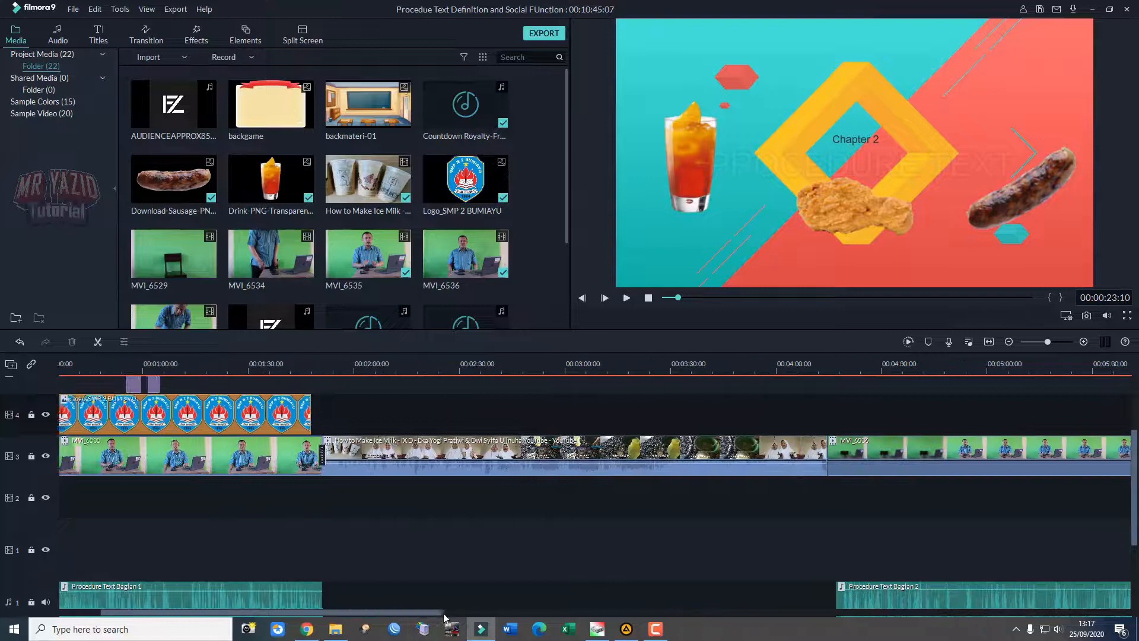
Place the Four Seasons filter on track 4 above the How to Make Ice Milk clip, starting at about 00:02:00.
left_click(317, 365)
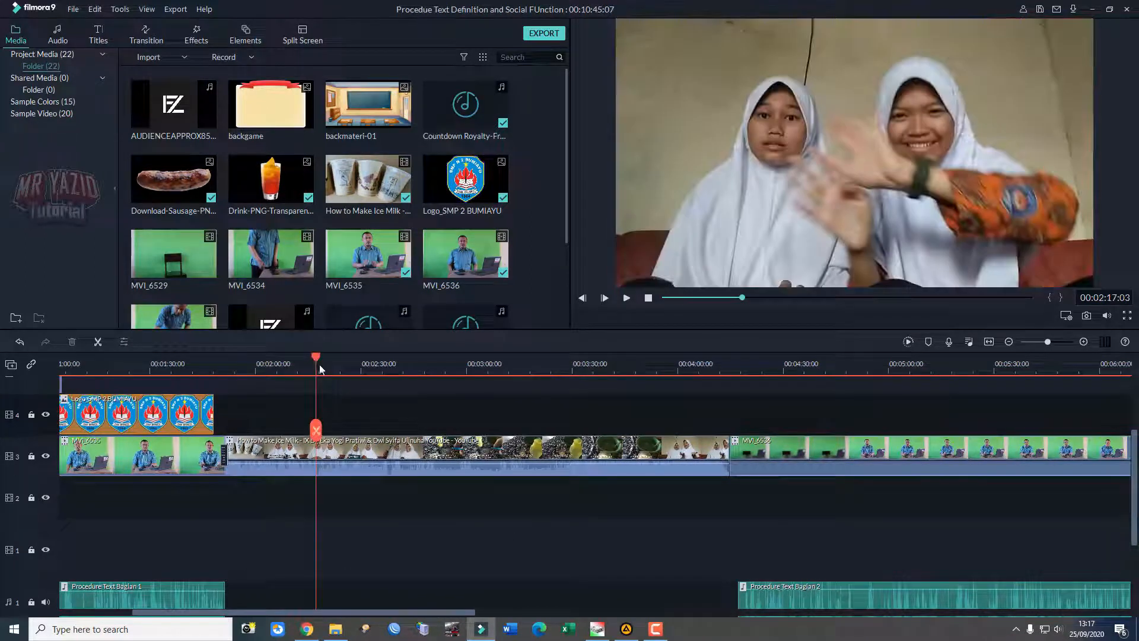
left_click_drag(316, 359, 267, 376)
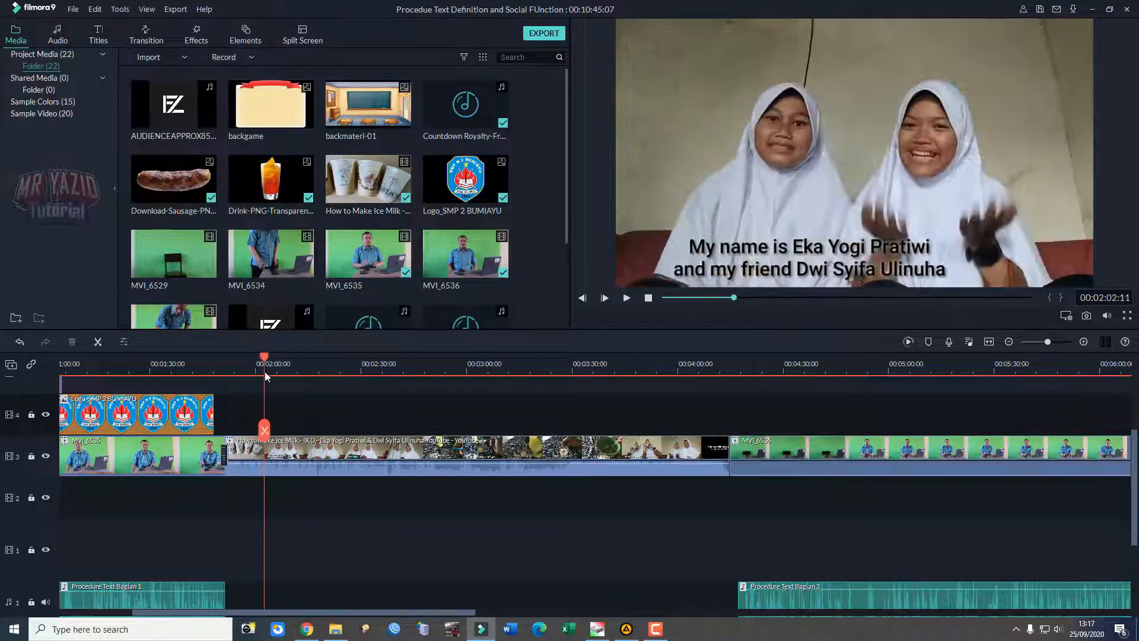
left_click_drag(368, 364, 498, 382)
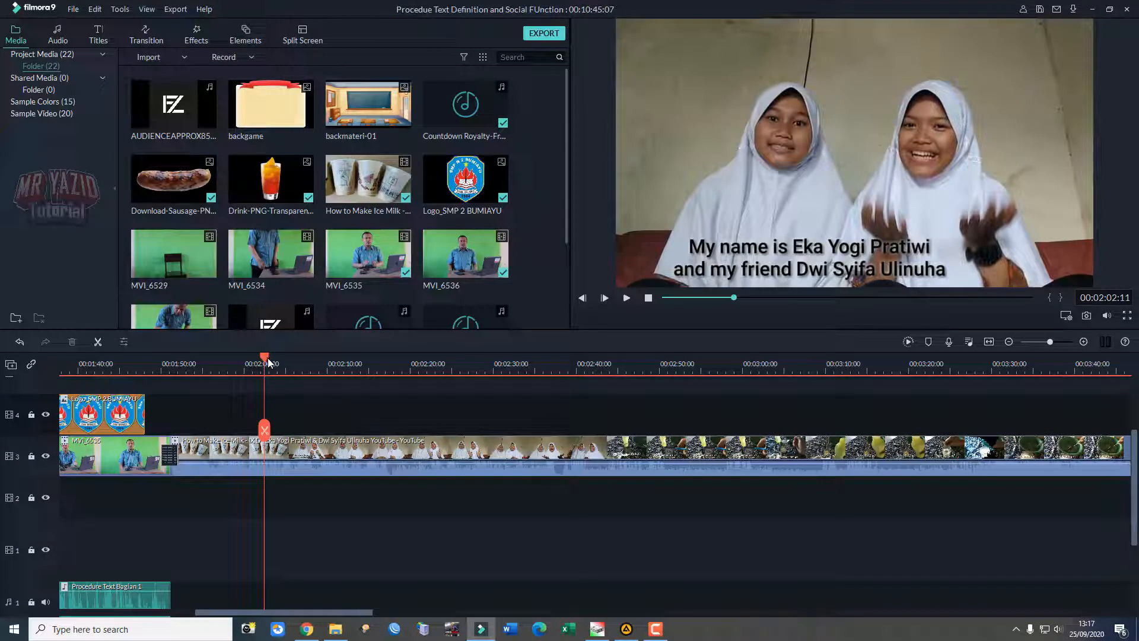
left_click(156, 33)
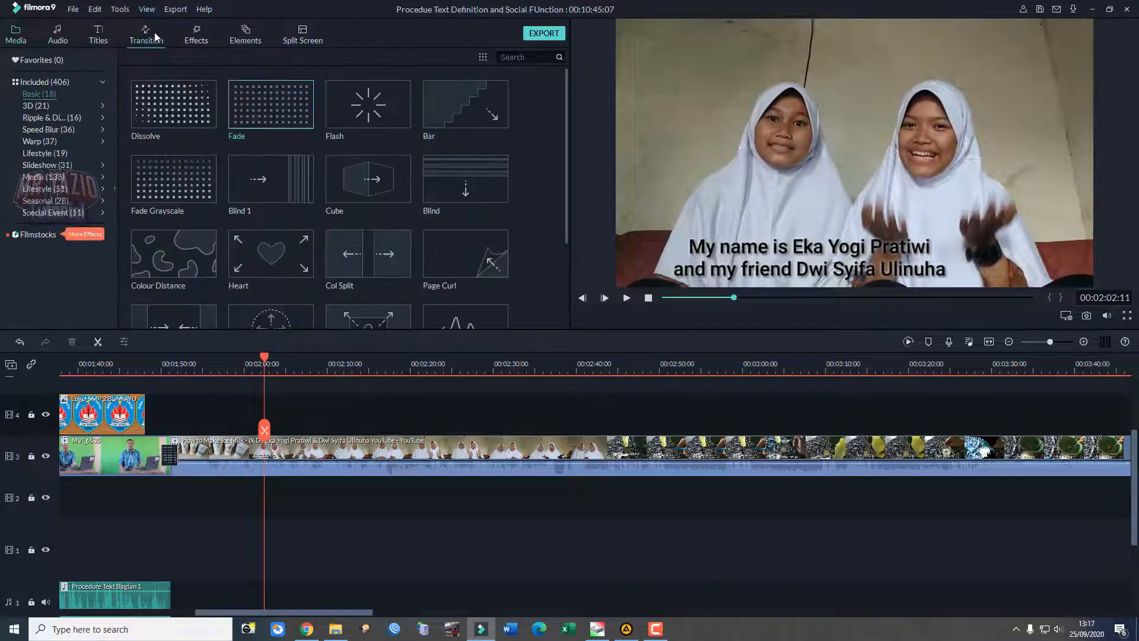
left_click(202, 36)
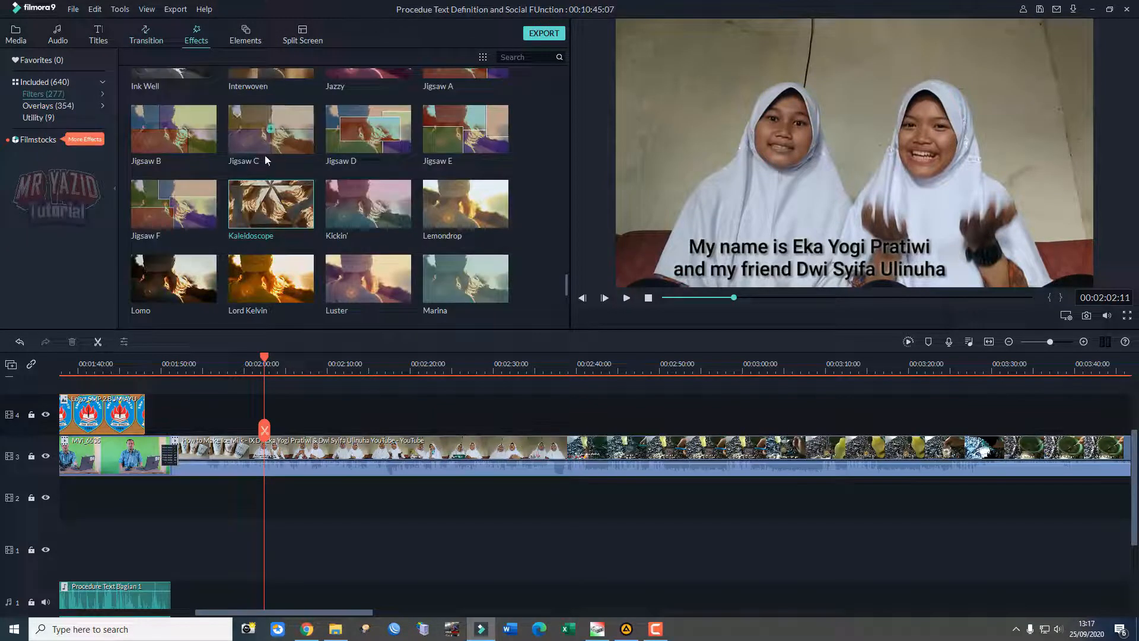
scroll(410, 219, "down", 2)
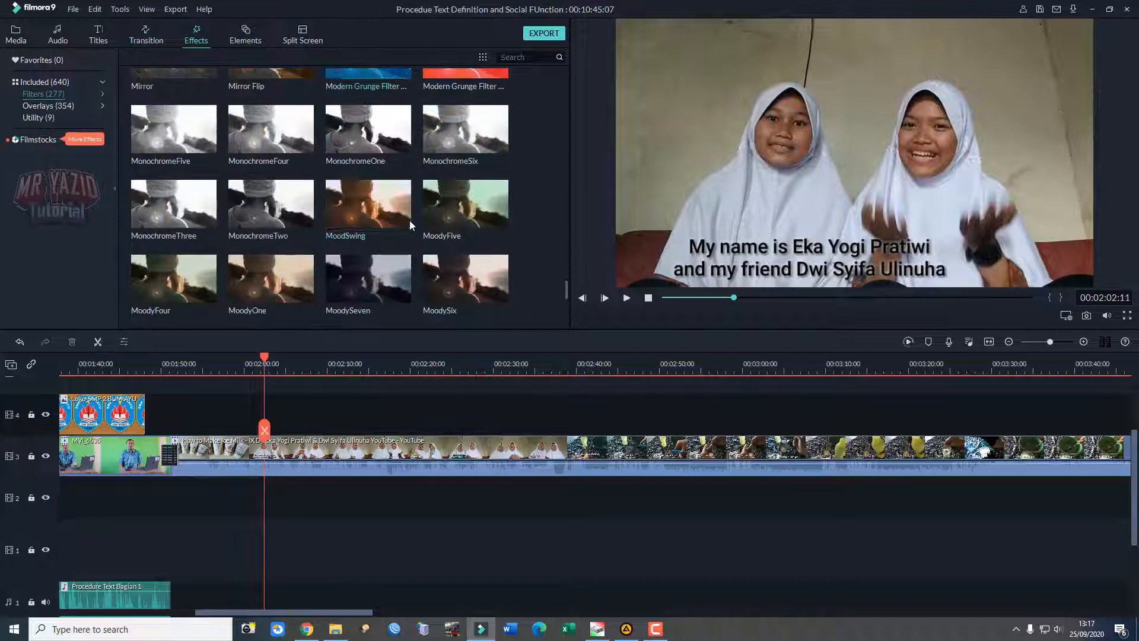
scroll(415, 225, "up", 8)
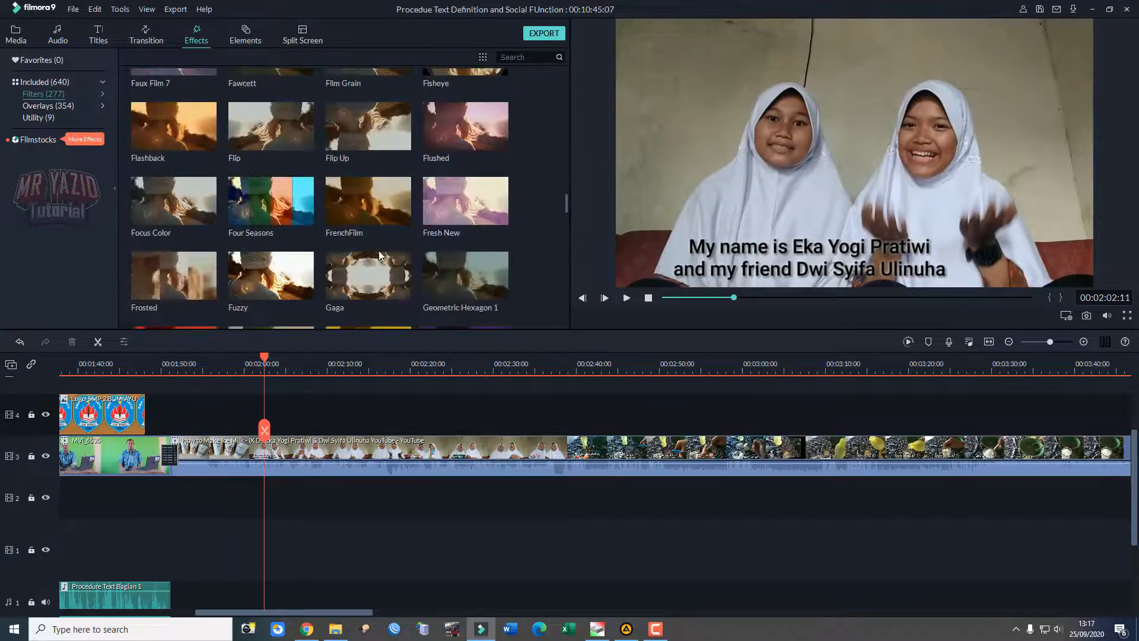
left_click_drag(270, 201, 252, 422)
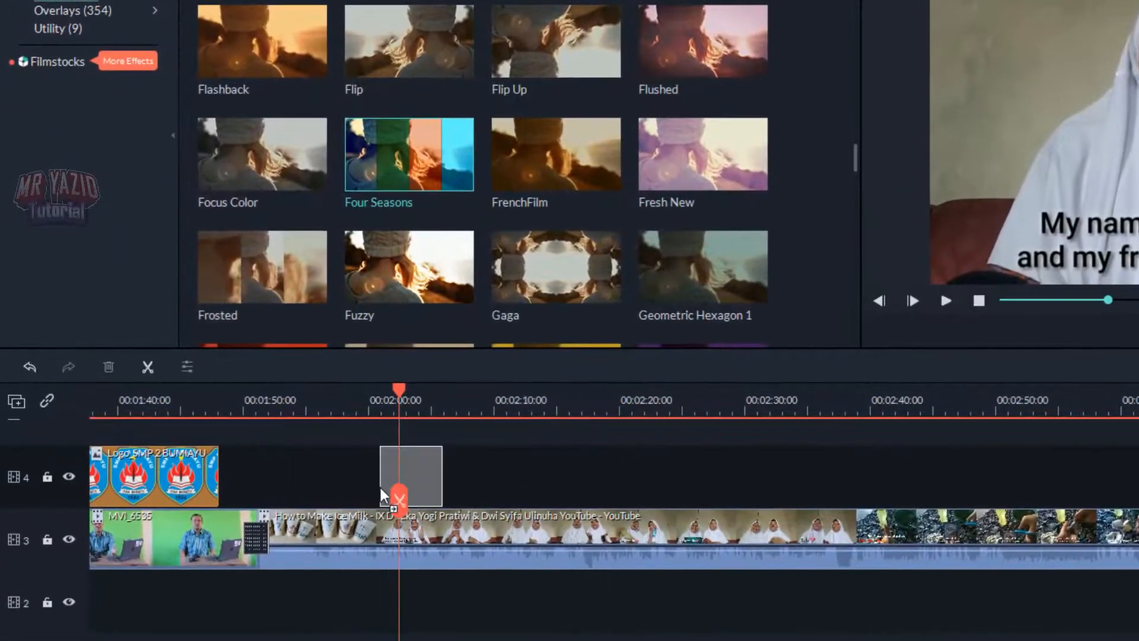
left_click_drag(381, 489, 379, 490)
Play back the timeline across the Four Seasons filter.
left_click_drag(398, 395, 351, 393)
key("space")
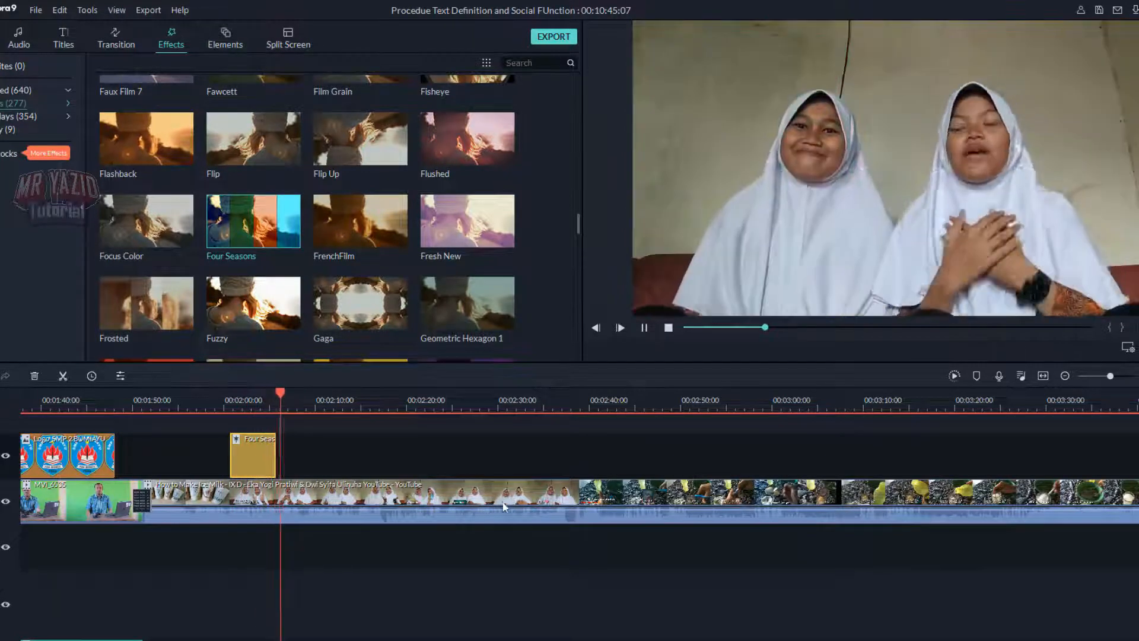
key("space")
Set the Four Seasons filter's alpha to 67.
left_click(116, 37)
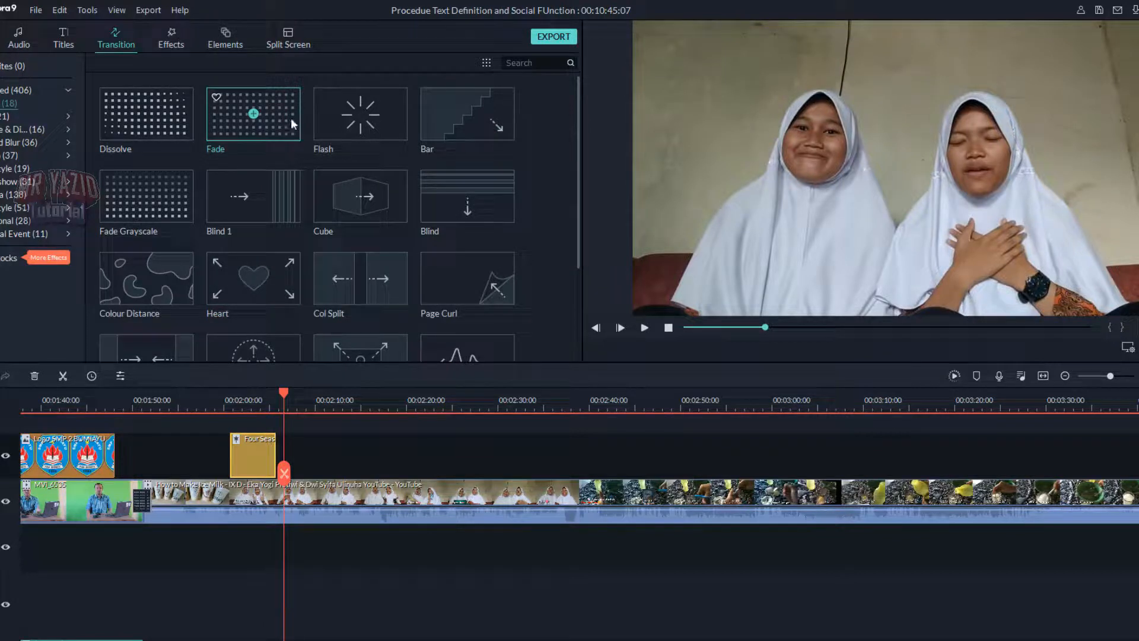
mouse_move(190, 122)
left_mouse_down()
mouse_move(300, 439)
mouse_move(273, 466)
mouse_move(178, 130)
left_mouse_up()
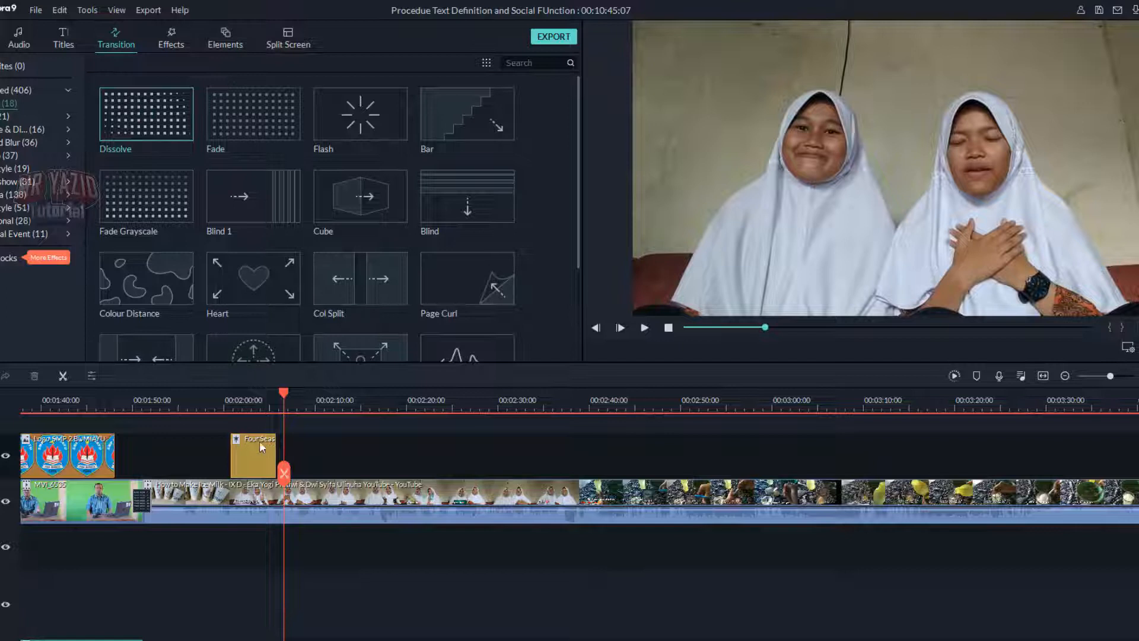
double_click(258, 449)
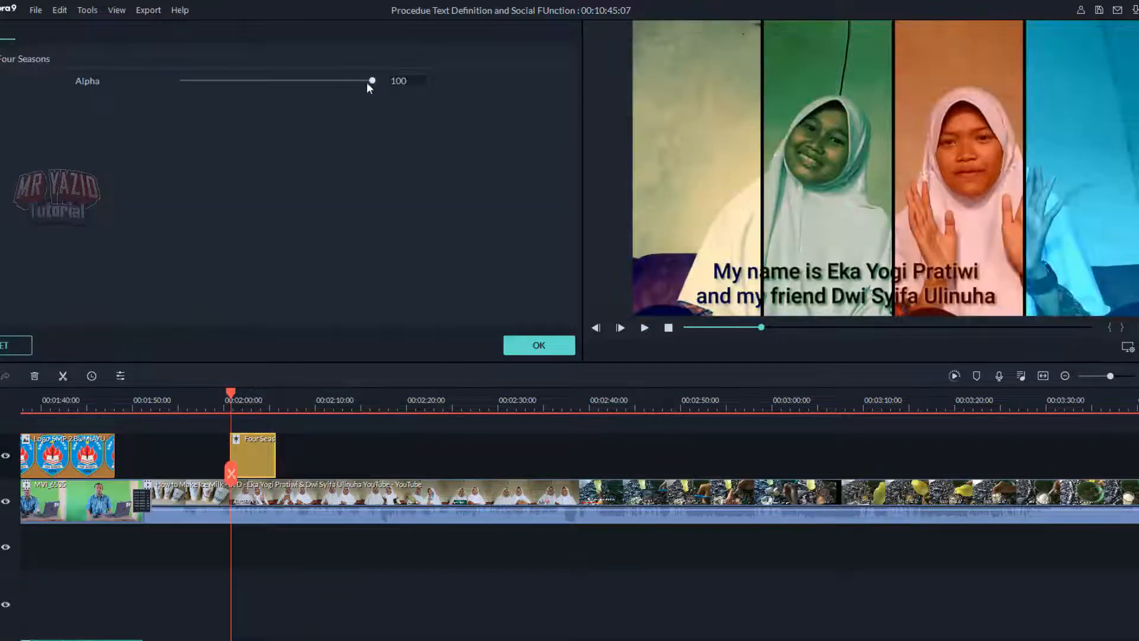
left_click_drag(369, 81, 309, 79)
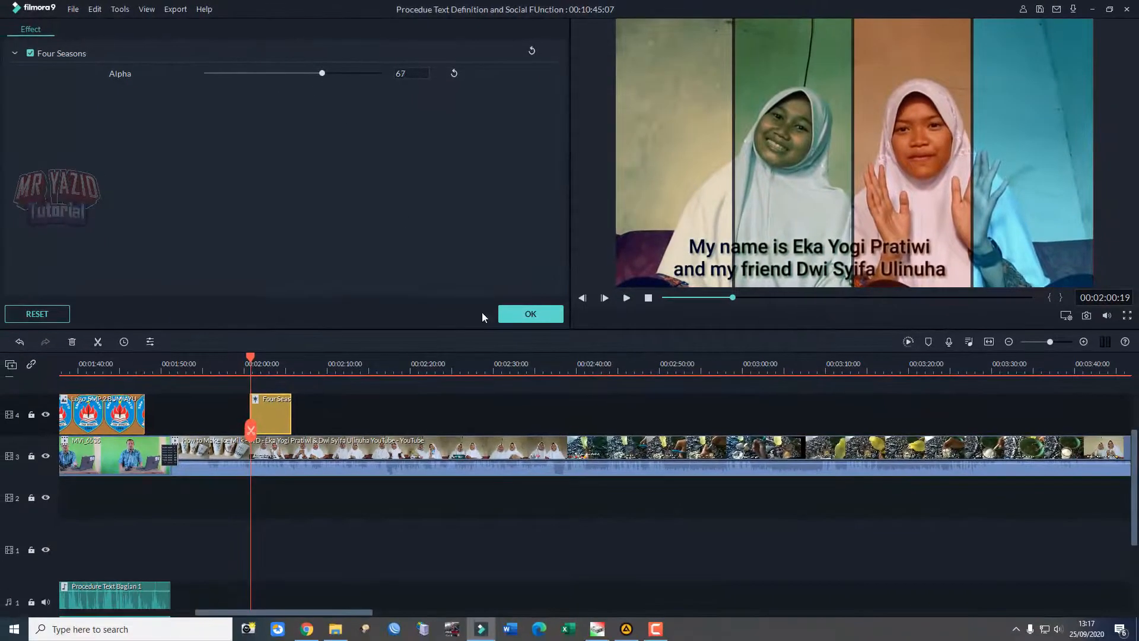
left_click(518, 315)
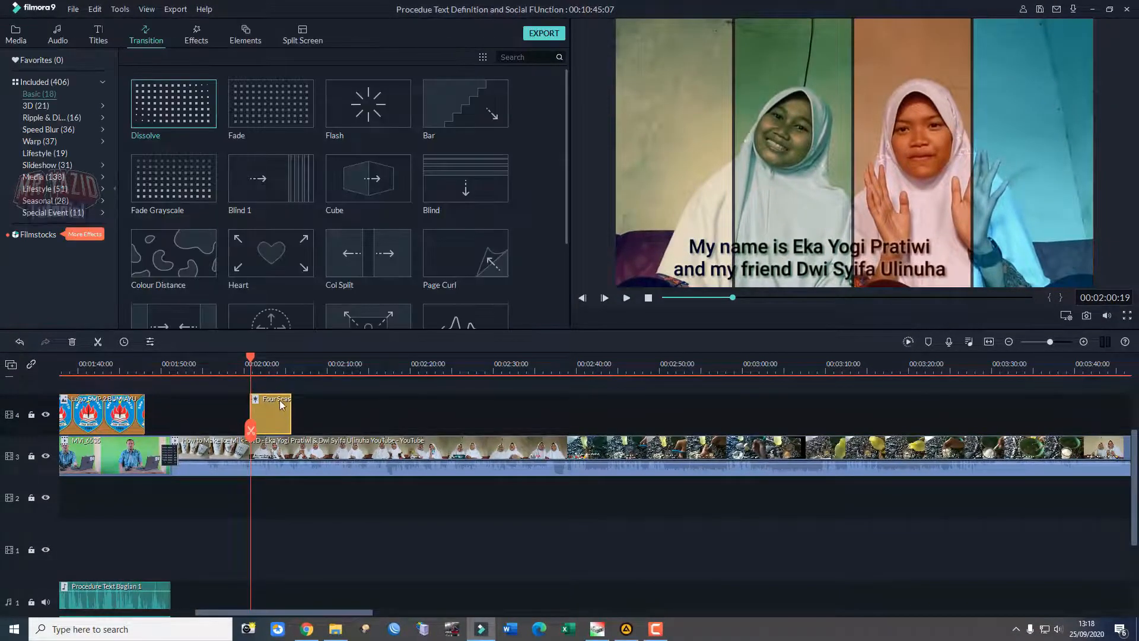
Move the Four Seasons filter earlier on track 4 to start at about 00:01:57 and play it back.
left_click_drag(252, 356, 213, 359)
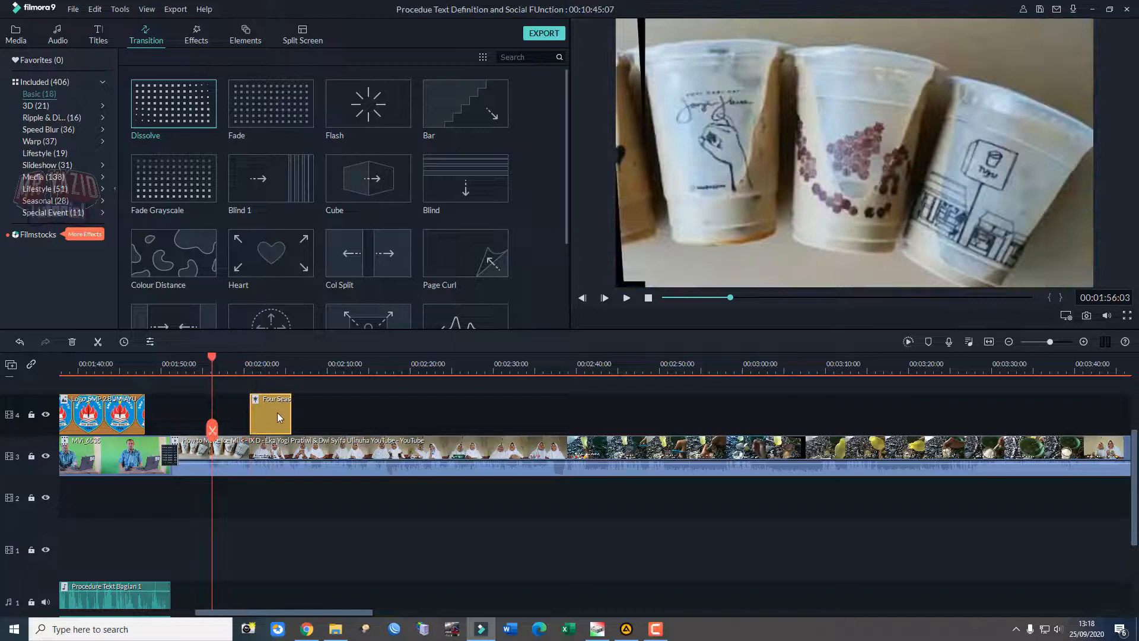
left_click_drag(281, 371, 430, 369)
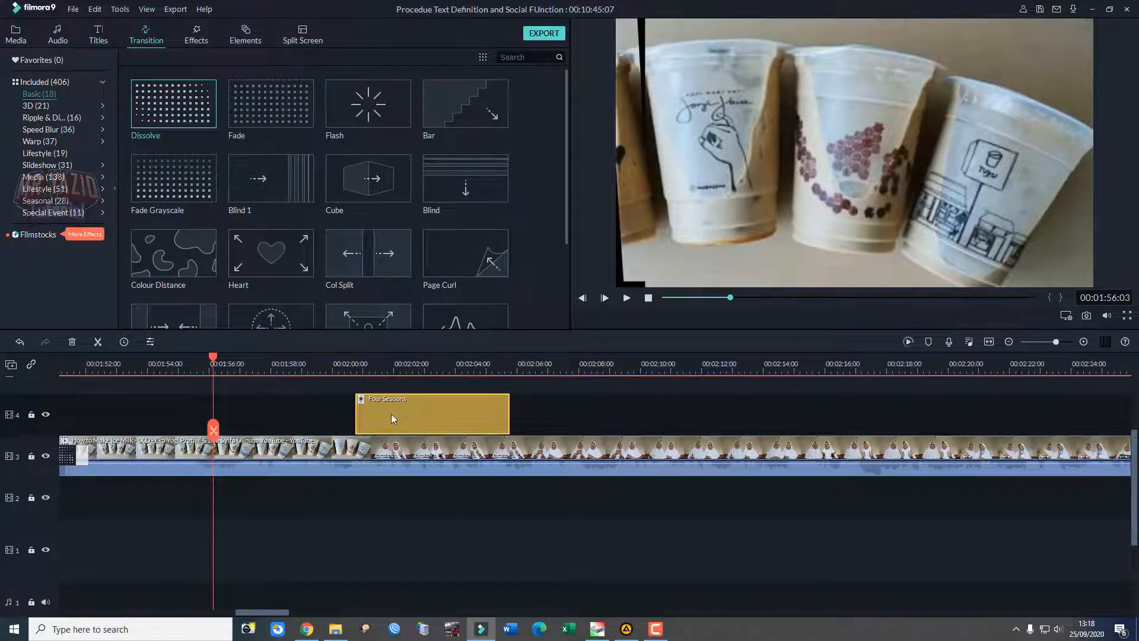
left_click_drag(217, 364, 298, 370)
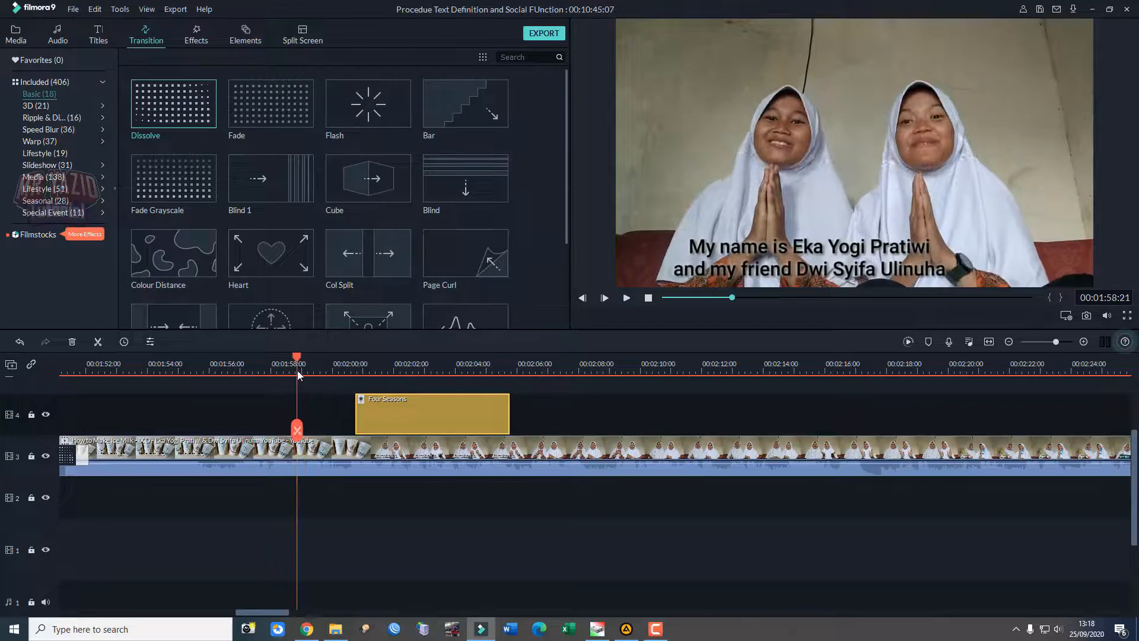
left_click_drag(442, 402, 331, 404)
left_click_drag(299, 359, 255, 350)
key("space")
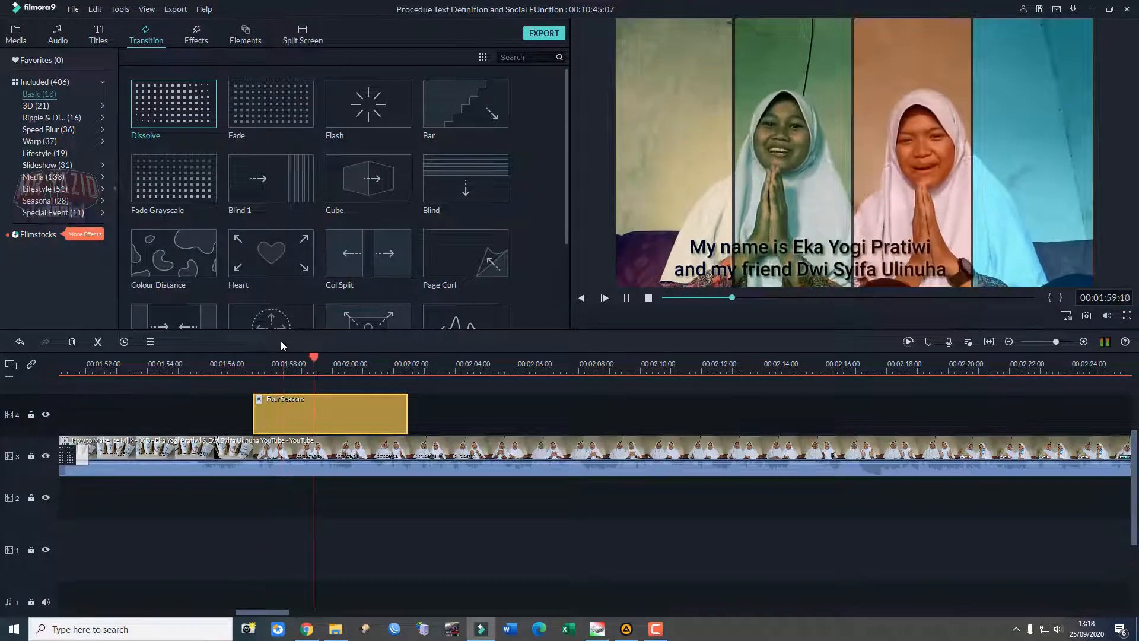
key("space")
left_click(220, 365)
key("space")
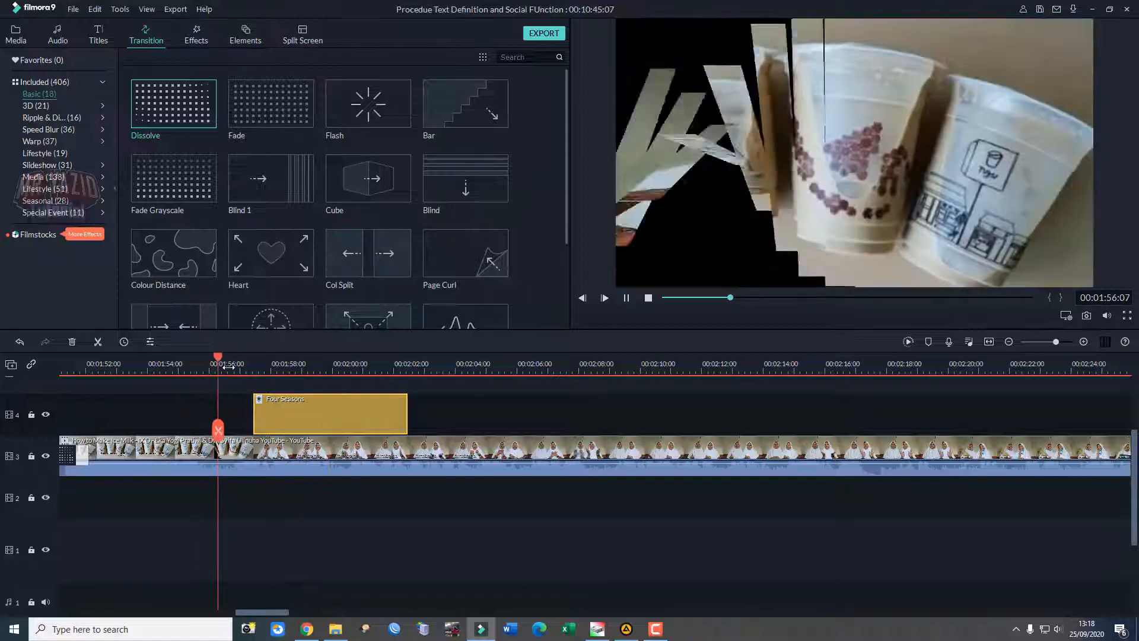
Shift the Four Seasons filter to start at about 00:01:56 and play back the section.
left_click_drag(311, 409, 270, 411)
left_click(204, 359)
key("space")
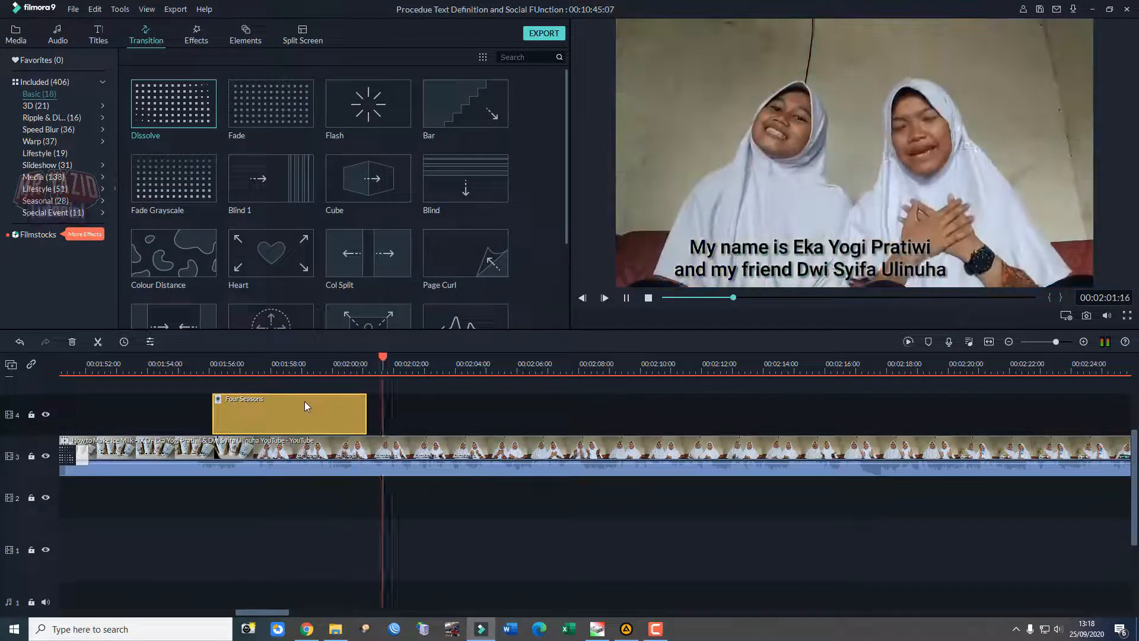
mouse_move(162, 79)
key("space")
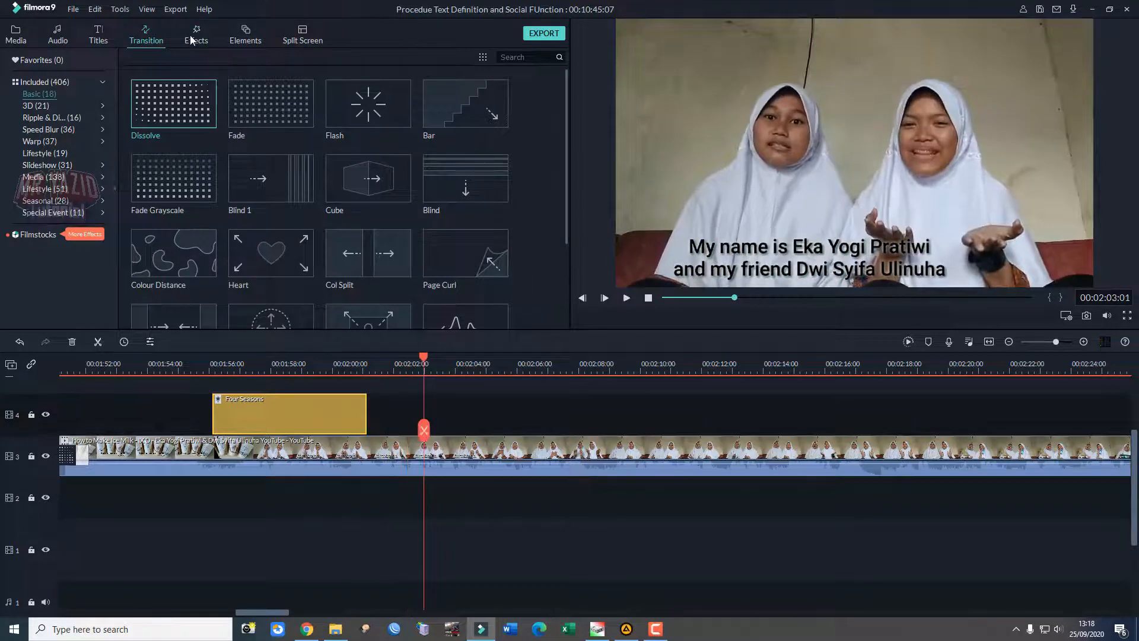
Browse the overlay and filter collections for another effect to use on the video.
left_click(190, 39)
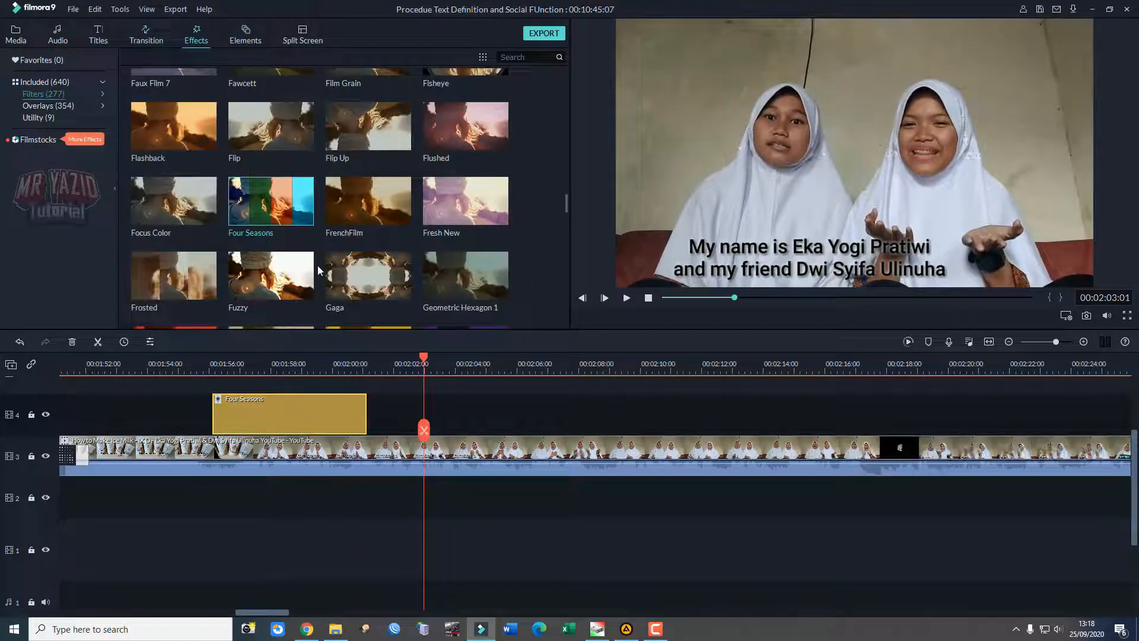
scroll(318, 265, "up", 3)
left_click(68, 108)
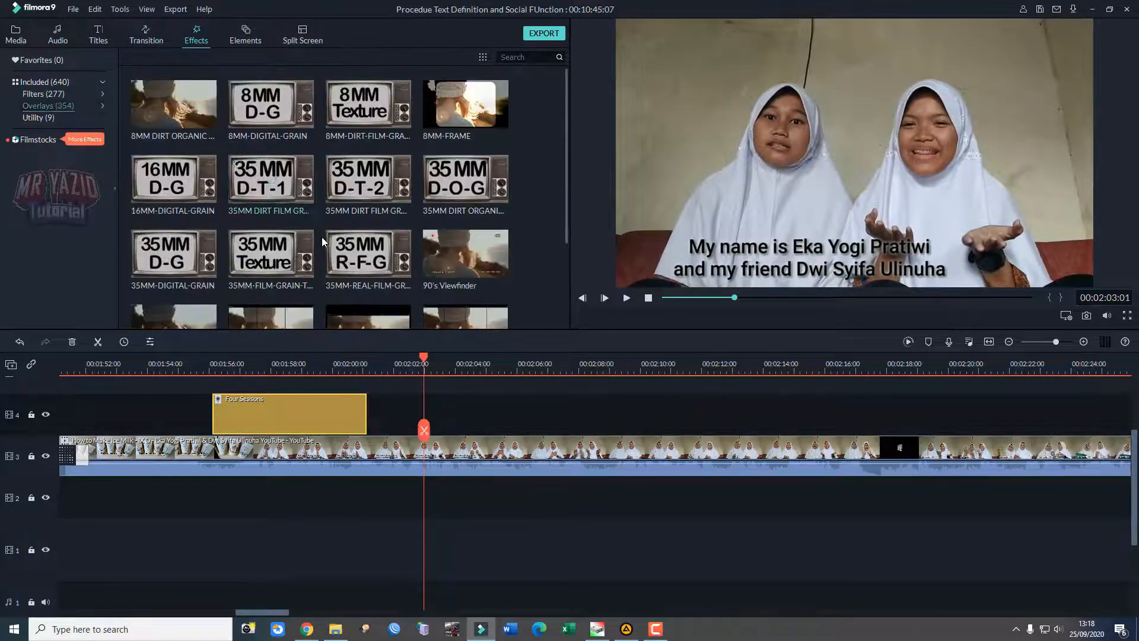
scroll(322, 237, "down", 10)
scroll(322, 239, "down", 10)
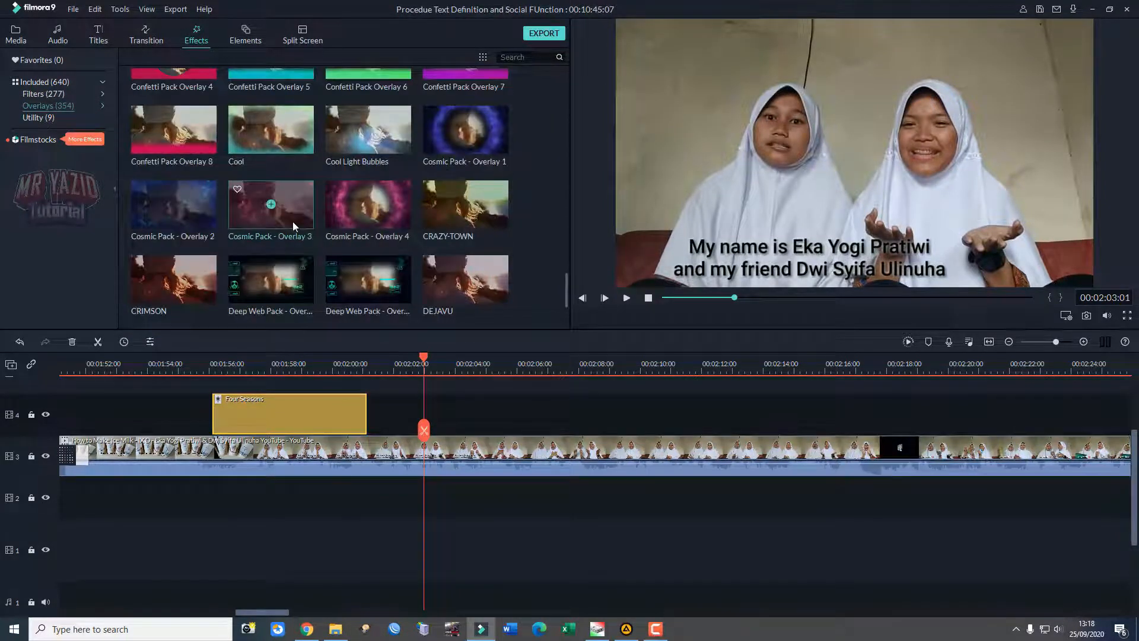
scroll(293, 222, "down", 5)
left_click(49, 96)
scroll(434, 280, "down", 15)
scroll(428, 282, "down", 10)
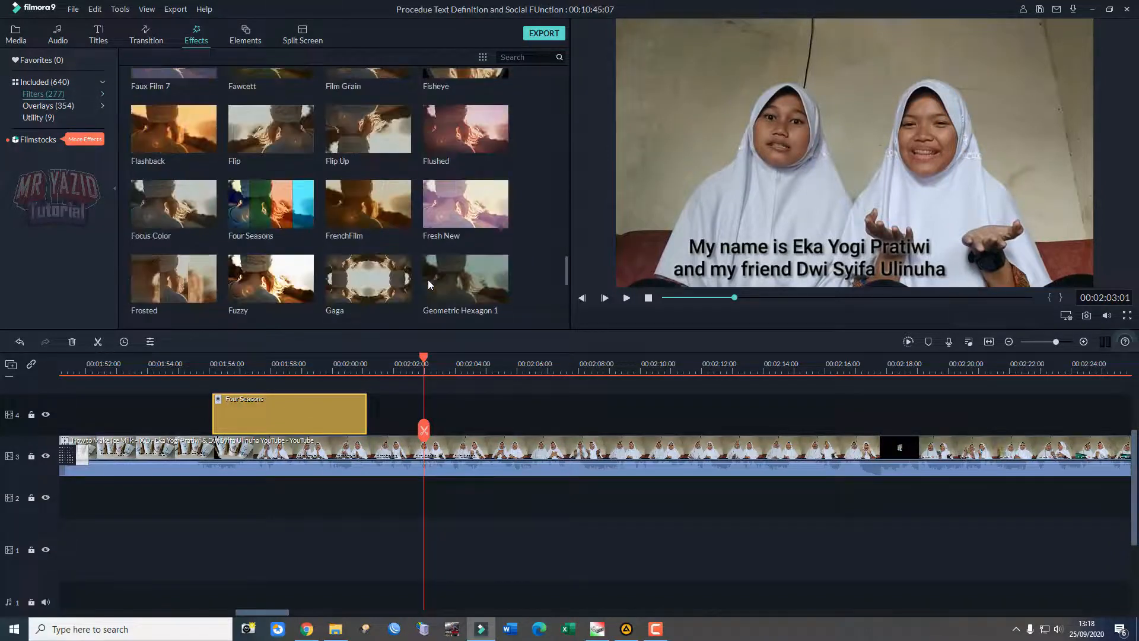
scroll(419, 282, "down", 5)
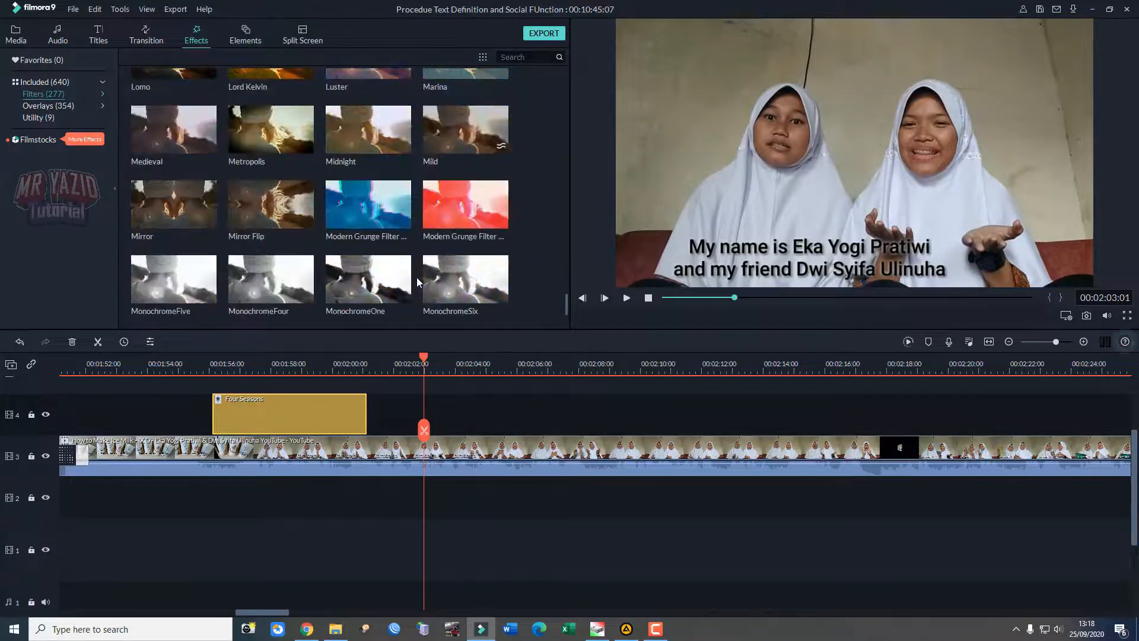
scroll(417, 281, "down", 10)
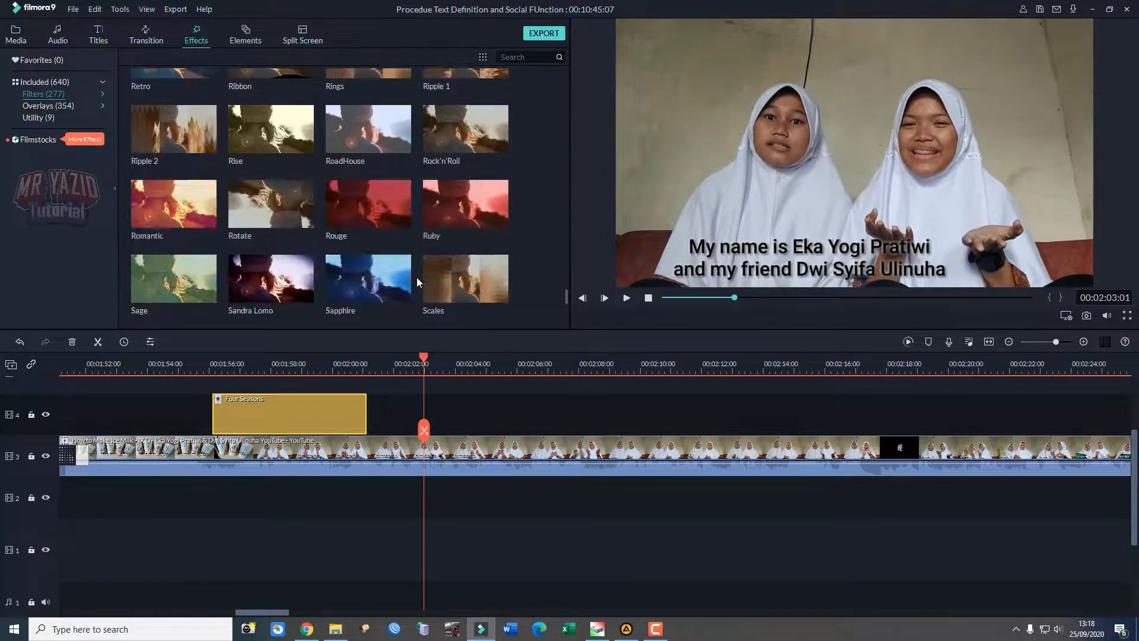
scroll(417, 282, "down", 10)
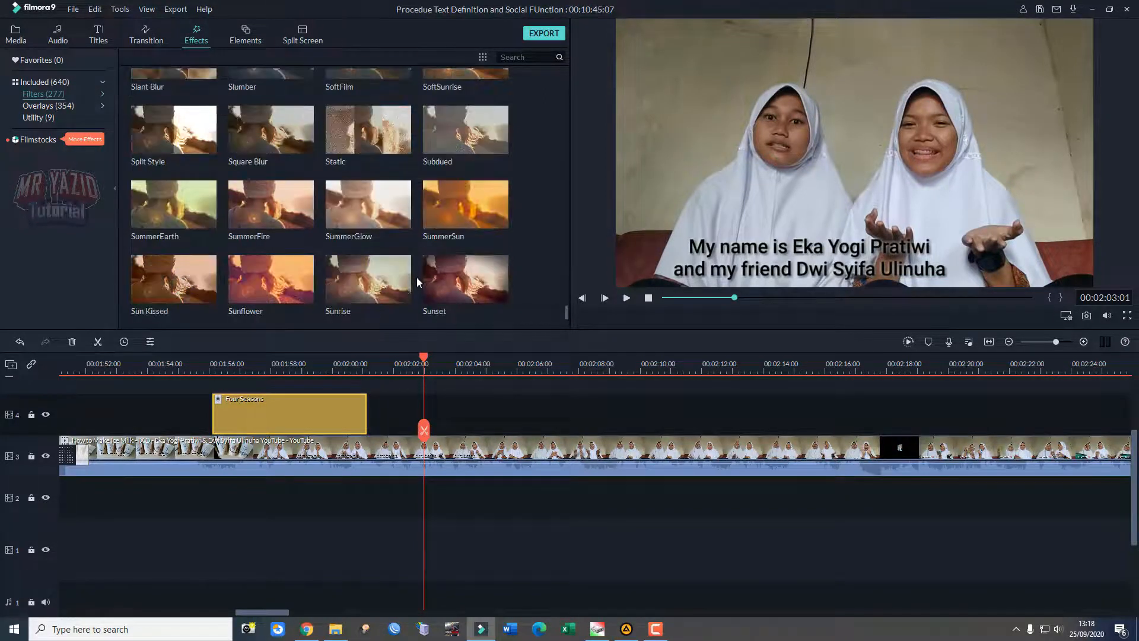
scroll(417, 276, "down", 5)
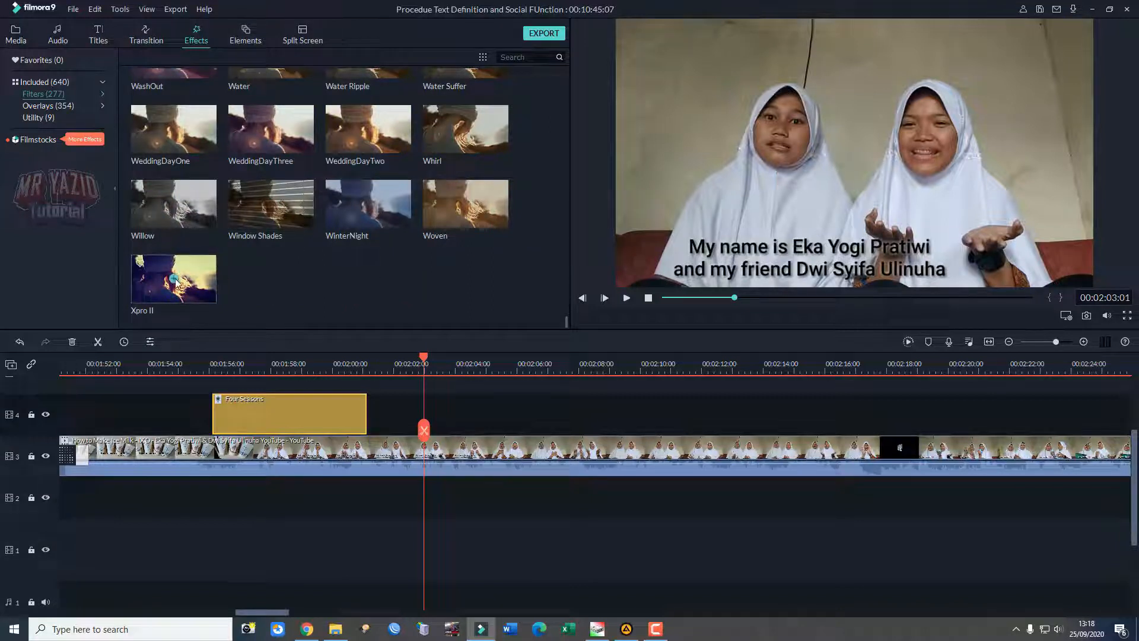
Preview the Xpro II, Tunnel and Static filters.
left_click(198, 270)
scroll(336, 248, "up", 5)
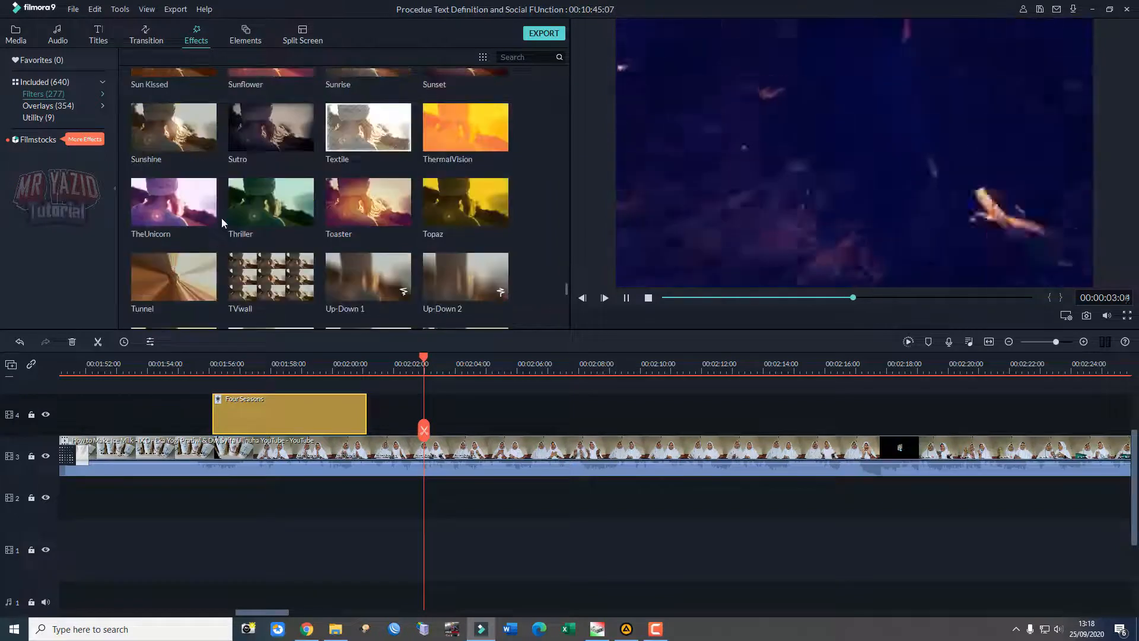
left_click(194, 269)
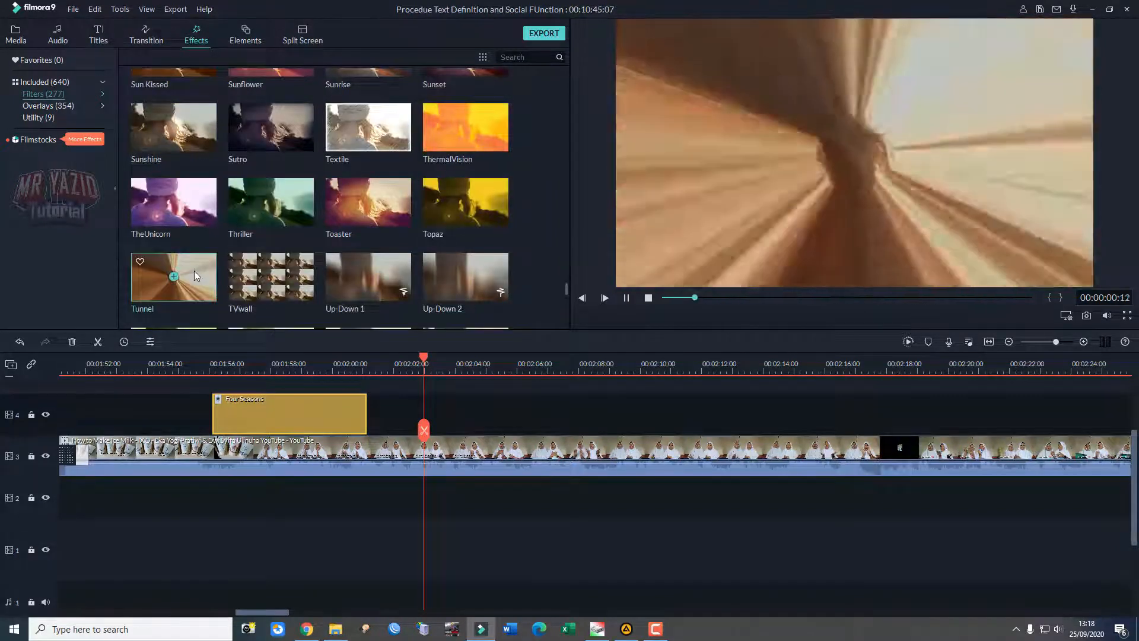
scroll(364, 247, "up", 3)
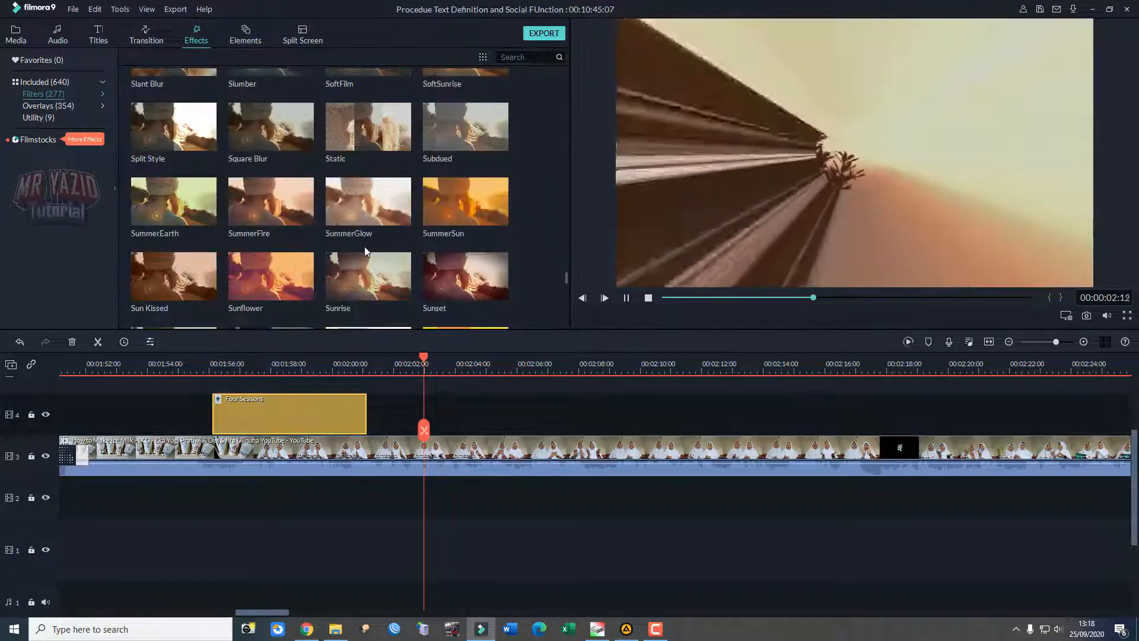
left_click(397, 132)
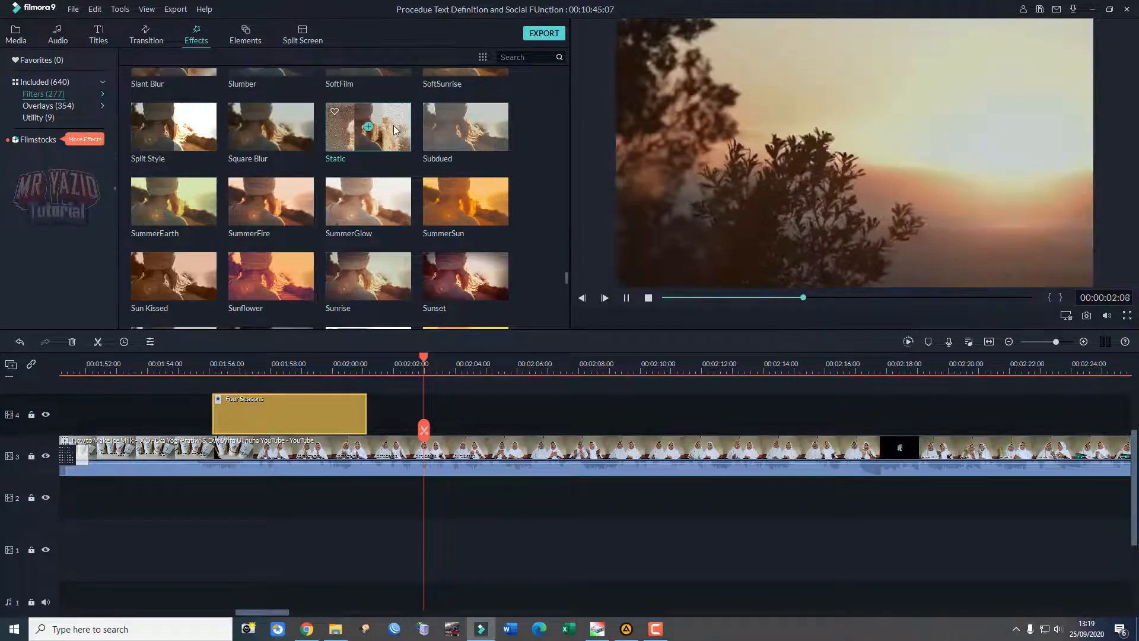
Try out the Static filter on track 4 at about 00:02:02 and delete it from the timeline.
left_click_drag(494, 299, 395, 412)
key("space")
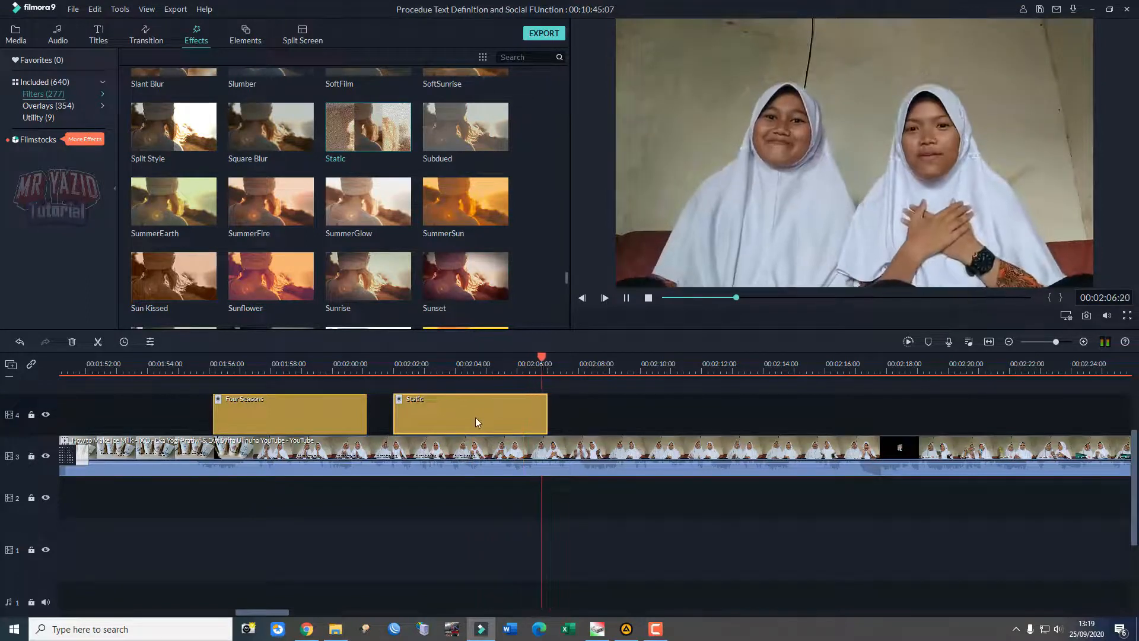
key("Delete")
scroll(438, 264, "up", 5)
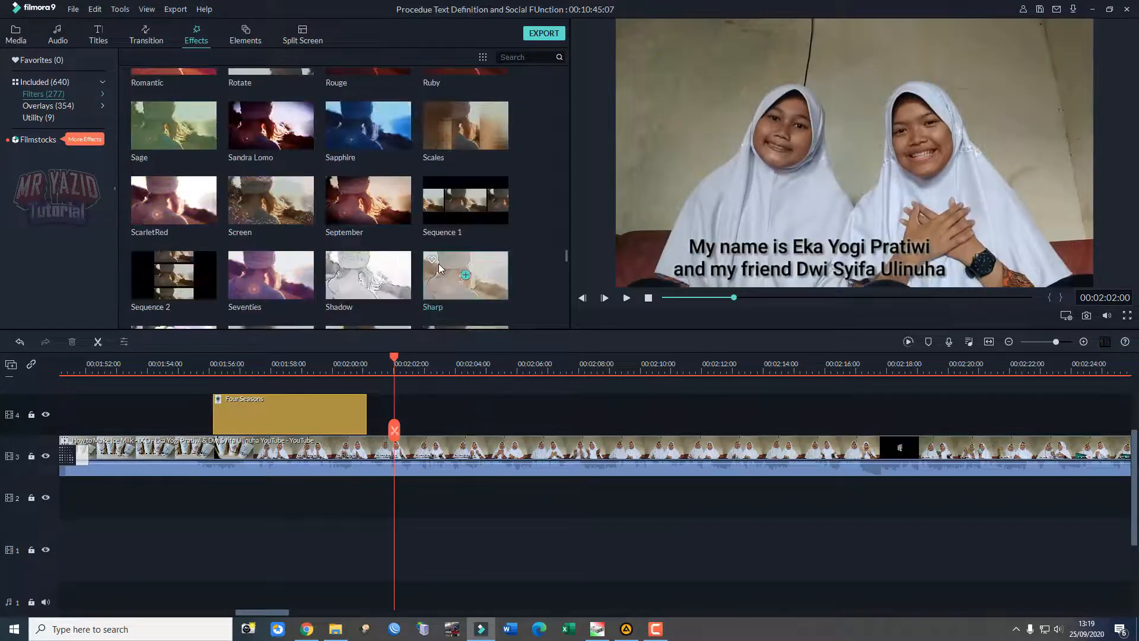
Add the Sequence 1 filter to track 4, shift it to start at about 00:02:05 and play it back.
left_click_drag(493, 224, 412, 413)
key("space")
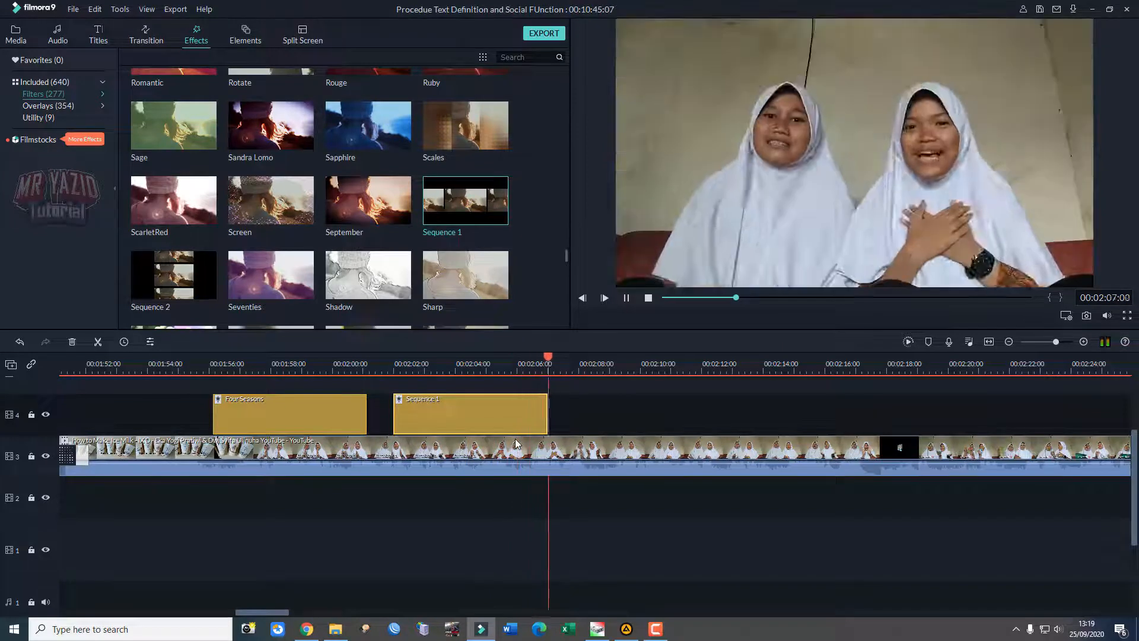
left_click_drag(592, 360, 343, 381)
key("space")
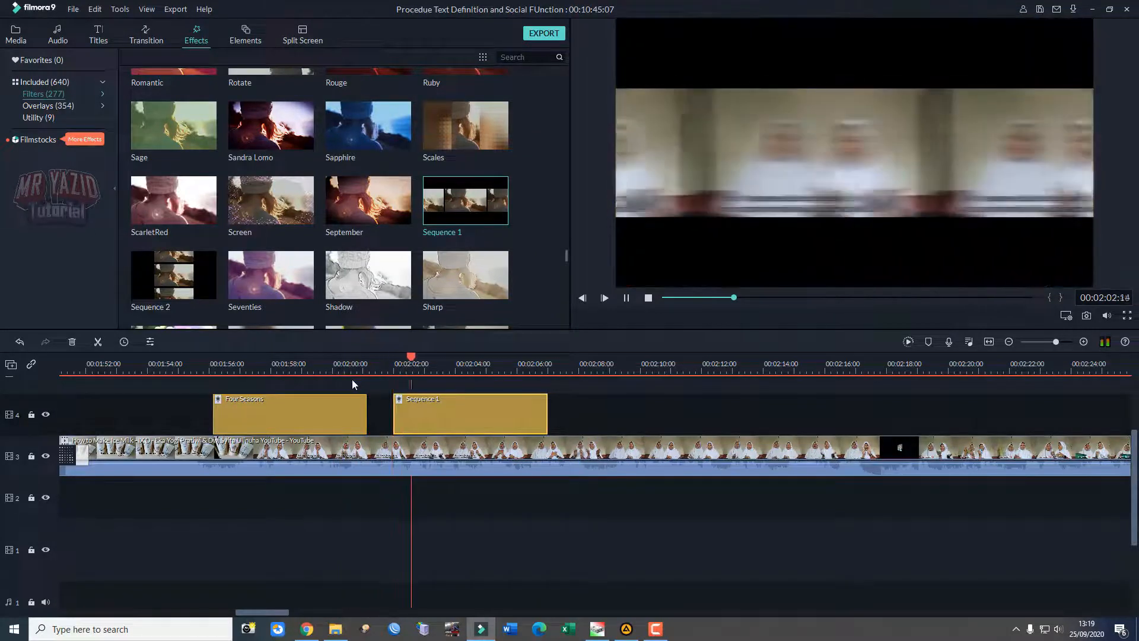
left_click_drag(515, 424, 642, 425)
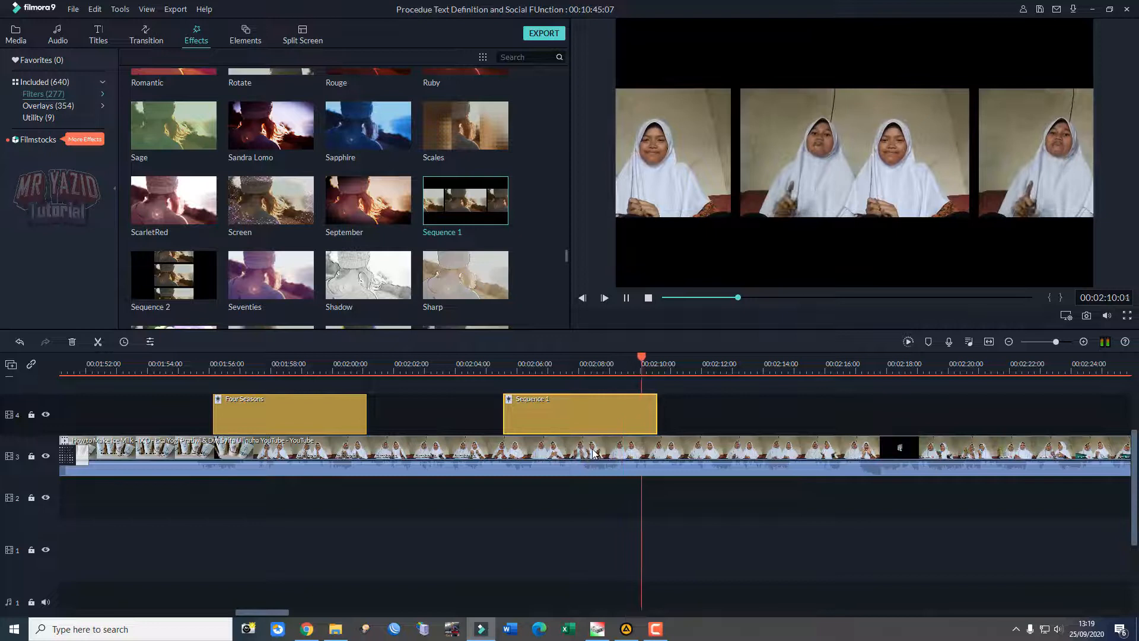
key("space")
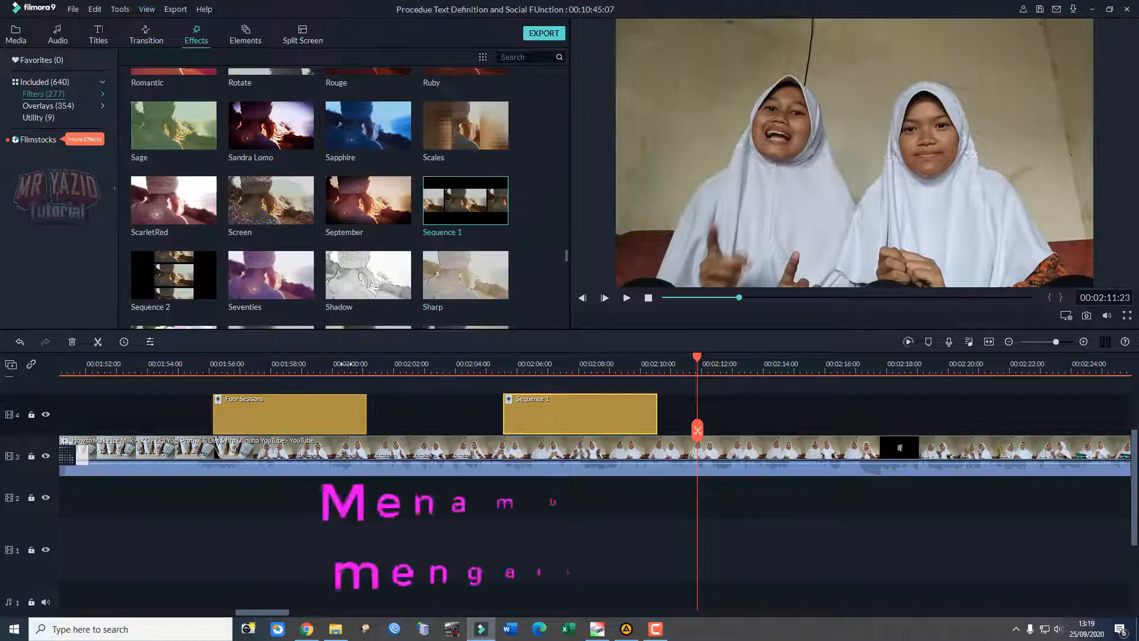
Turn off Chroma Key on the green-screen presenter clip on track 3 around 00:00:58.
left_click_drag(351, 364, 320, 378)
left_click_drag(284, 617, 183, 618)
scroll(269, 542, "up", 3)
left_click(387, 366)
key("space")
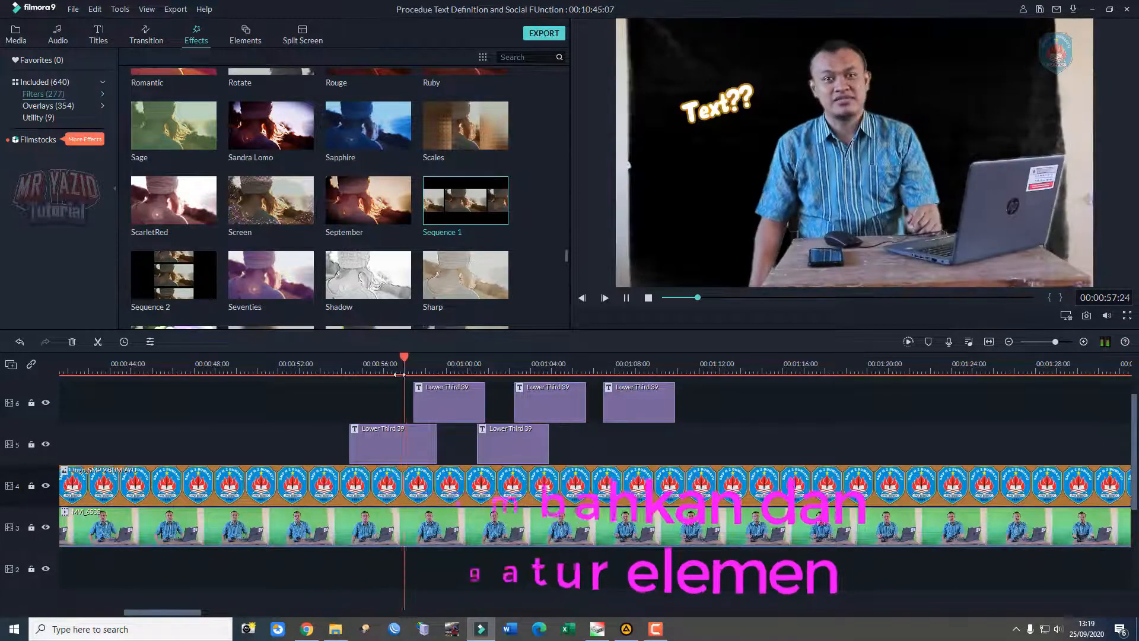
double_click(451, 527)
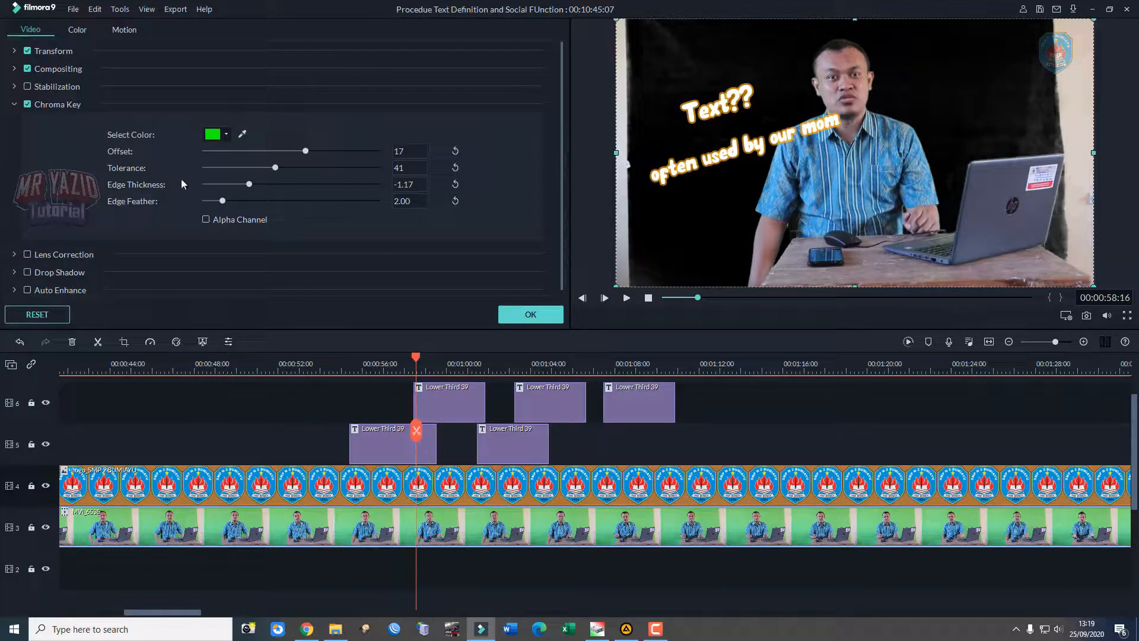
left_click(28, 105)
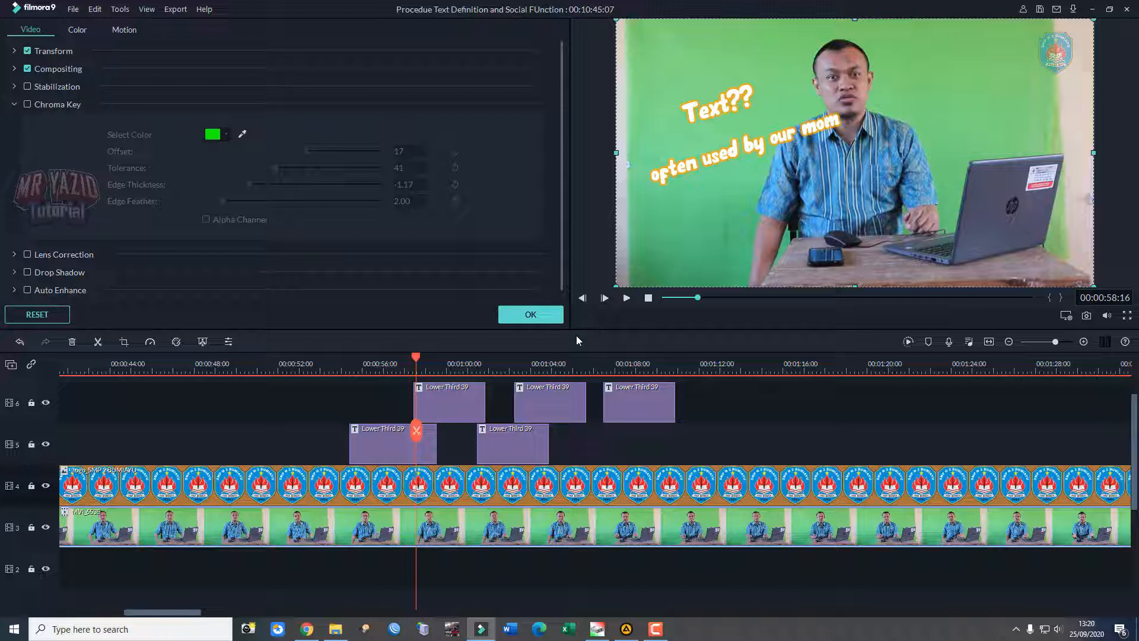
scroll(443, 411, "up", 1)
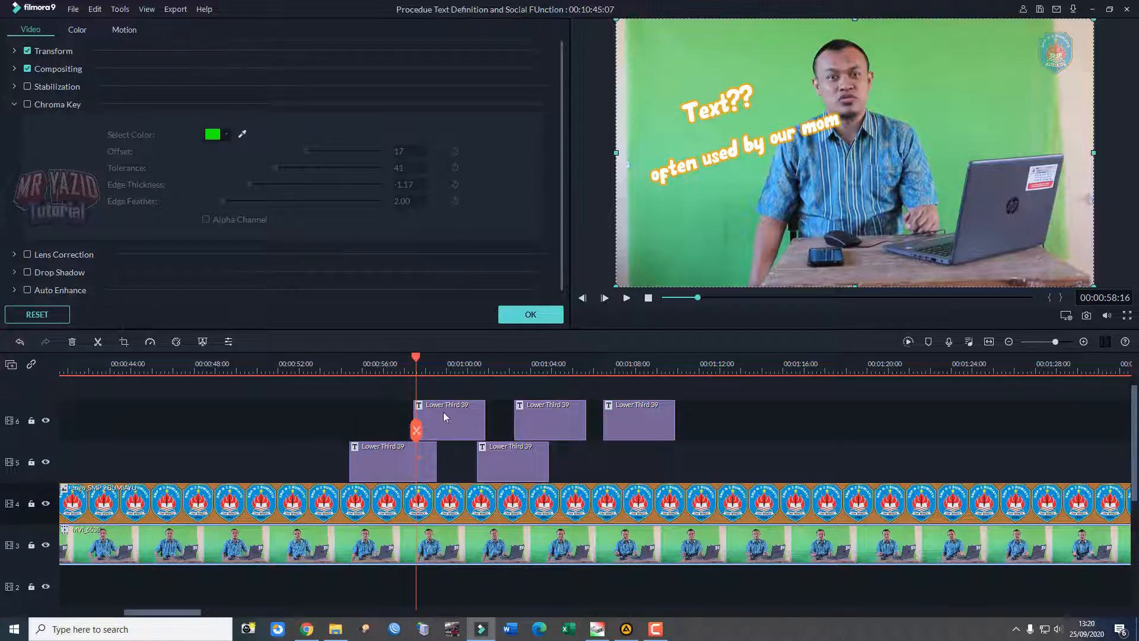
left_click_drag(416, 356, 387, 359)
scroll(453, 438, "up", 1)
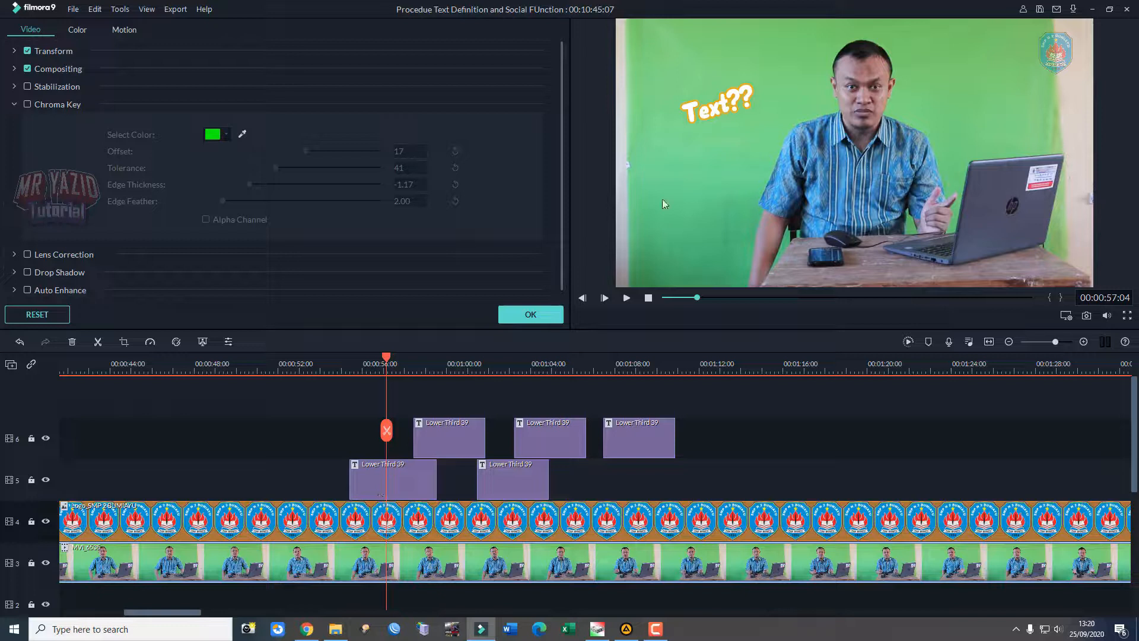
left_click(528, 319)
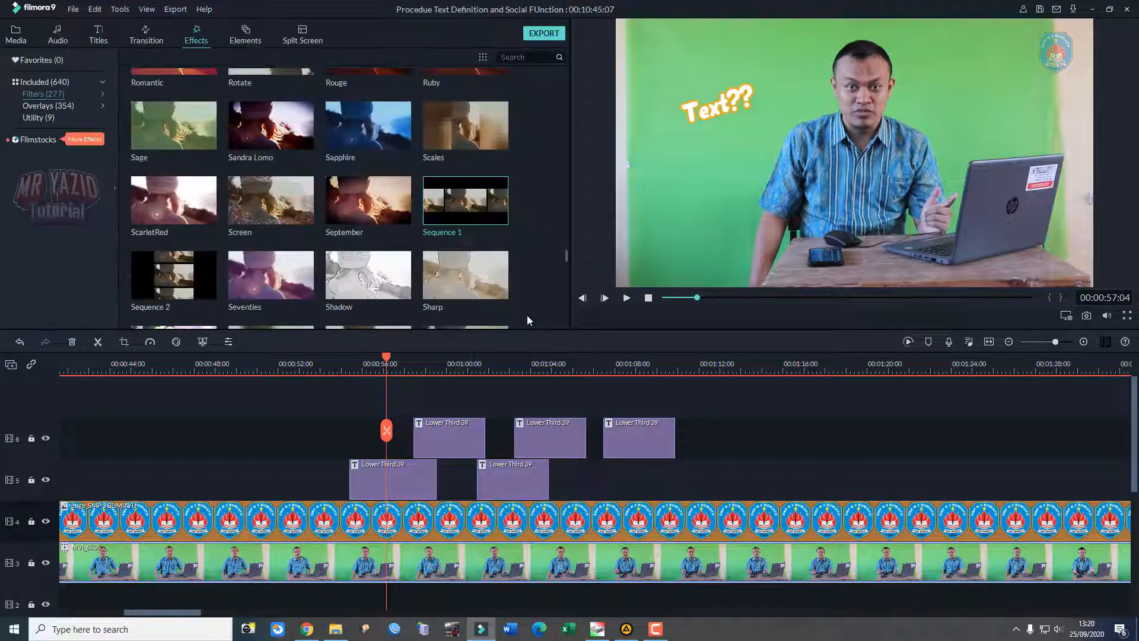
Add Element Motion Shape 2 on a new track at the start of the "Text??" title, about 00:00:55, and play it.
left_click(247, 38)
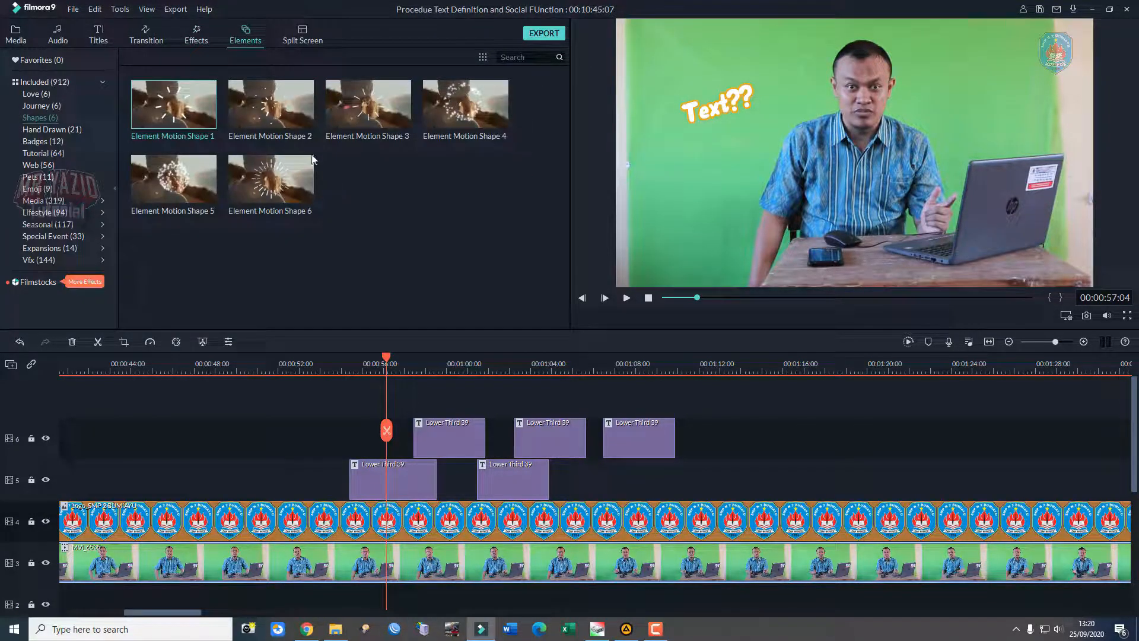
left_click(284, 108)
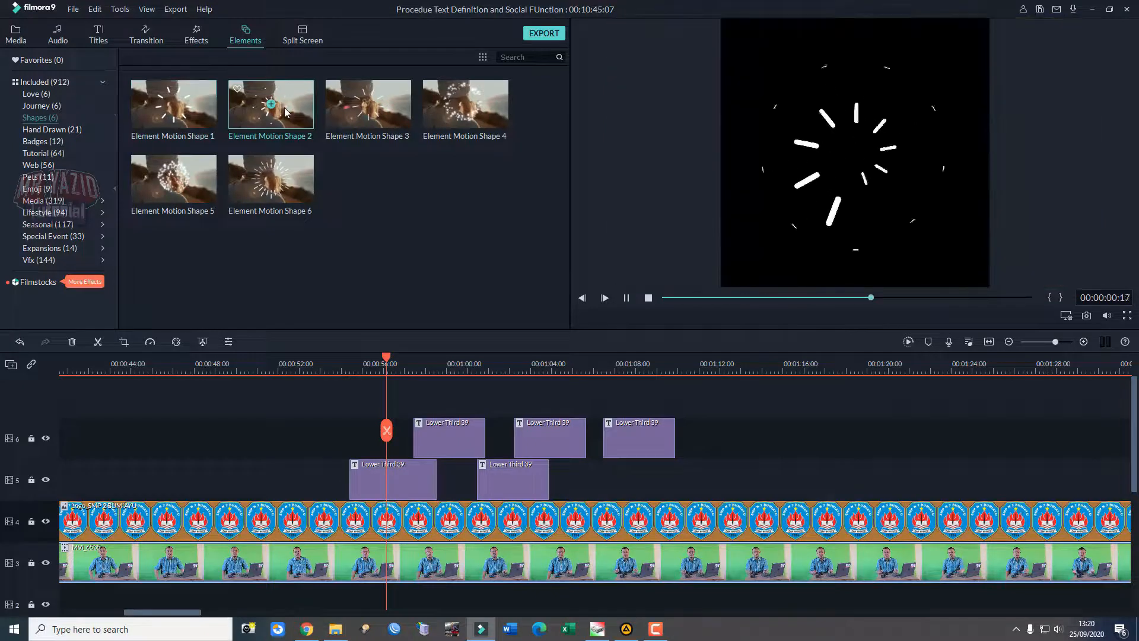
mouse_move(349, 373)
left_mouse_down()
mouse_move(348, 396)
mouse_move(349, 358)
left_mouse_up()
left_click(358, 361)
key("space")
key("space")
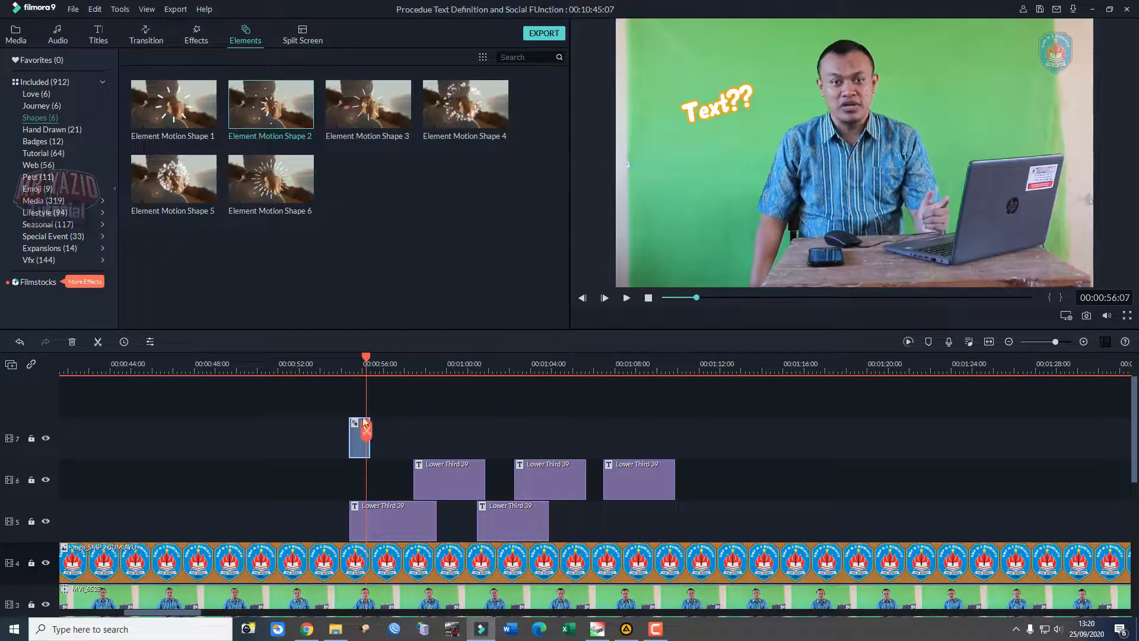
Enlarge the Element Motion Shape 2 burst and position it around the "Text??" title in the preview.
double_click(354, 450)
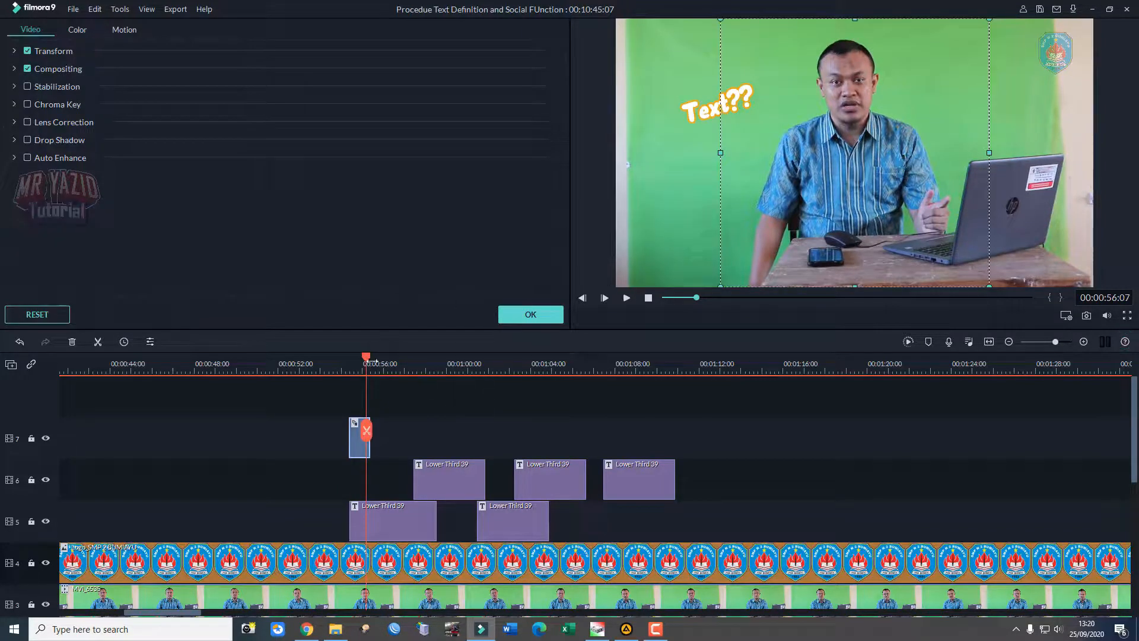
left_click_drag(367, 360, 359, 363)
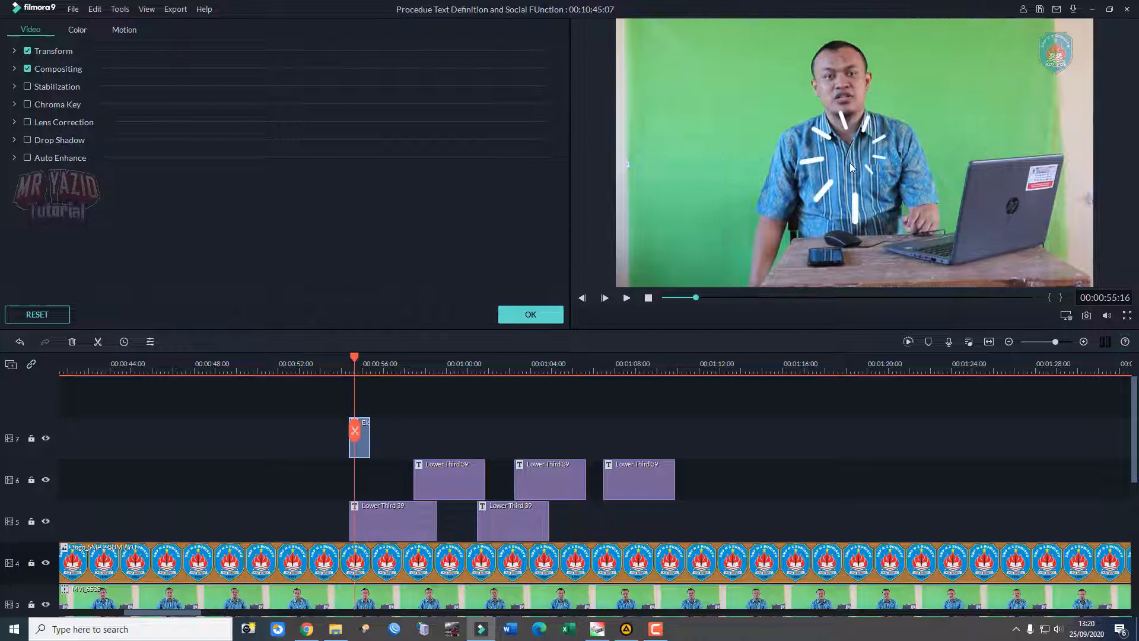
left_click(832, 157)
left_click_drag(809, 151, 690, 98)
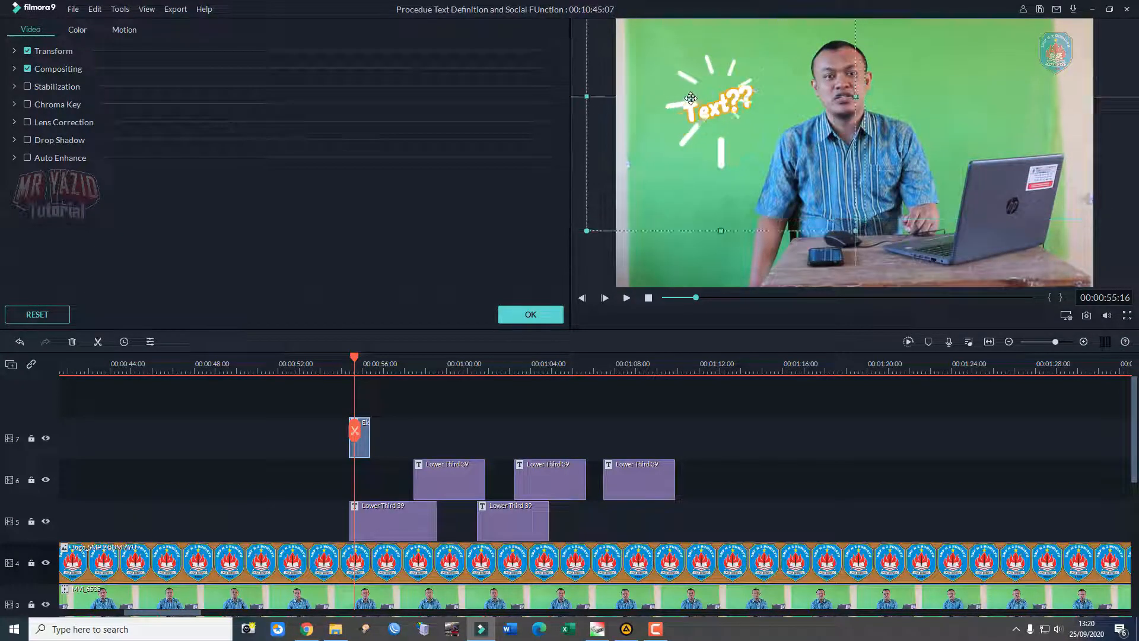
left_click_drag(856, 228, 908, 273)
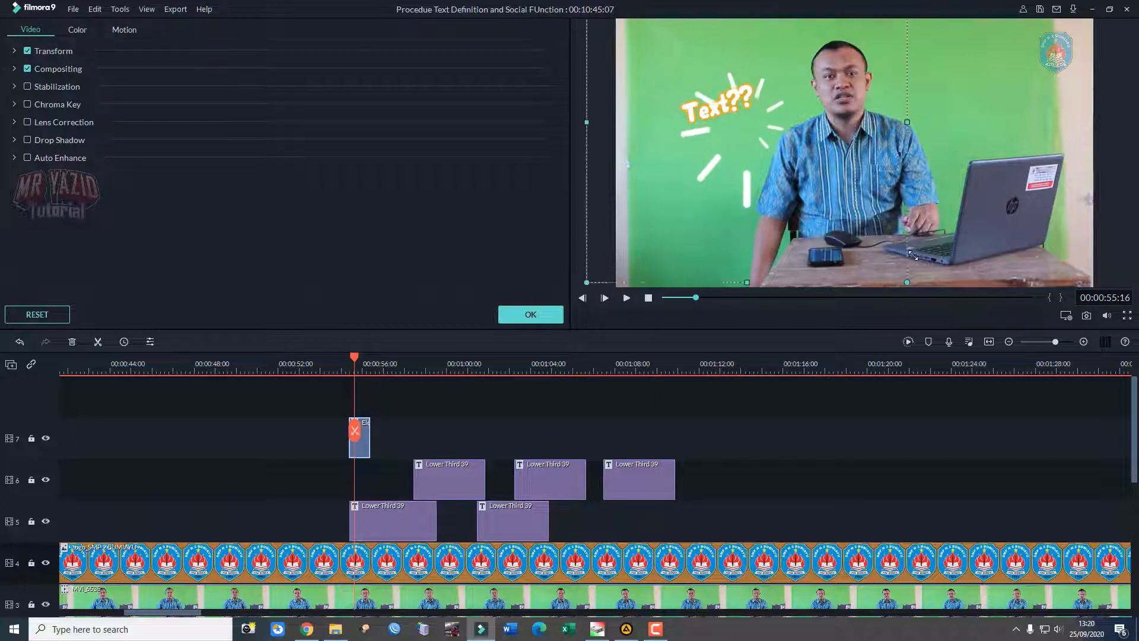
left_click_drag(736, 147, 723, 142)
left_click_drag(899, 259, 960, 315)
left_click_drag(732, 136, 708, 128)
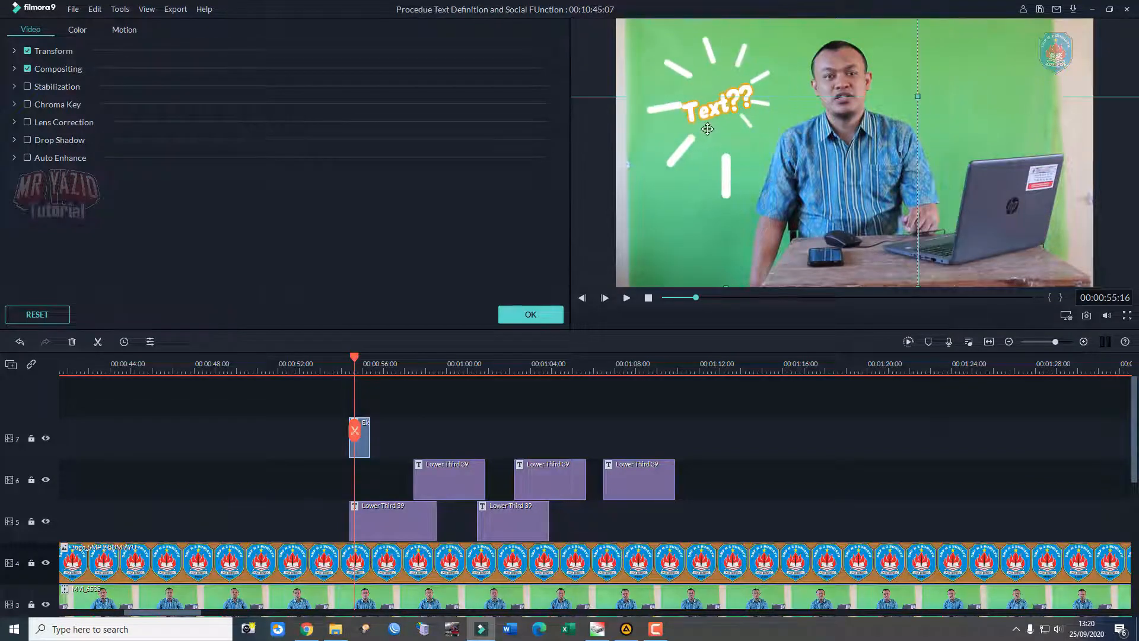
left_click(529, 316)
Play back the burst around the "Text??" title and try to lengthen its clip on track 7.
key("space")
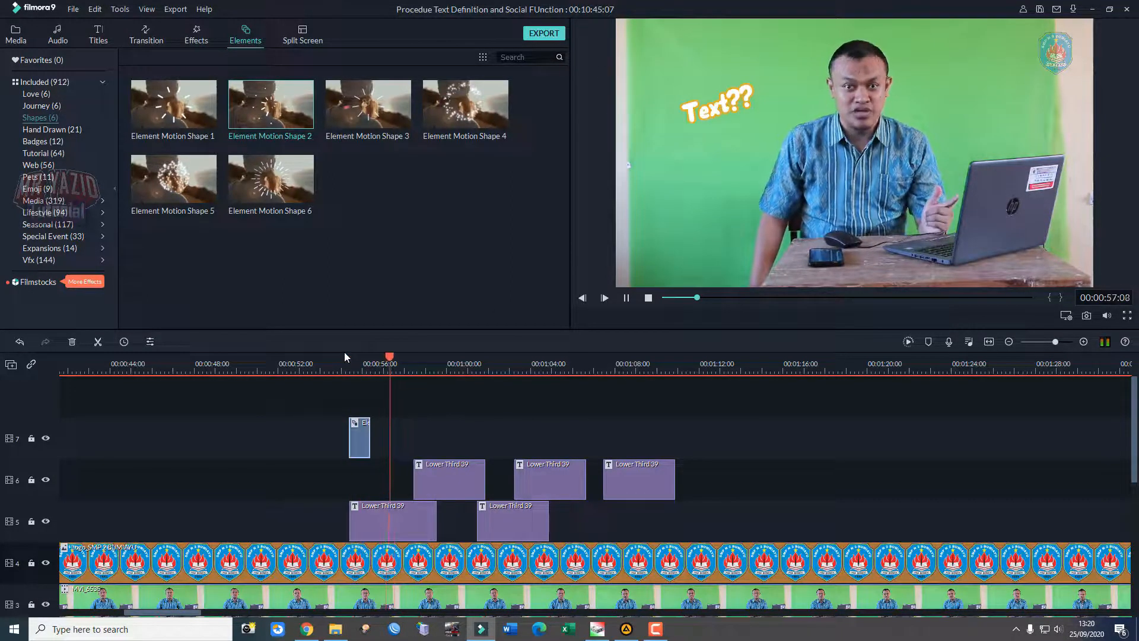
key("space")
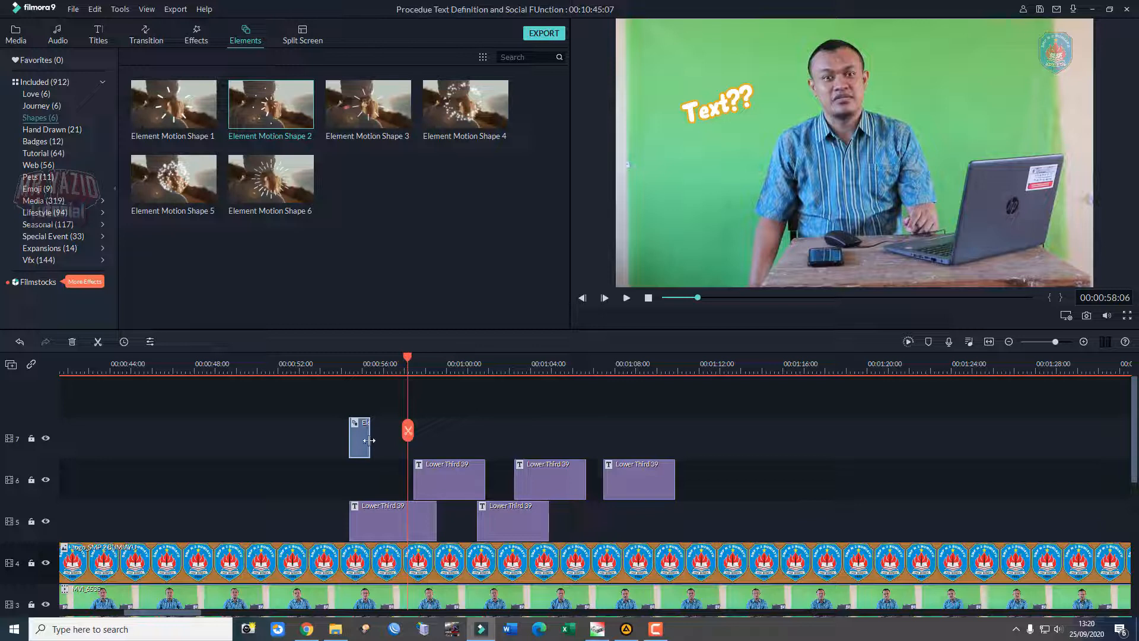
left_click_drag(369, 440, 385, 435)
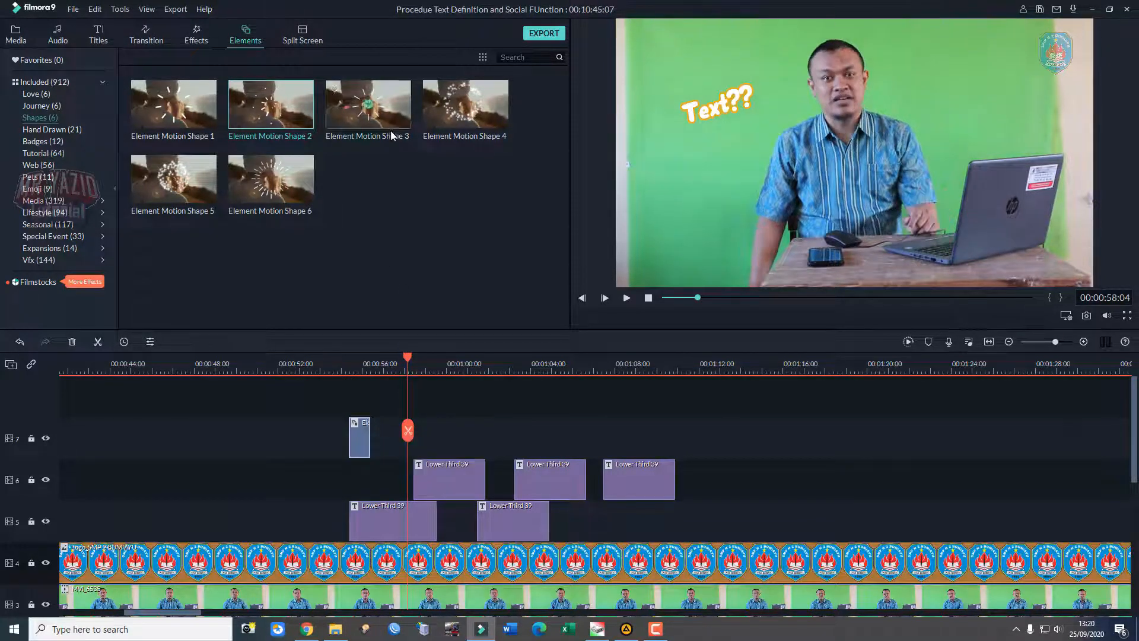
Add Element Motion Shape 3 to track 7 at the start of the "often used by our mom" title and play it back.
left_click(396, 102)
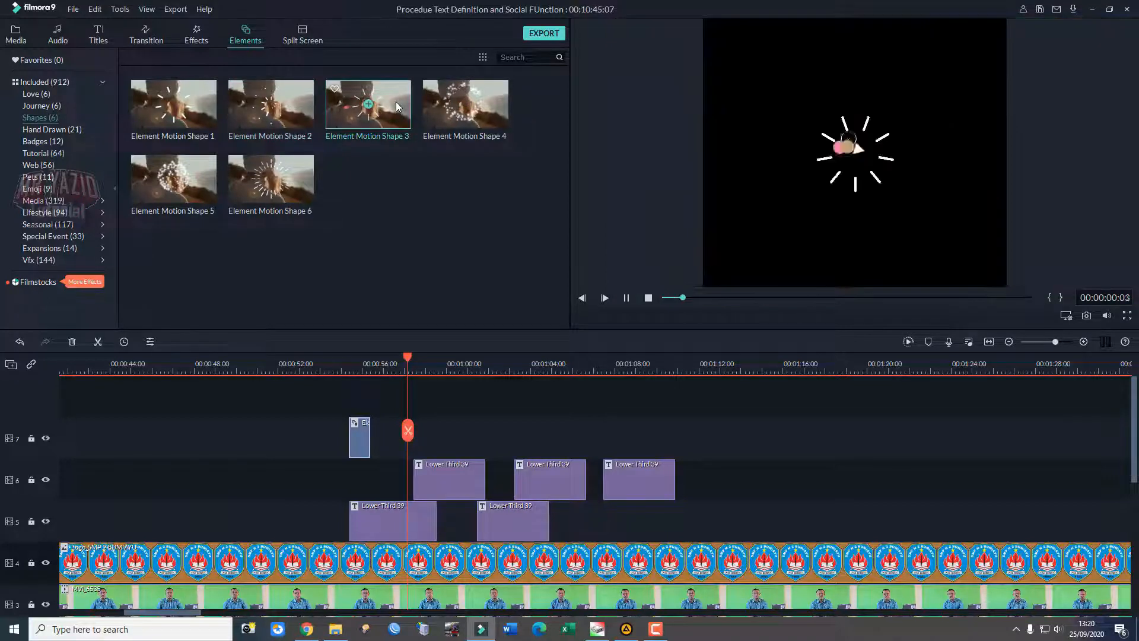
left_click_drag(390, 86, 418, 404)
key("space")
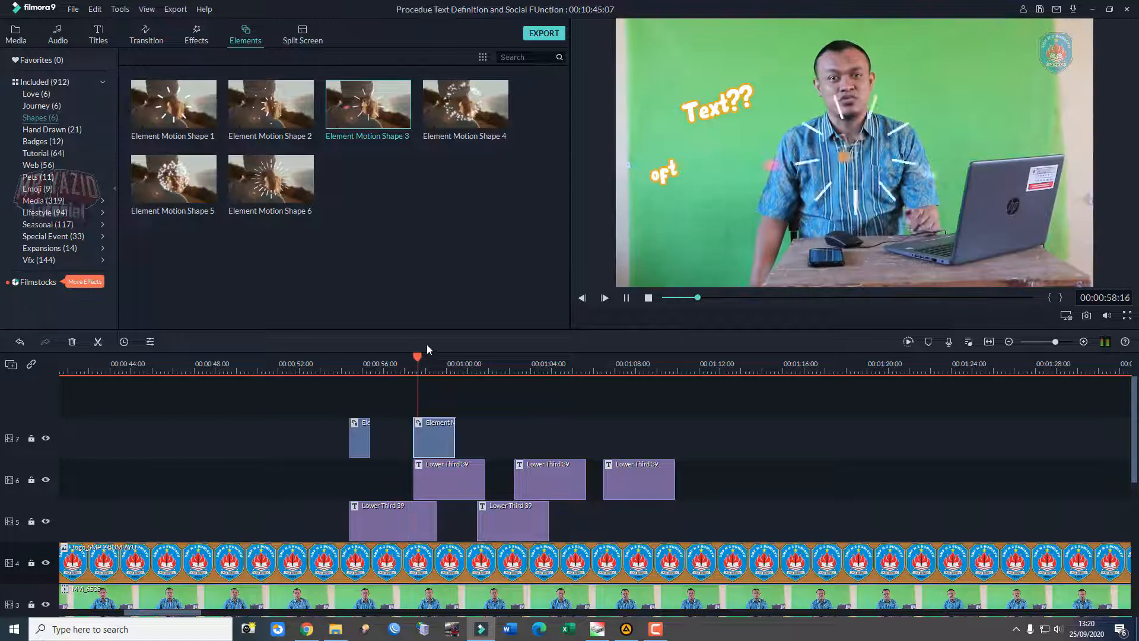
left_click(628, 295)
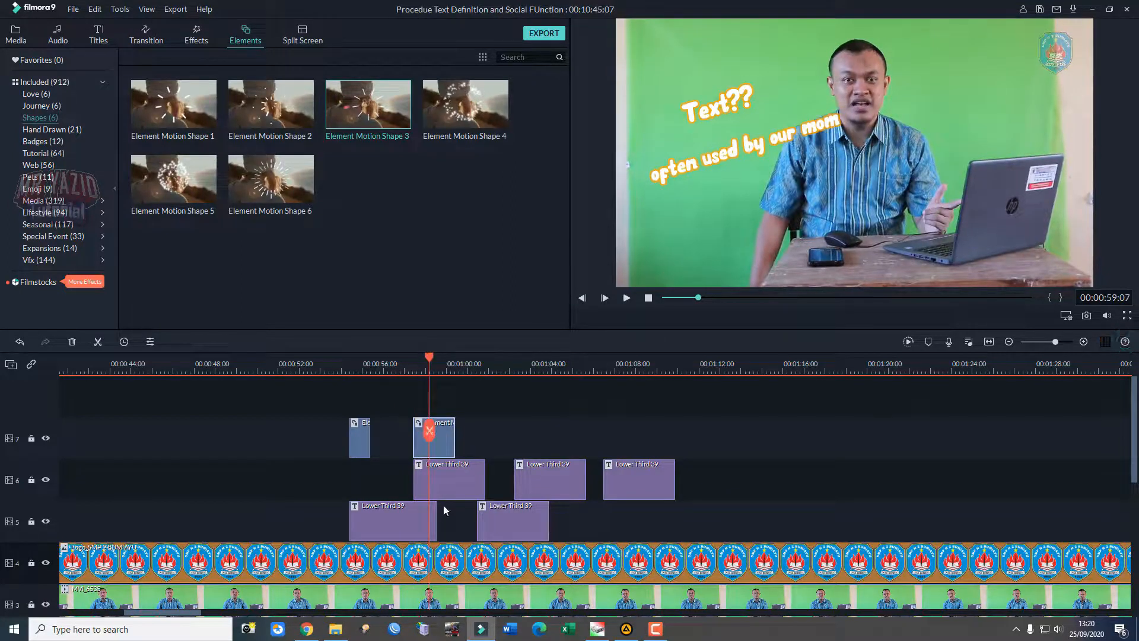
Trim the end of the "Text??" title on track 5 to where the next title starts and play back the change between them.
left_click_drag(431, 518, 412, 518)
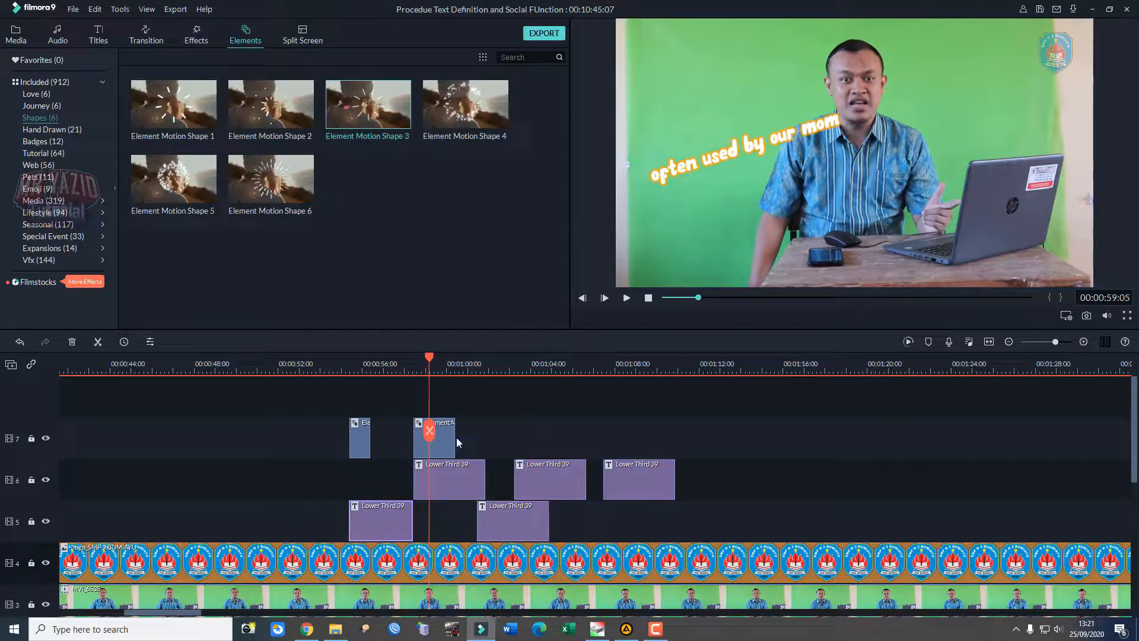
left_click(455, 471)
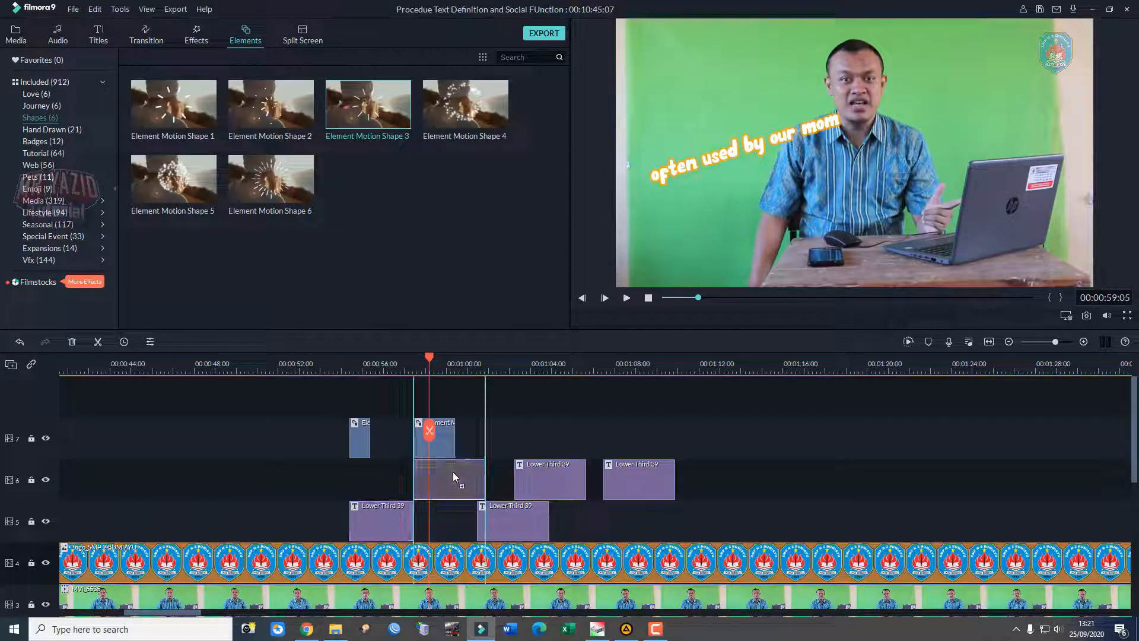
left_click_drag(428, 358, 415, 354)
left_click(389, 355)
key("space")
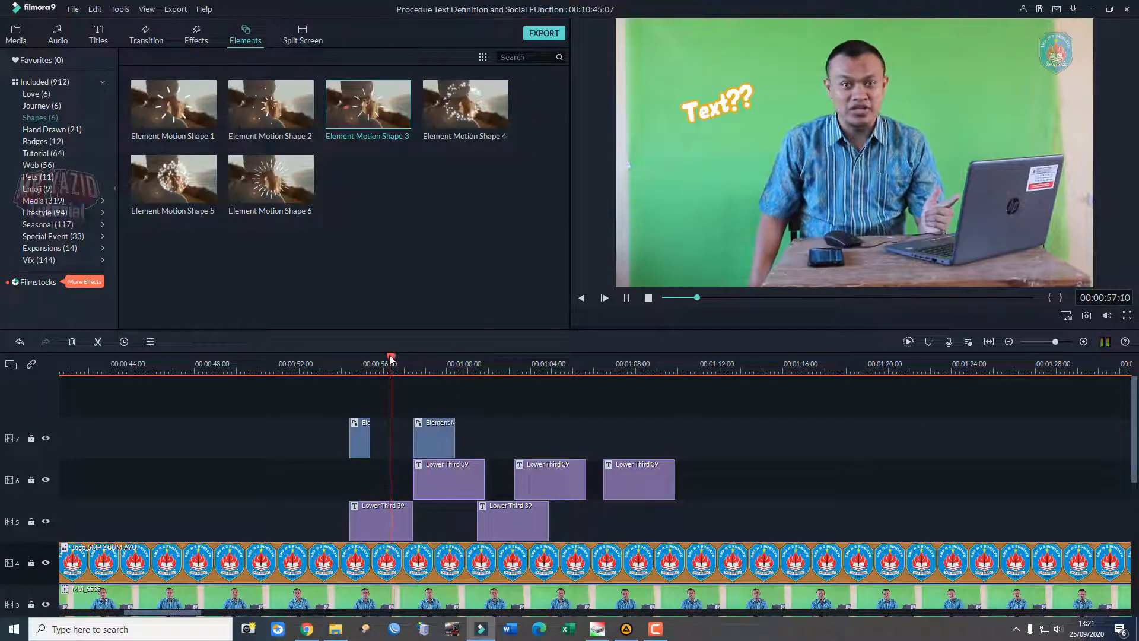
key("space")
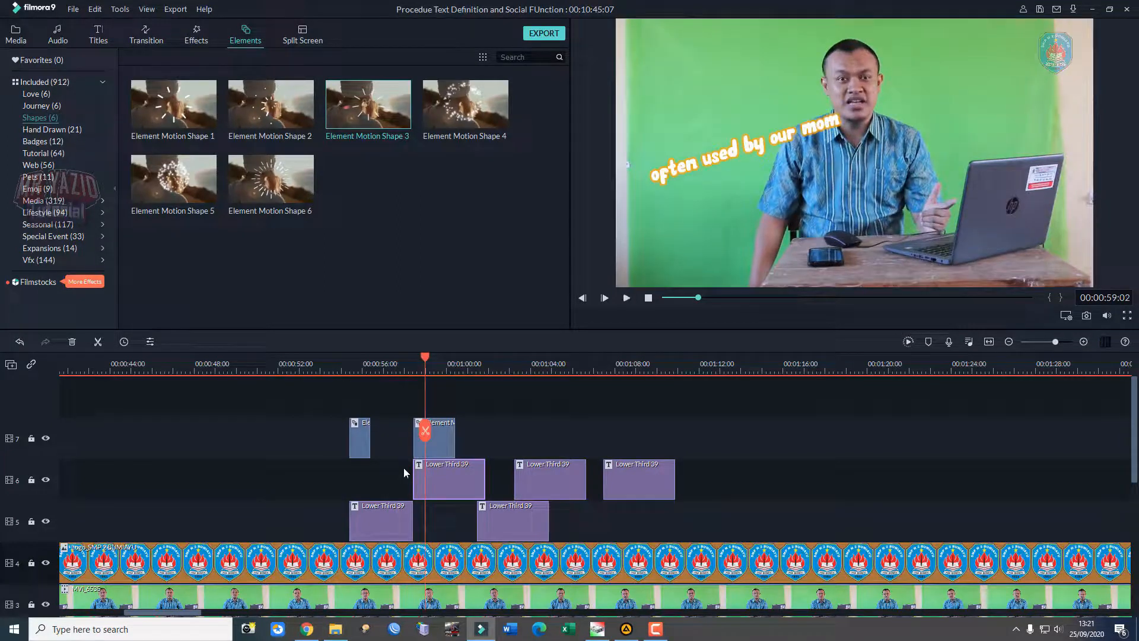
Trim the "Text??" title to end at about 00:00:58 and move the following titles and Element Motion Shape 3 earlier to meet it.
left_click(401, 515)
left_click_drag(414, 522, 402, 521)
left_click_drag(433, 396, 649, 531)
left_click_drag(532, 519, 521, 518)
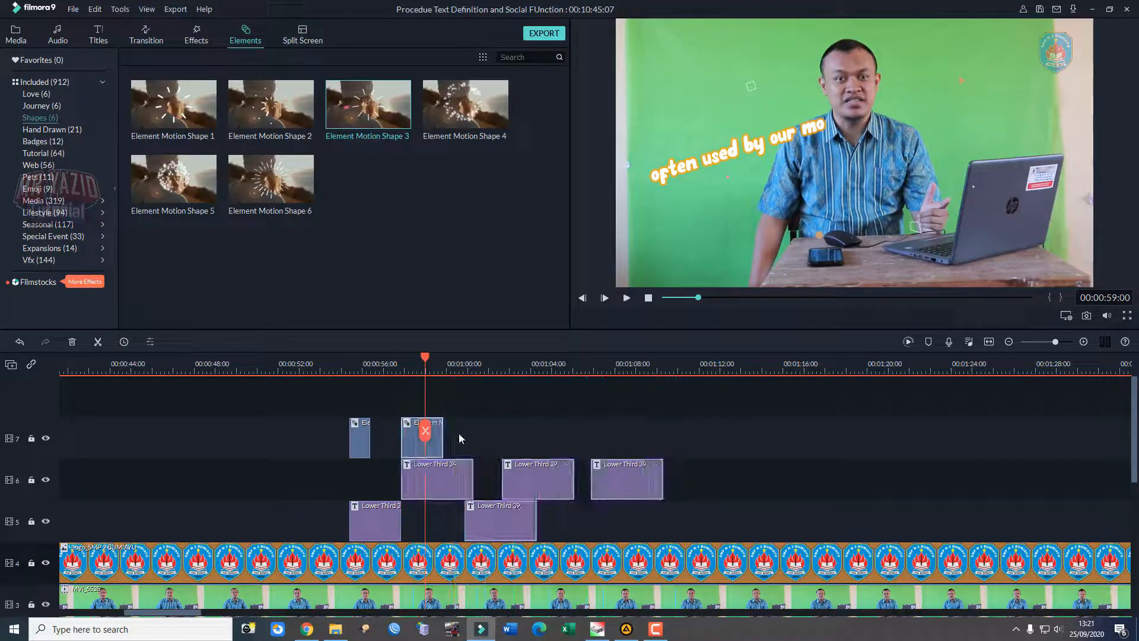
Move the Element Motion Shape 3 burst over the beginning of the "often used by our mom" text in the preview and play it back.
mouse_move(425, 358)
left_mouse_down()
mouse_move(402, 358)
mouse_move(419, 357)
left_mouse_up()
left_click_drag(436, 432, 441, 432)
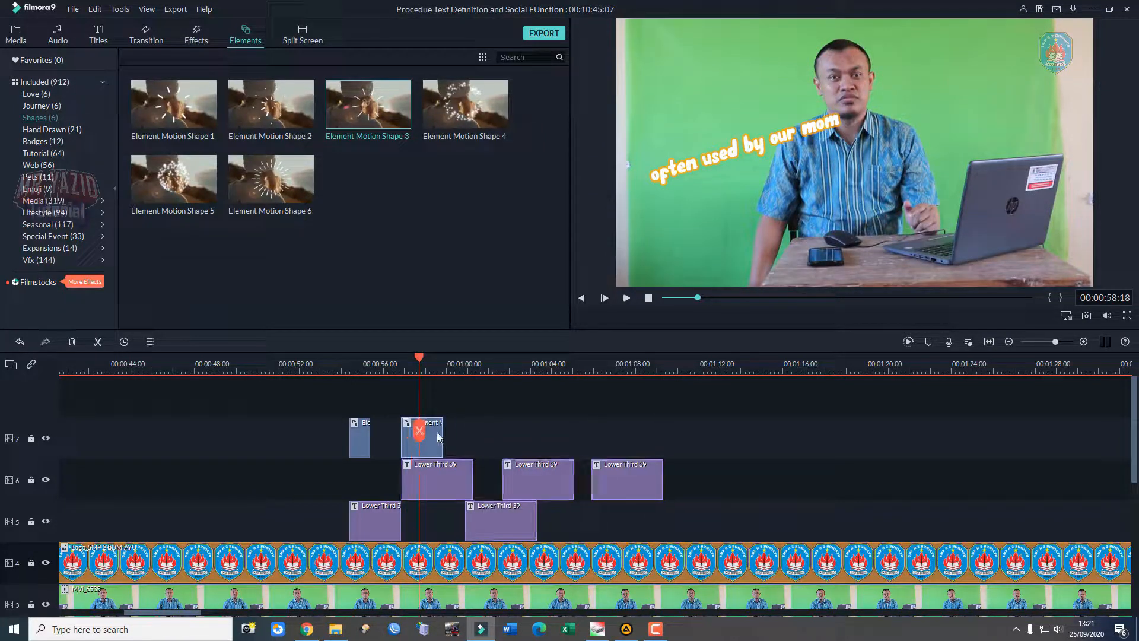
left_click_drag(420, 359, 408, 362)
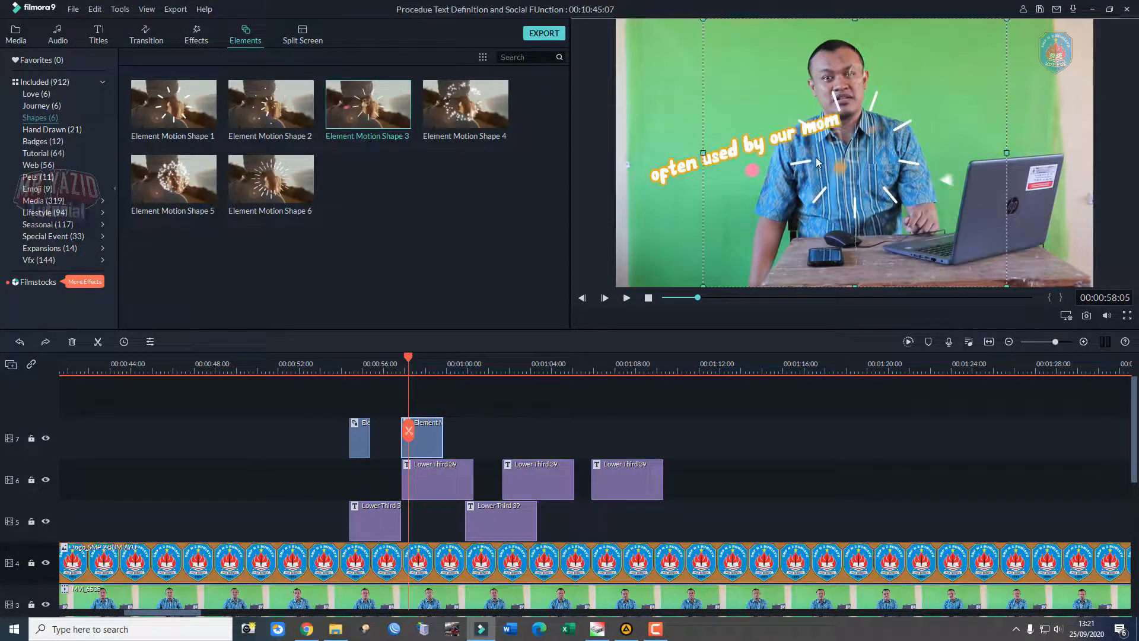
left_click_drag(816, 158, 690, 155)
left_click_drag(409, 355, 388, 355)
key("space")
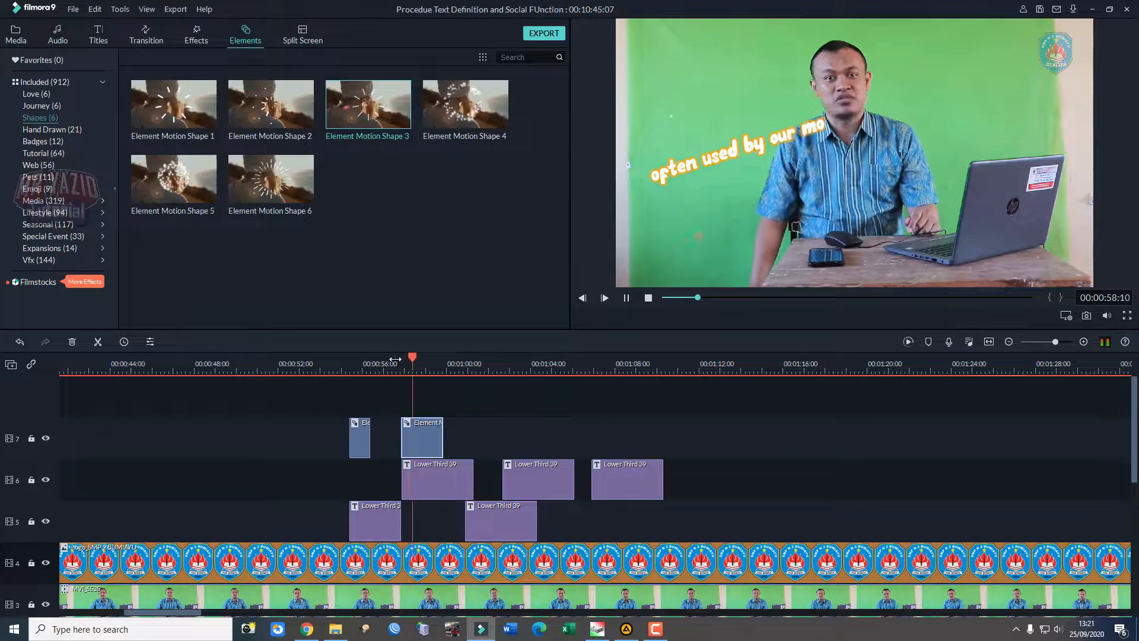
key("space")
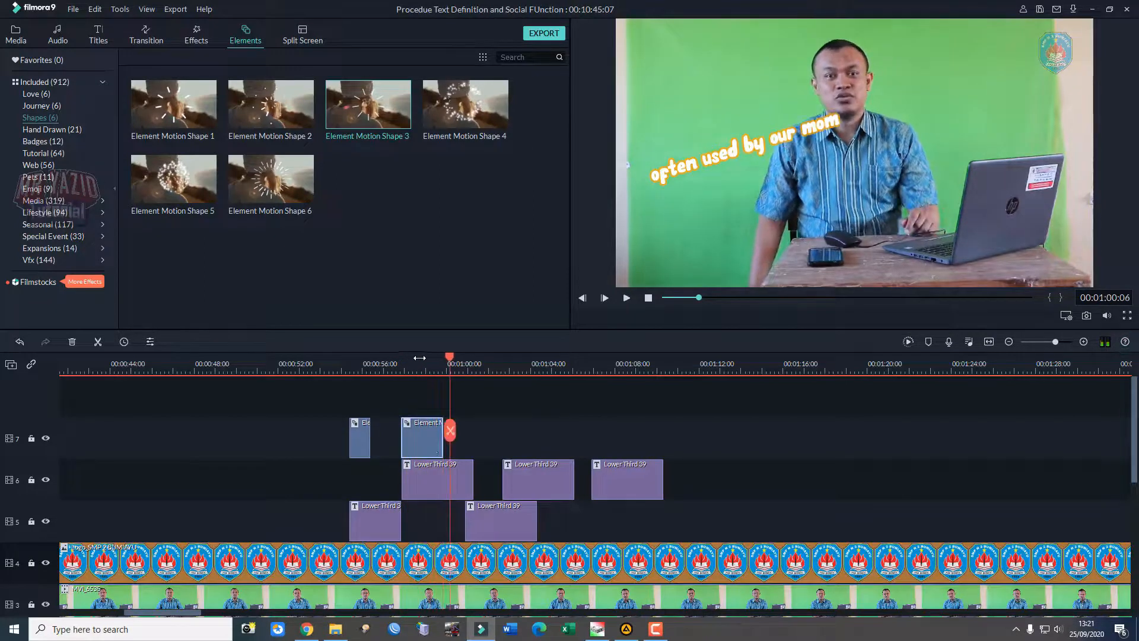
Shift the Element Motion Shape 3 clip slightly later on track 7, just after its title starts, and play back the result.
left_click_drag(425, 439, 431, 439)
left_click(411, 364)
key("space")
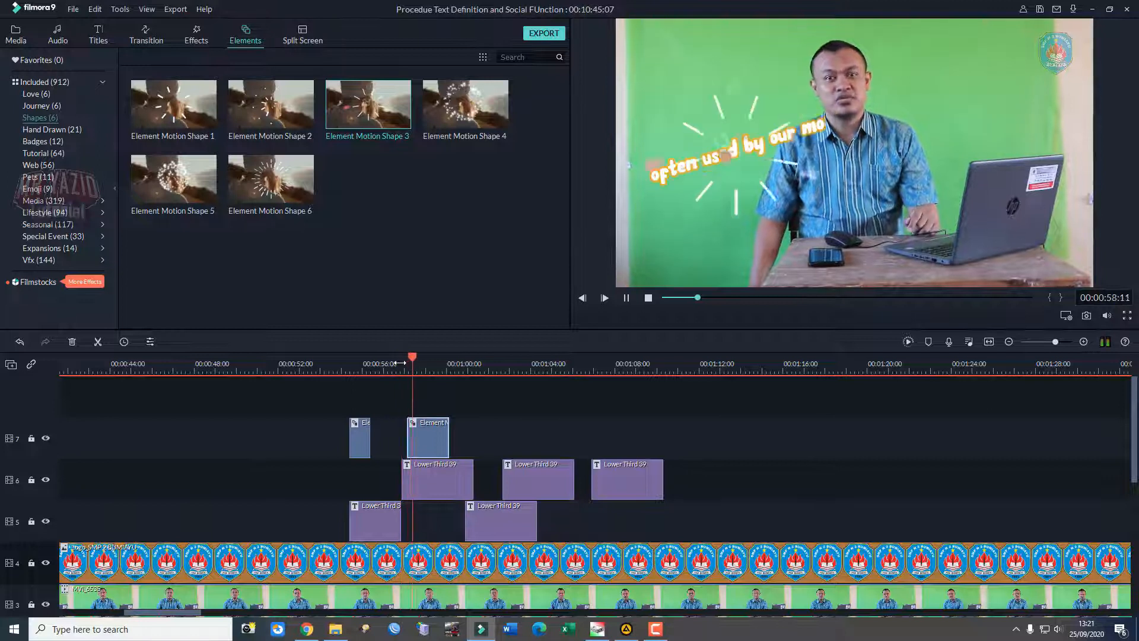
key("space")
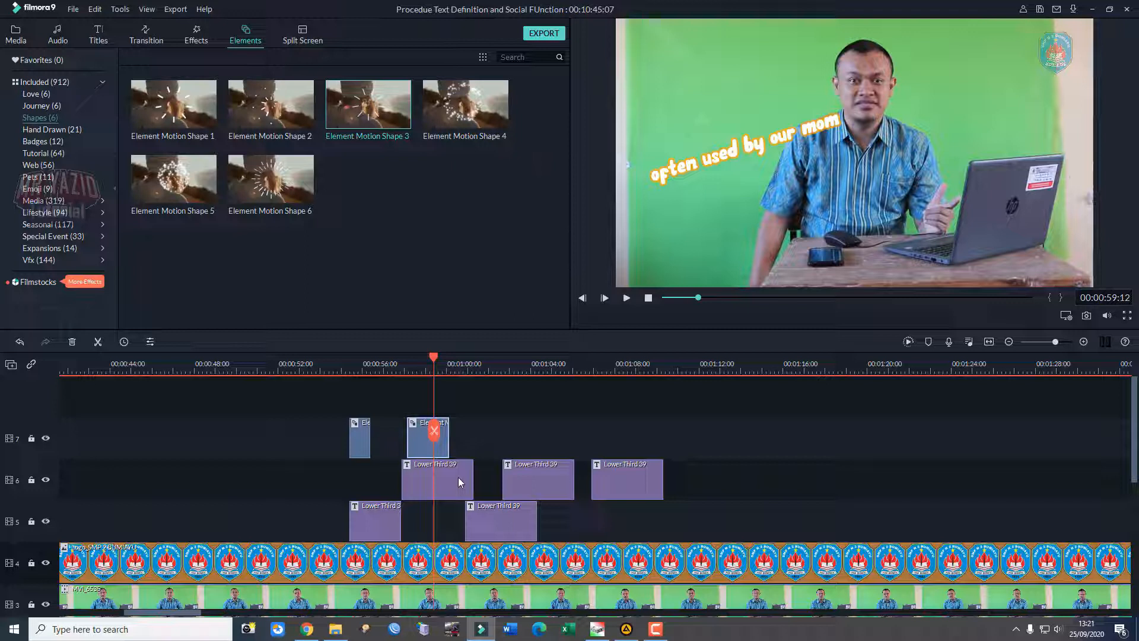
Trim the "often used by our mom" title to end with its Element Motion Shape 3, then shorten the "Cooking food" title and place it directly after.
key("space")
key("space")
left_click_drag(472, 474, 450, 478)
key("space")
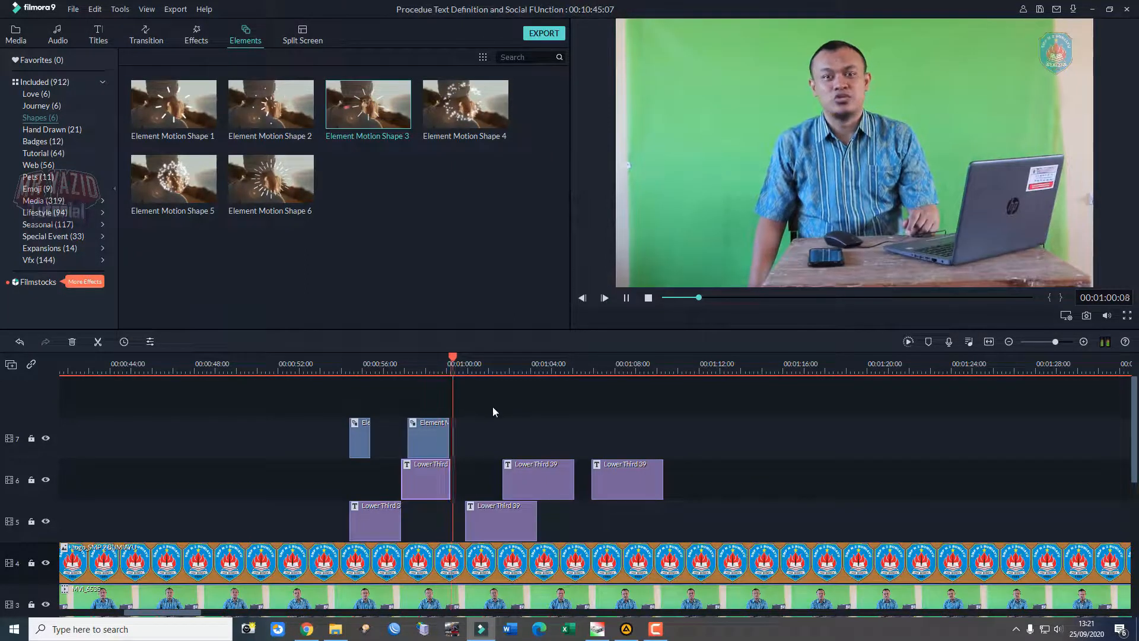
key("space")
mouse_move(486, 508)
left_mouse_down()
mouse_move(474, 515)
mouse_move(484, 516)
left_mouse_up()
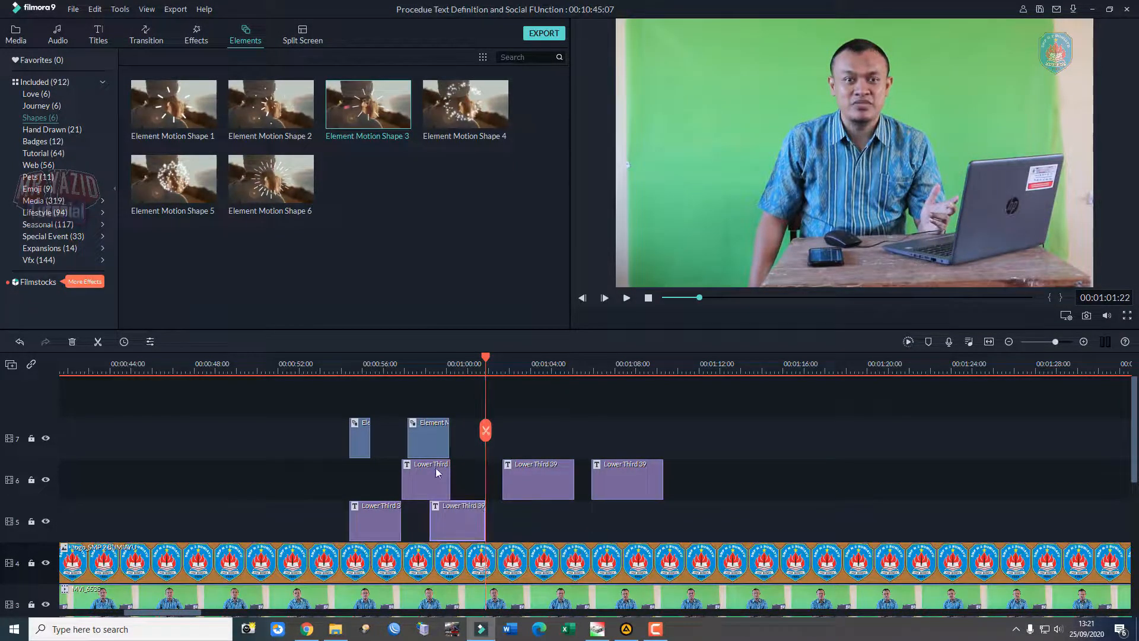
left_click_drag(450, 473, 470, 522)
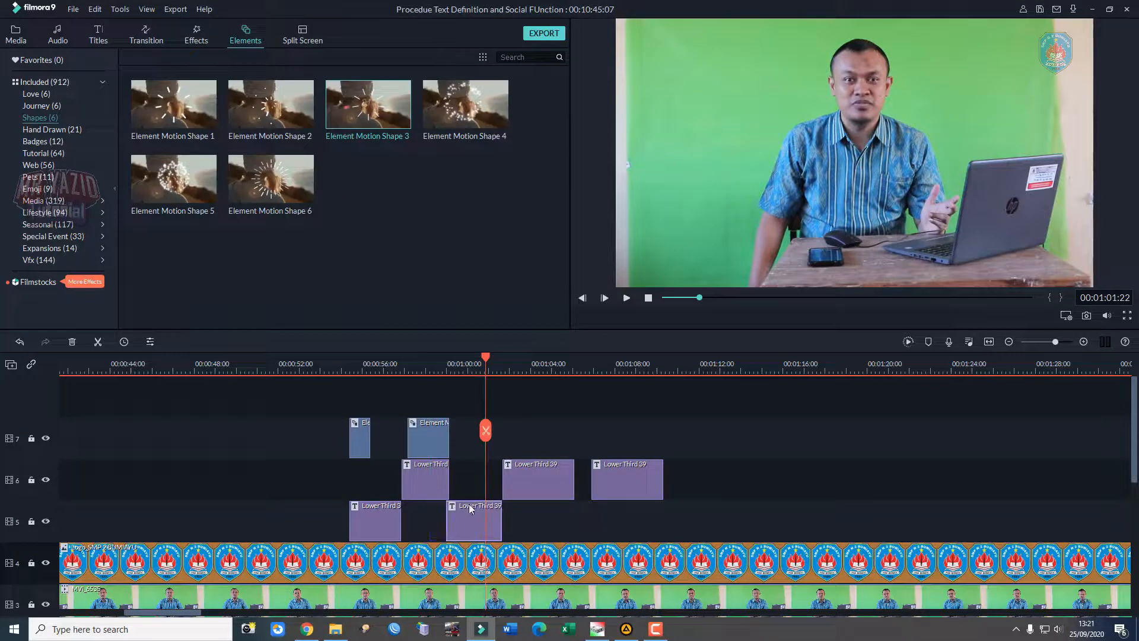
Add Element Motion Shape 2 to track 7 above the "Cooking food" title and play it back.
left_click_drag(307, 107, 457, 440)
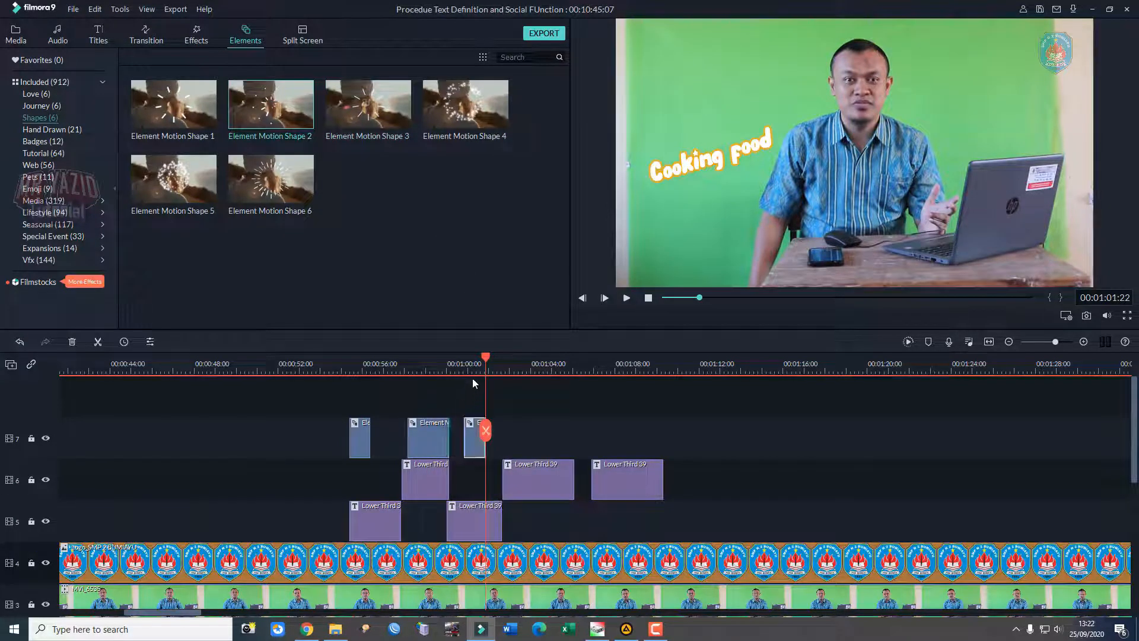
left_click_drag(485, 356, 459, 361)
key("space")
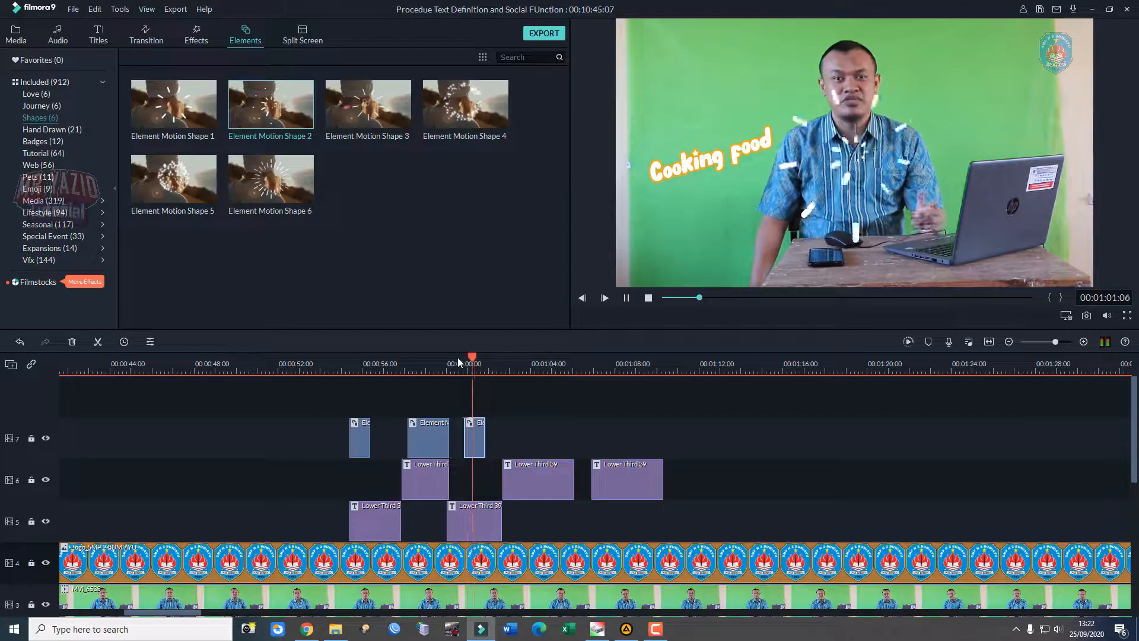
Enlarge the Element Motion Shape 2 burst, center it over the "Cooking food" text in the preview and play back the titles.
left_click(786, 180)
left_click_drag(733, 143, 690, 141)
left_click_drag(595, 21, 533, 1)
left_click_drag(674, 195, 693, 231)
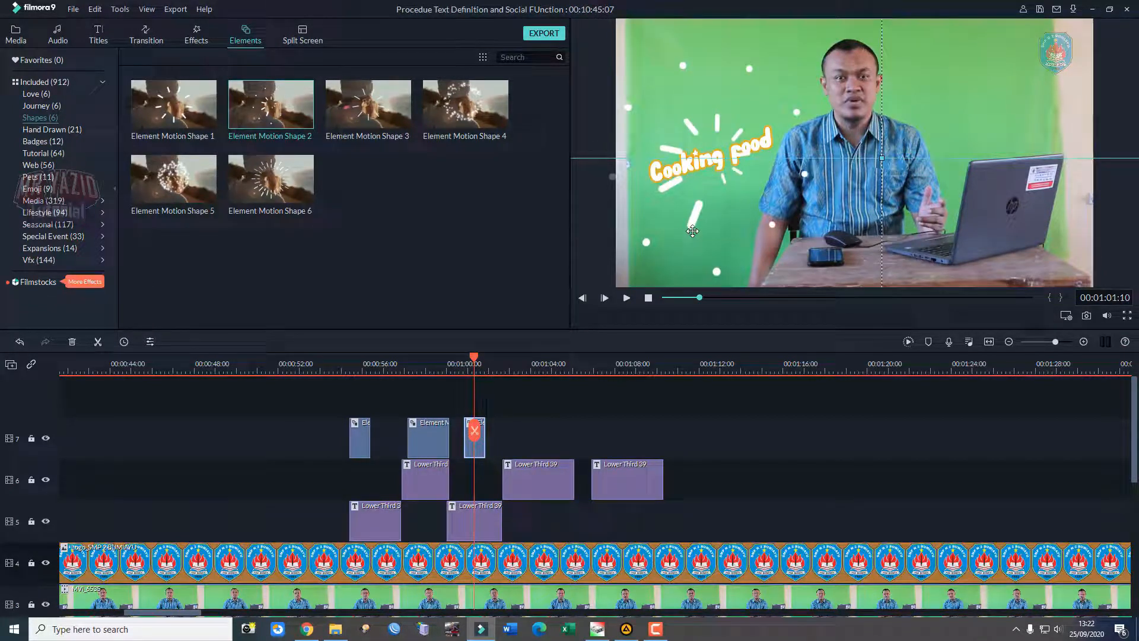
left_click_drag(477, 358, 390, 358)
key("space")
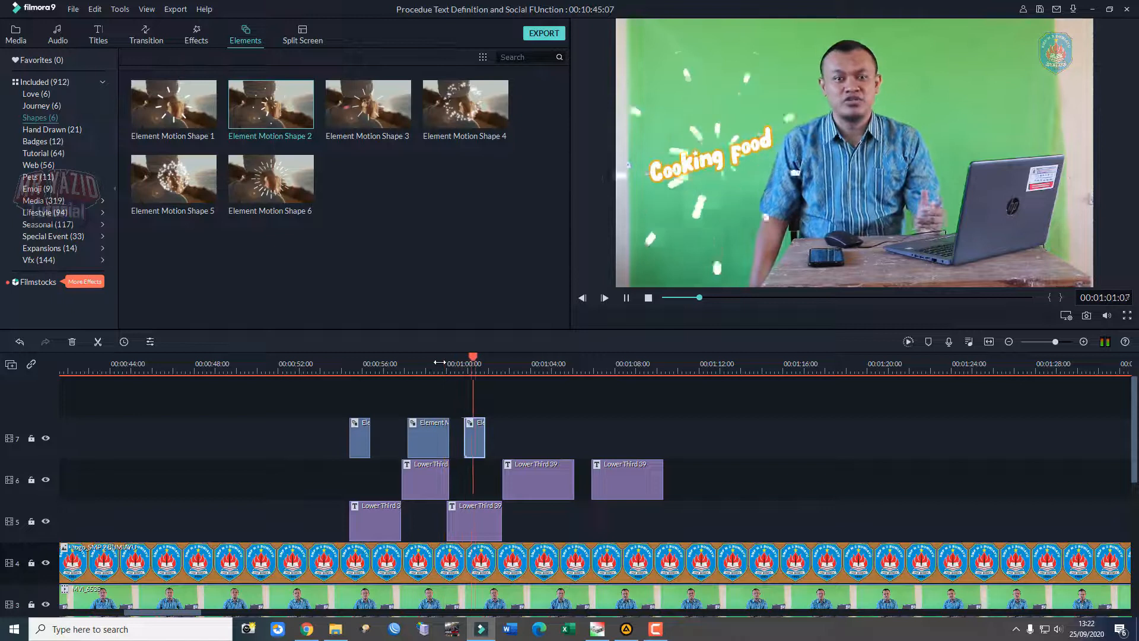
key("space")
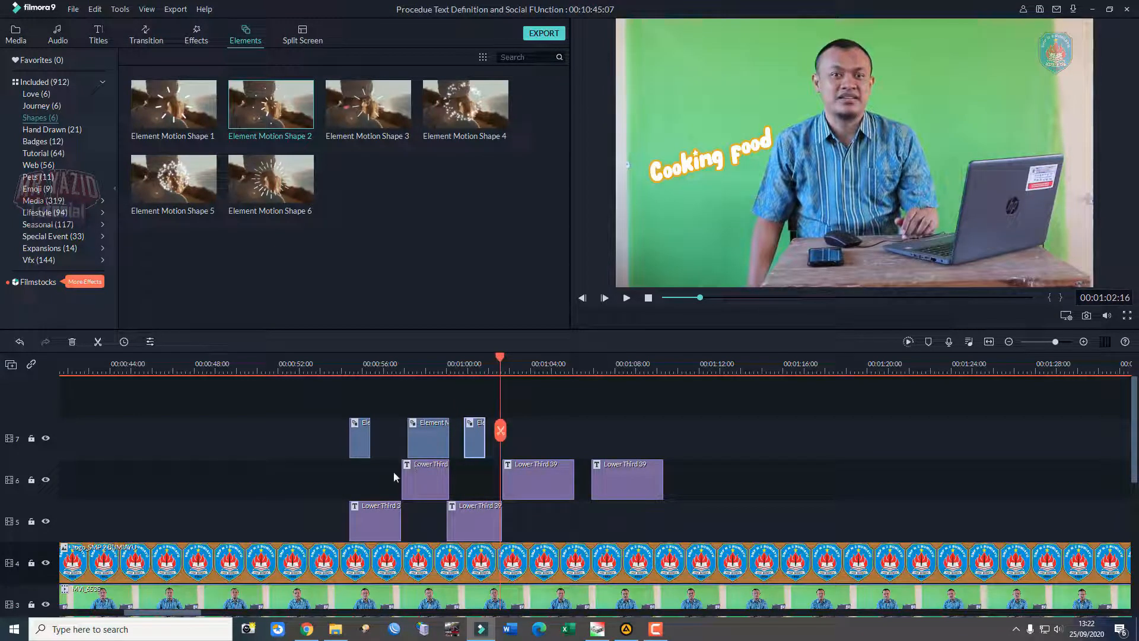
Move the "Text??" and "often used by our mom" titles and their burst elements about one second earlier and play them back.
left_click_drag(500, 357, 346, 362)
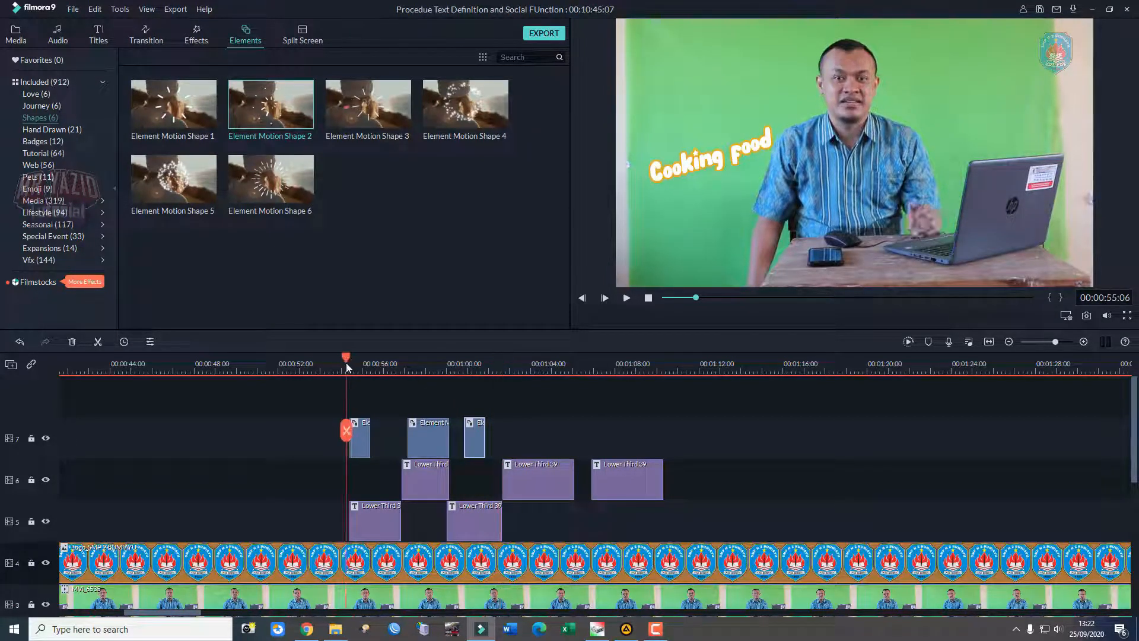
key("space")
key("space")
left_click_drag(351, 521, 348, 521)
left_click(420, 482)
left_click_drag(404, 478, 403, 440)
left_click(447, 409)
left_click_drag(449, 363, 324, 368)
key("space")
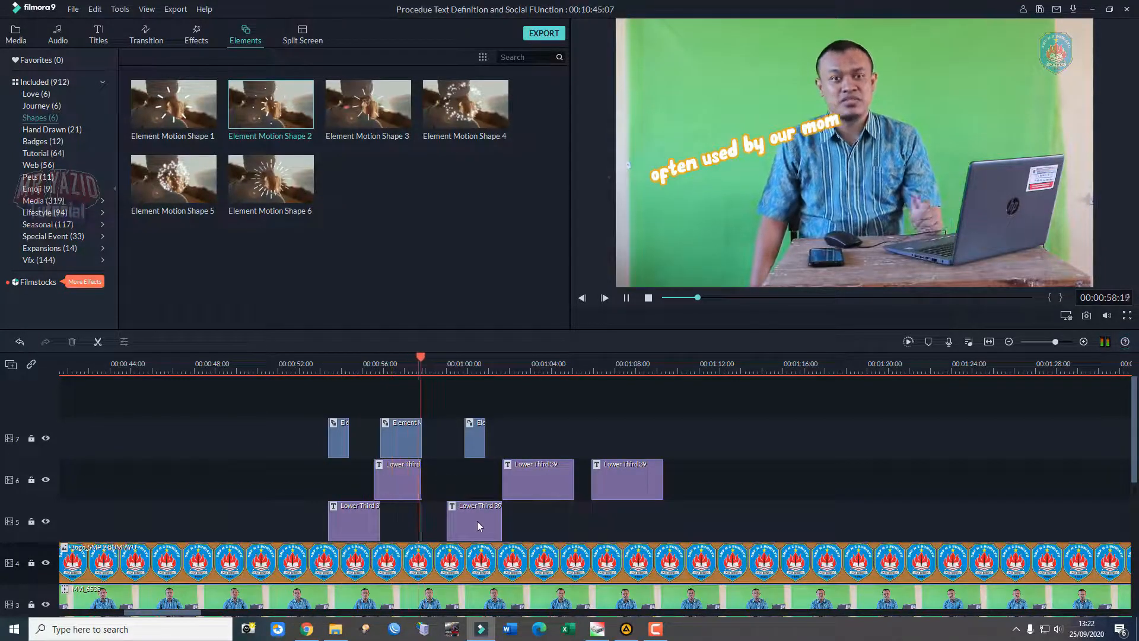
Move the "Cooking food" title and its Element Motion Shape 2 earlier to follow the "often used by our mom" title and play them back.
mouse_move(478, 521)
left_mouse_down()
mouse_move(432, 522)
mouse_move(496, 518)
left_mouse_up()
scroll(440, 519, "up", 2)
left_click_drag(629, 436, 474, 437)
left_click_drag(399, 359, 378, 361)
key("space")
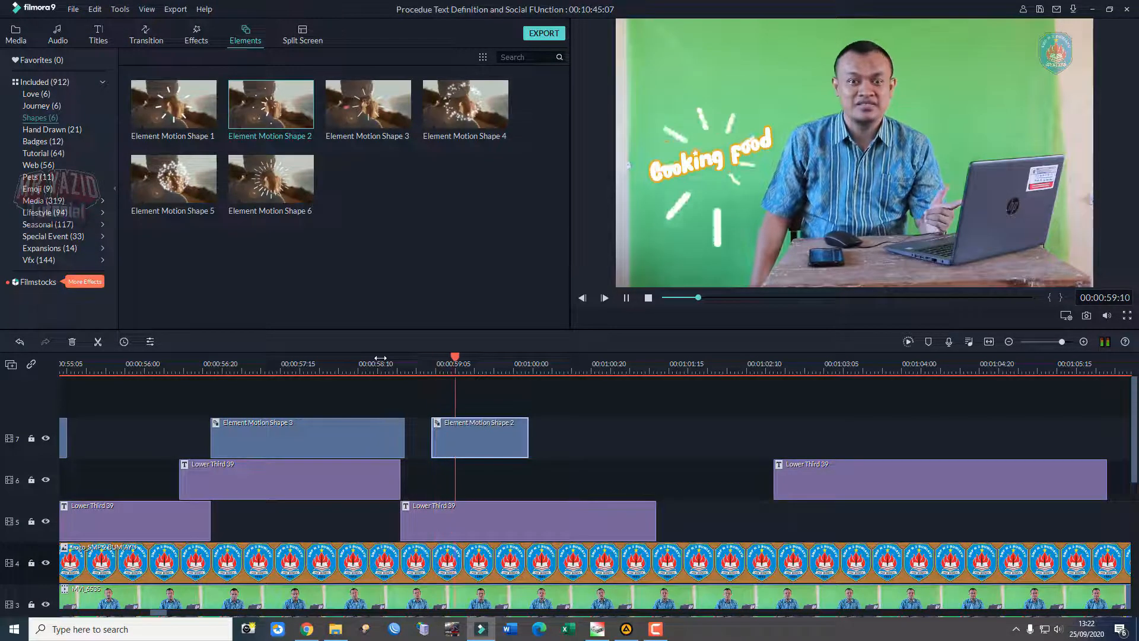
Shorten the "Cooking food" title to end at about 00:01:00:16, butt the "Make A drink" title against it and shorten that one too.
left_click(640, 512)
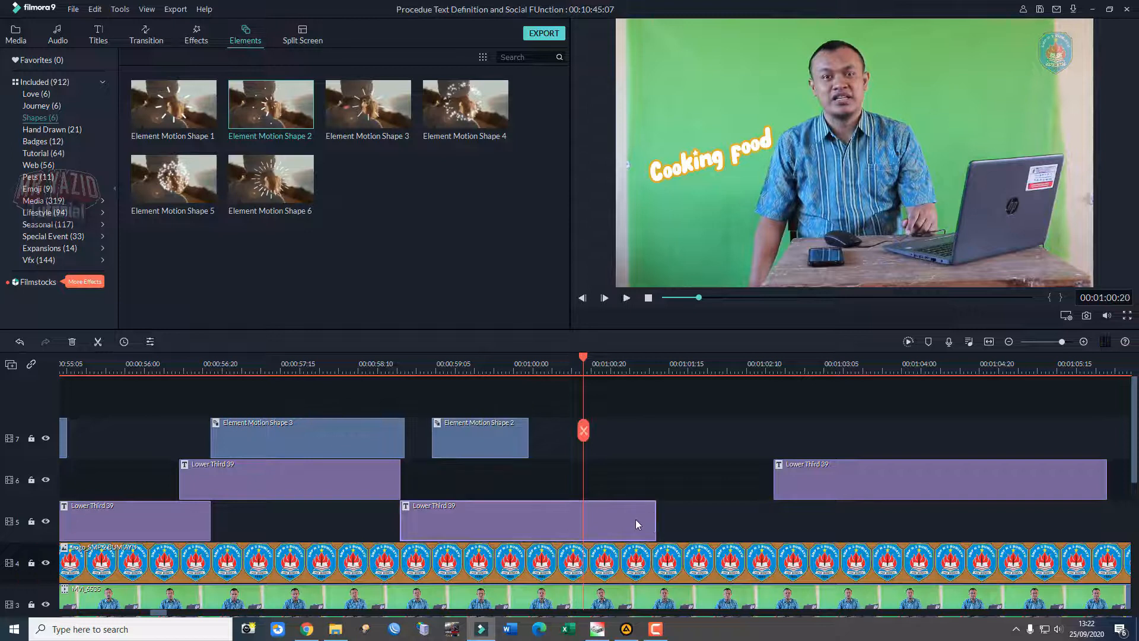
left_click_drag(655, 526, 574, 526)
left_click_drag(884, 475, 679, 481)
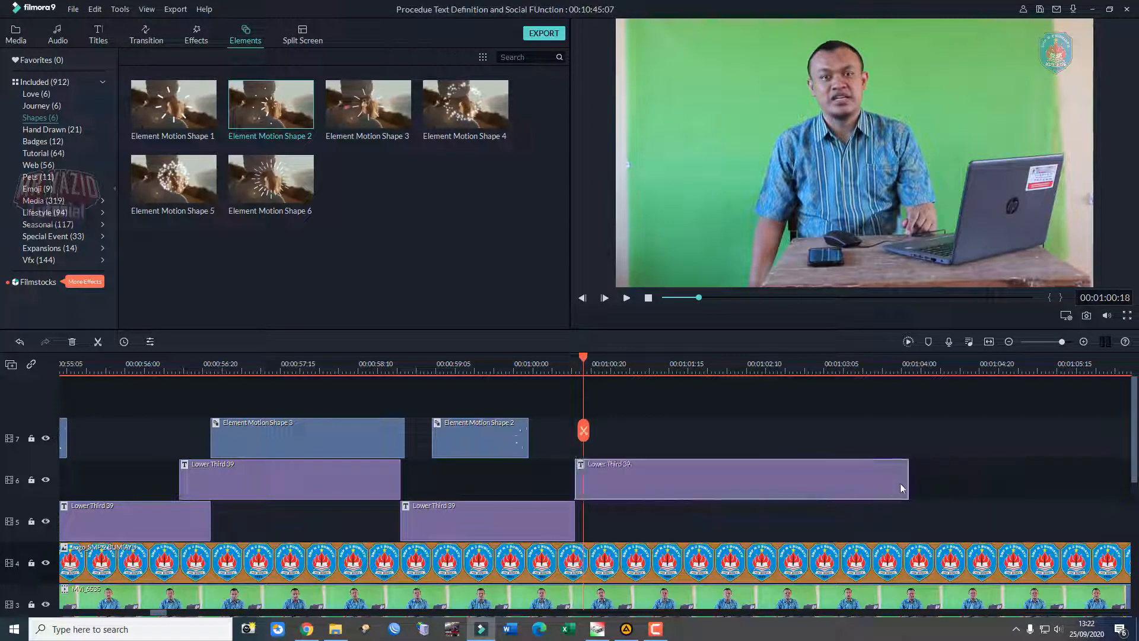
left_click_drag(908, 482, 773, 482)
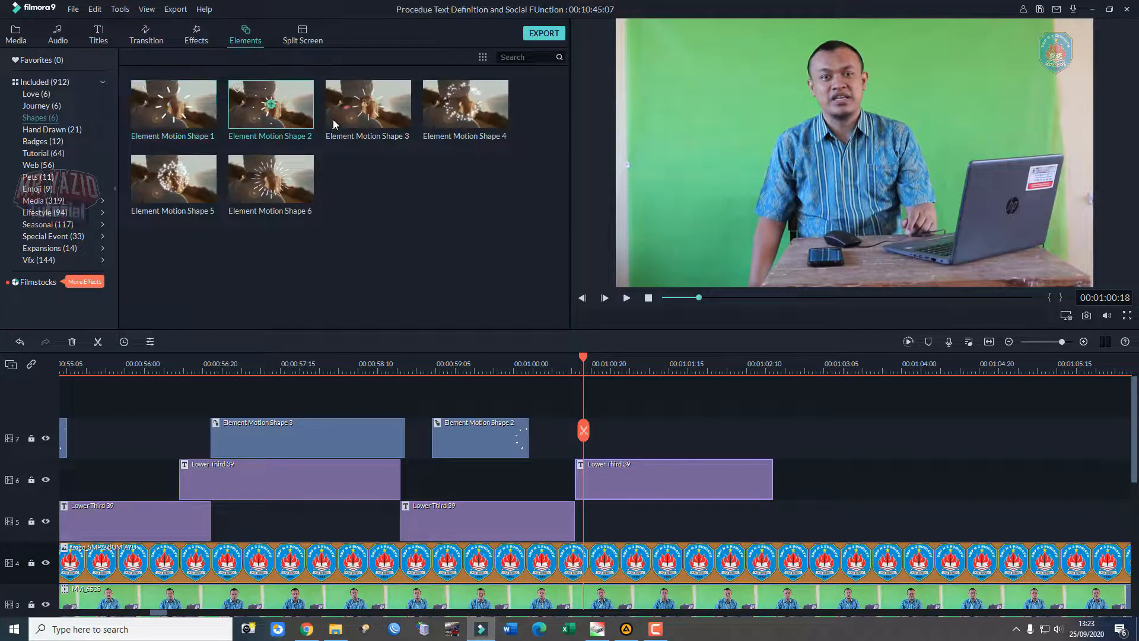
Add another Element Motion Shape 2 to track 7 near the start of the "Make A drink" title and play it back.
left_click_drag(535, 402, 598, 447)
key("space")
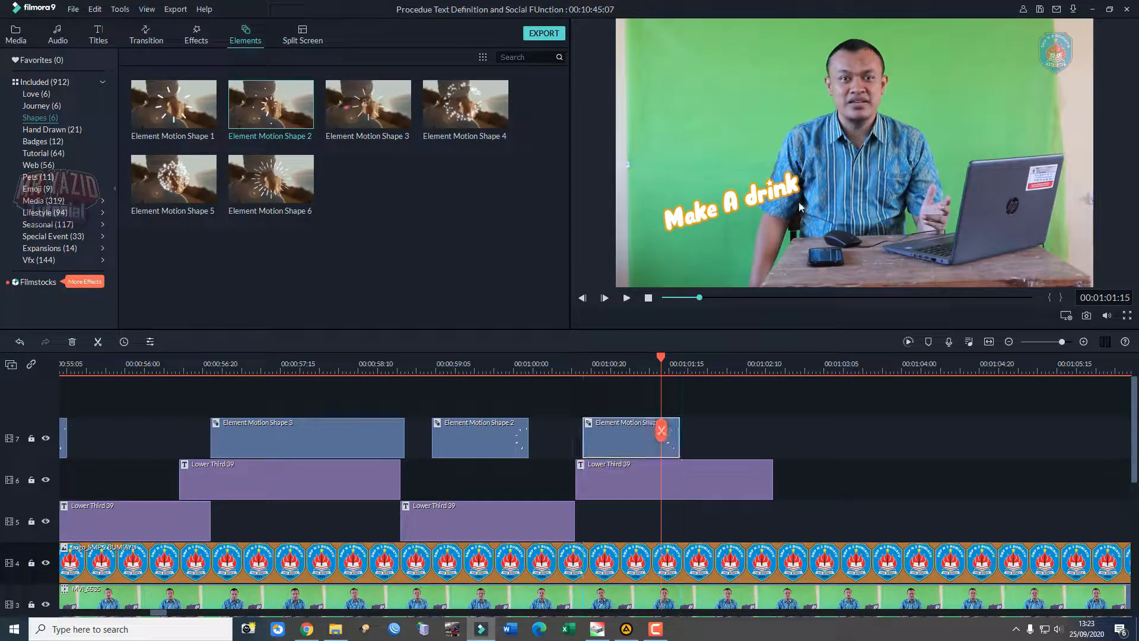
left_click_drag(661, 361, 591, 360)
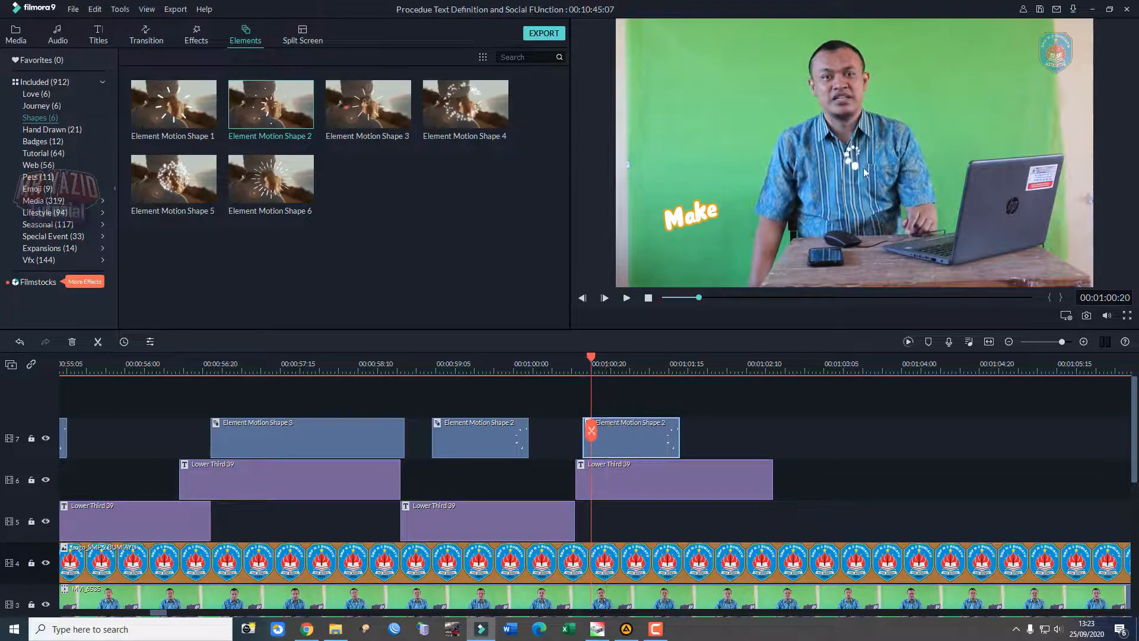
Move the new burst over the "Make A drink" text in the preview, enlarge it and play back through the "What kind of the Text is it??" title.
left_click_drag(856, 154, 718, 203)
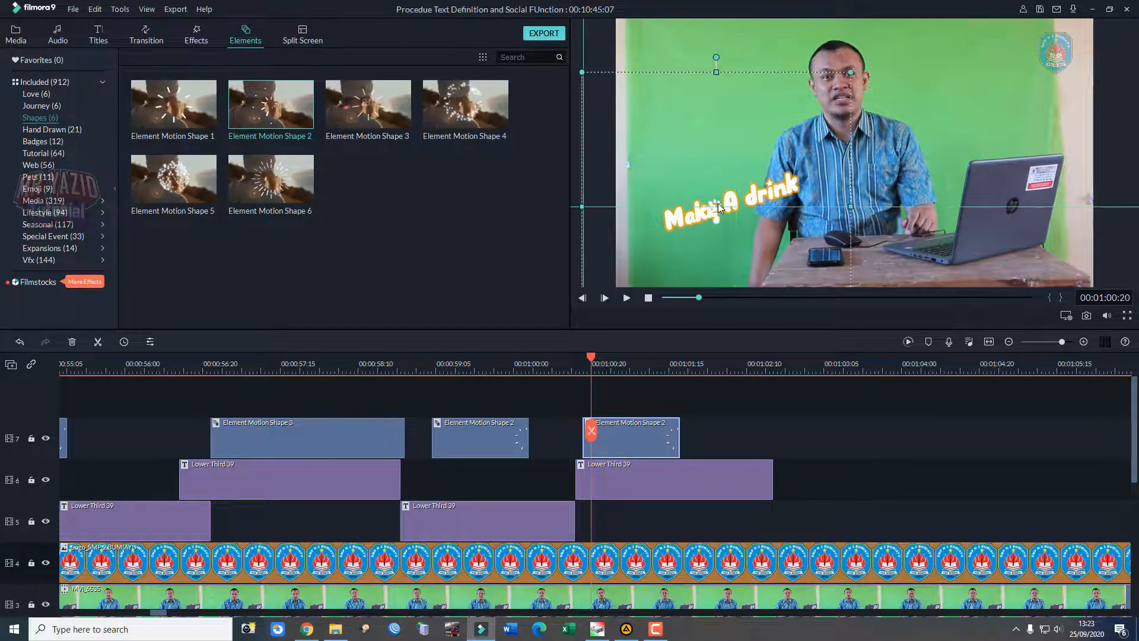
left_click_drag(851, 72, 919, 9)
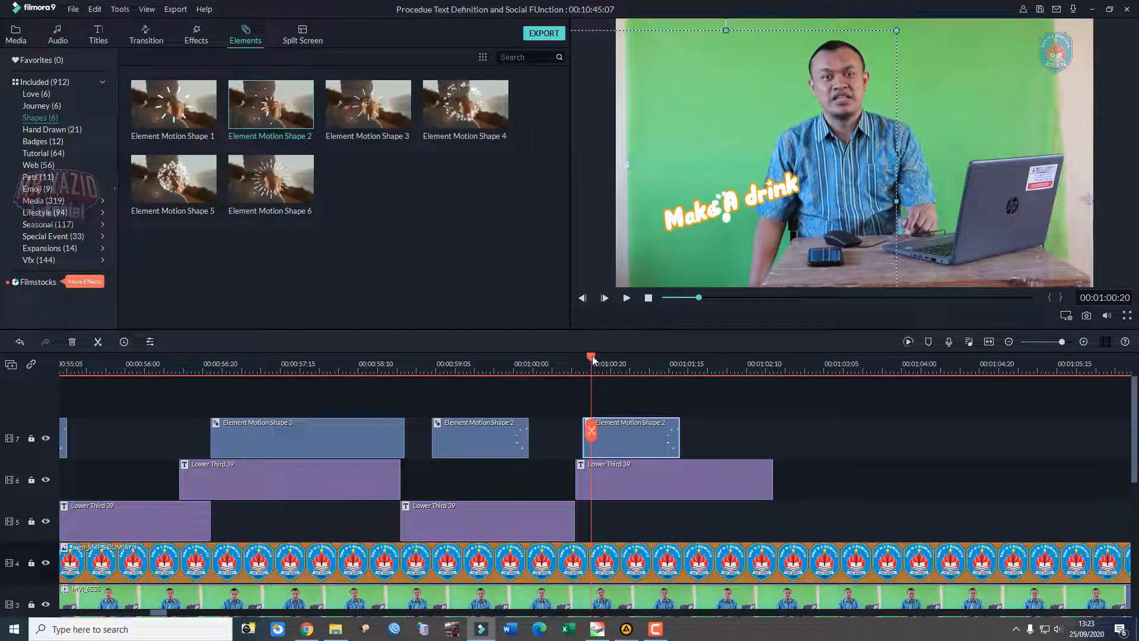
left_click(616, 362)
key("space")
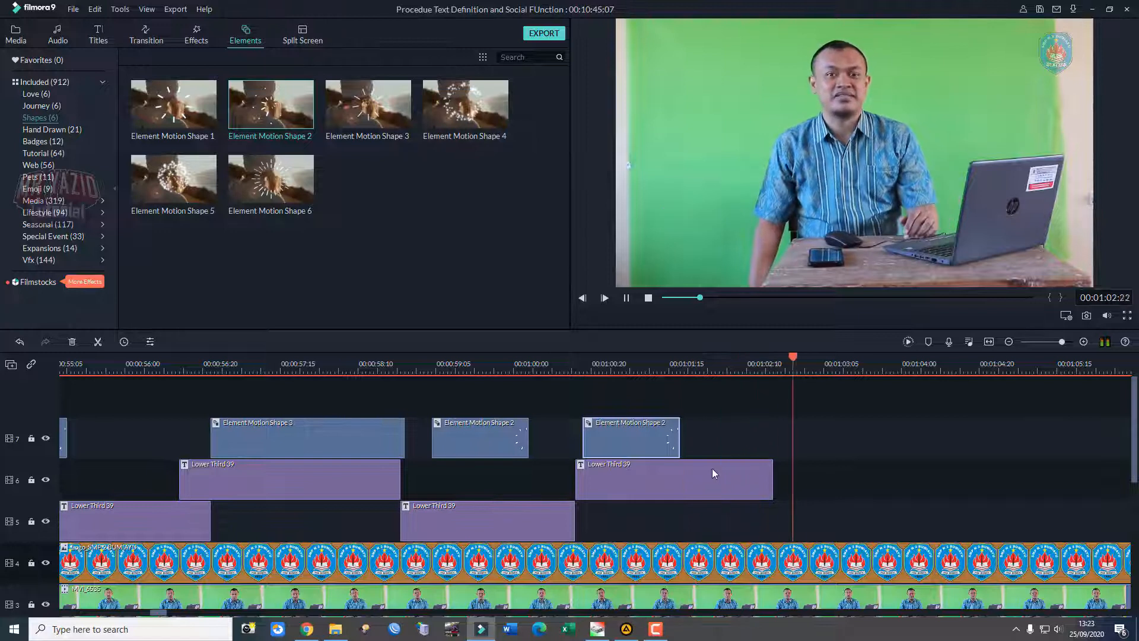
left_click_drag(682, 358, 580, 364)
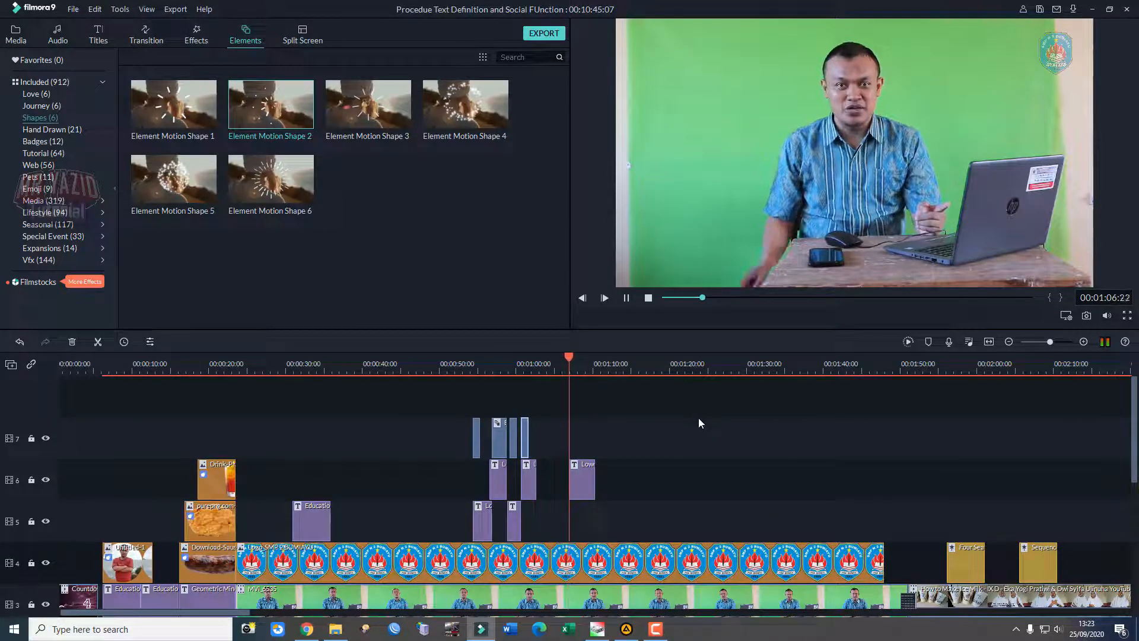
key("space")
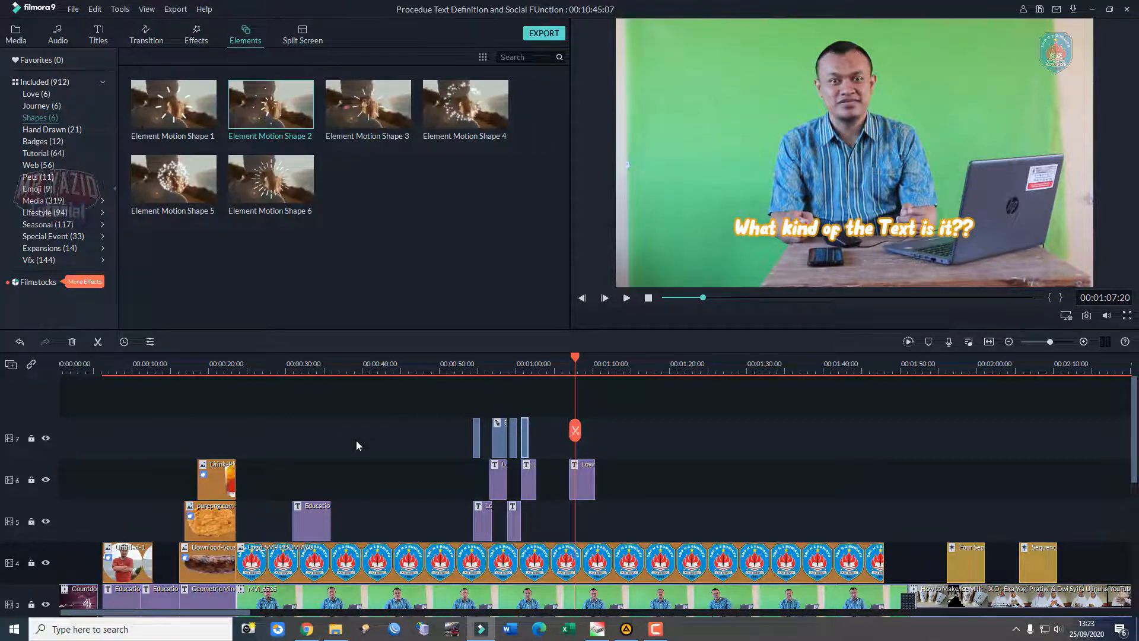
scroll(356, 440, "down", 1)
scroll(362, 480, "down", 1)
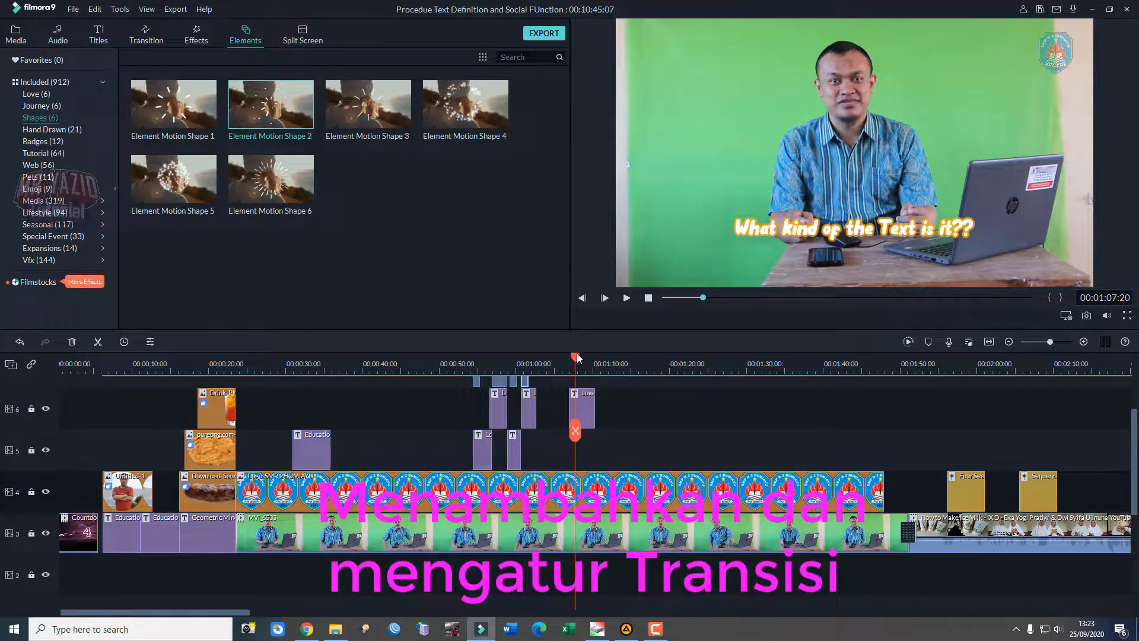
left_click(906, 536)
key("Delete")
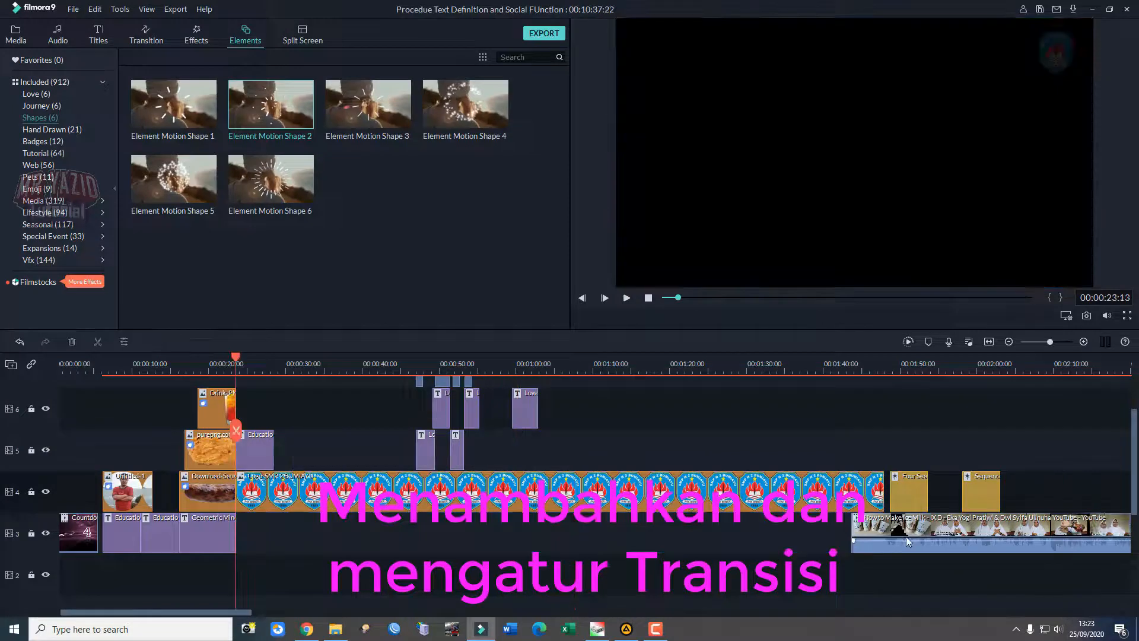
key("ctrl+z")
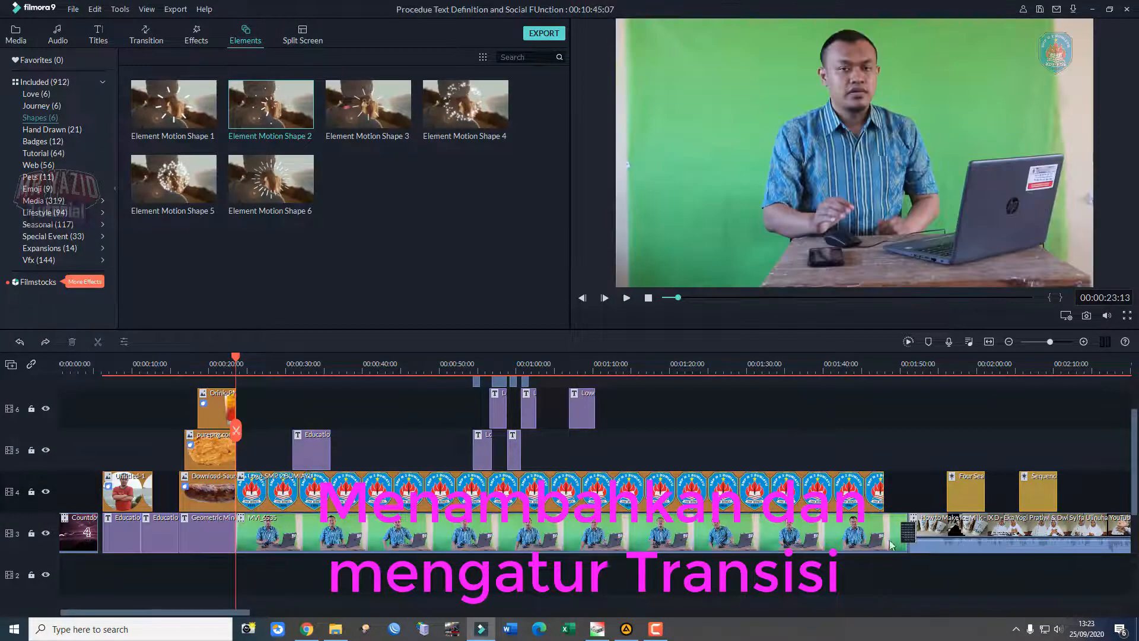
Delete the transition at the end of the presenter clip on track 3 and play back the cut from the PROCEDURE TEXT title into that clip.
key("Delete")
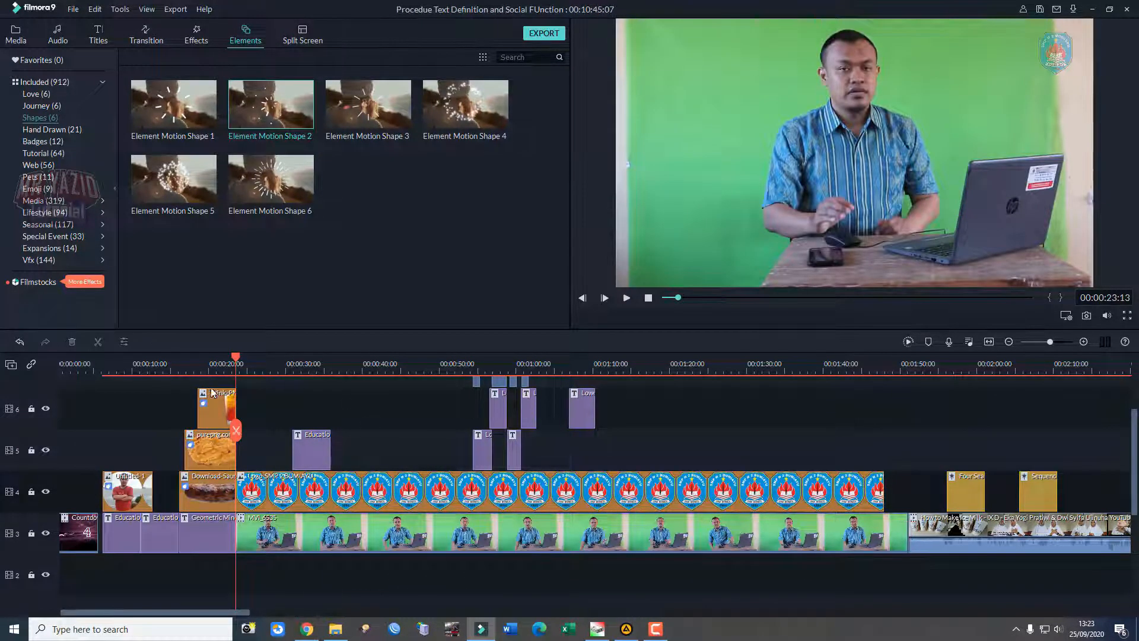
key("space")
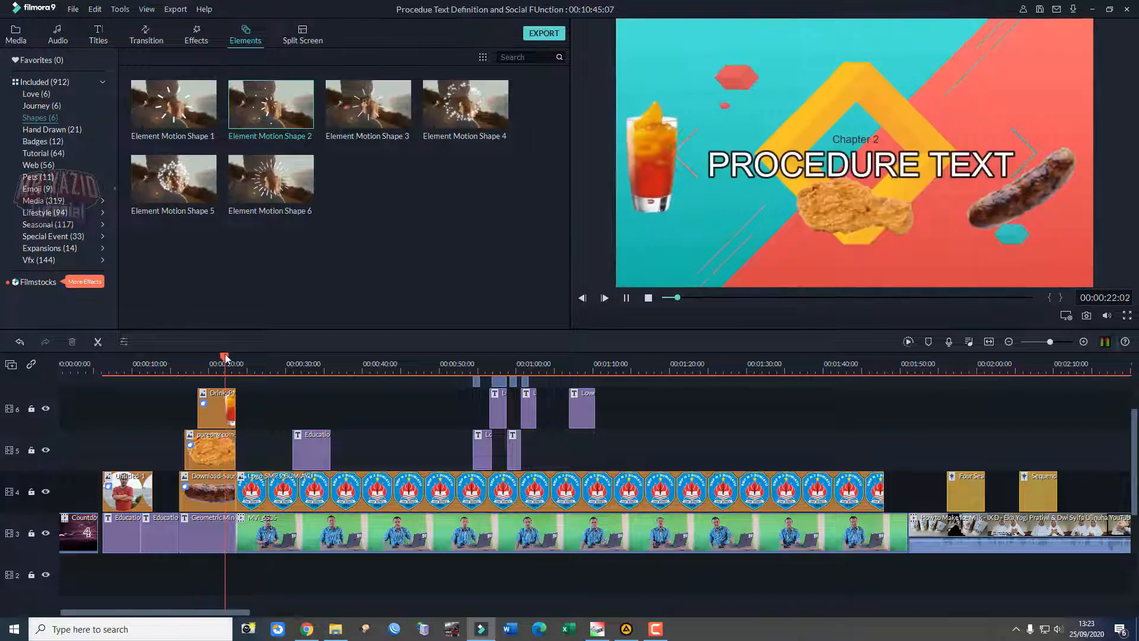
key("space")
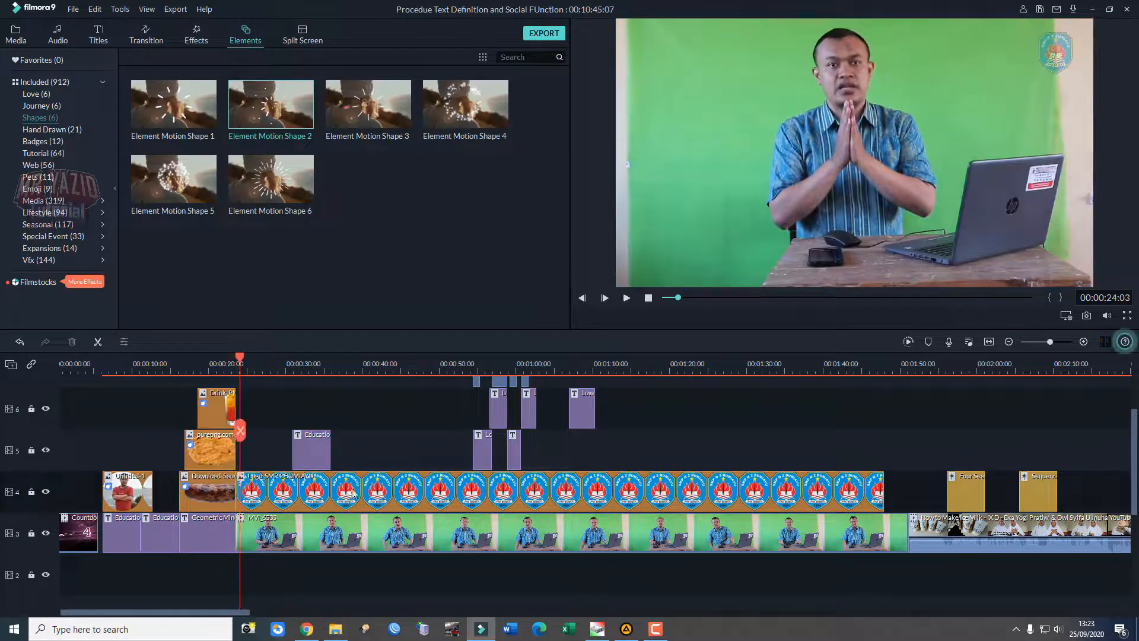
Examine the available transitions in the Basic, 3D, Speed Blur, Warp, Lifestyle and Slideshow categories.
left_click(148, 40)
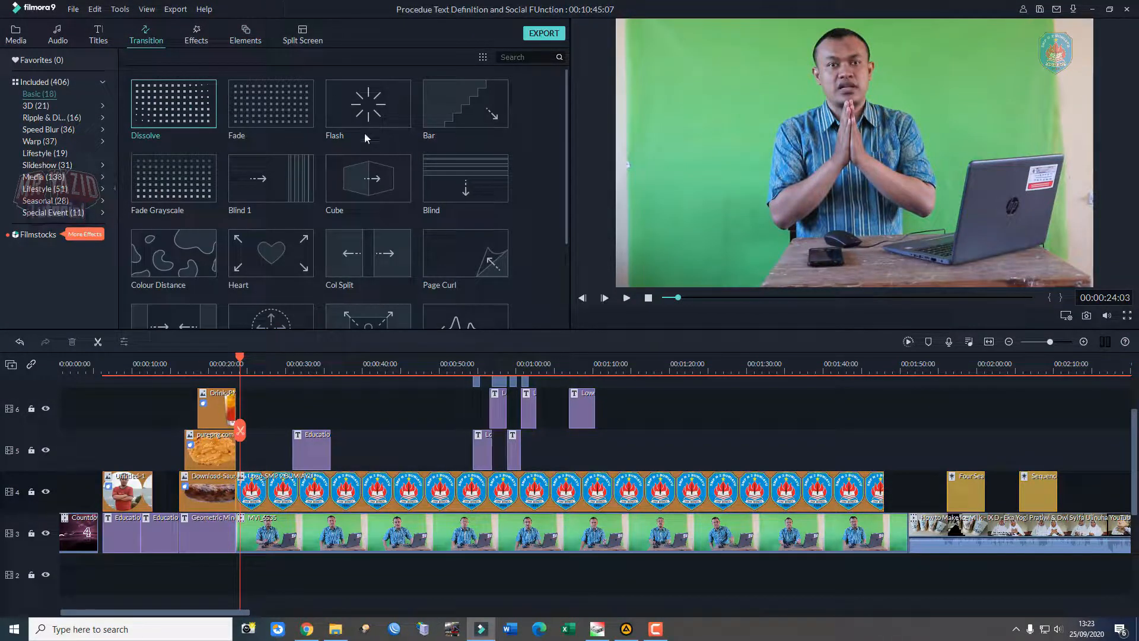
scroll(321, 153, "down", 3)
scroll(321, 180, "up", 3)
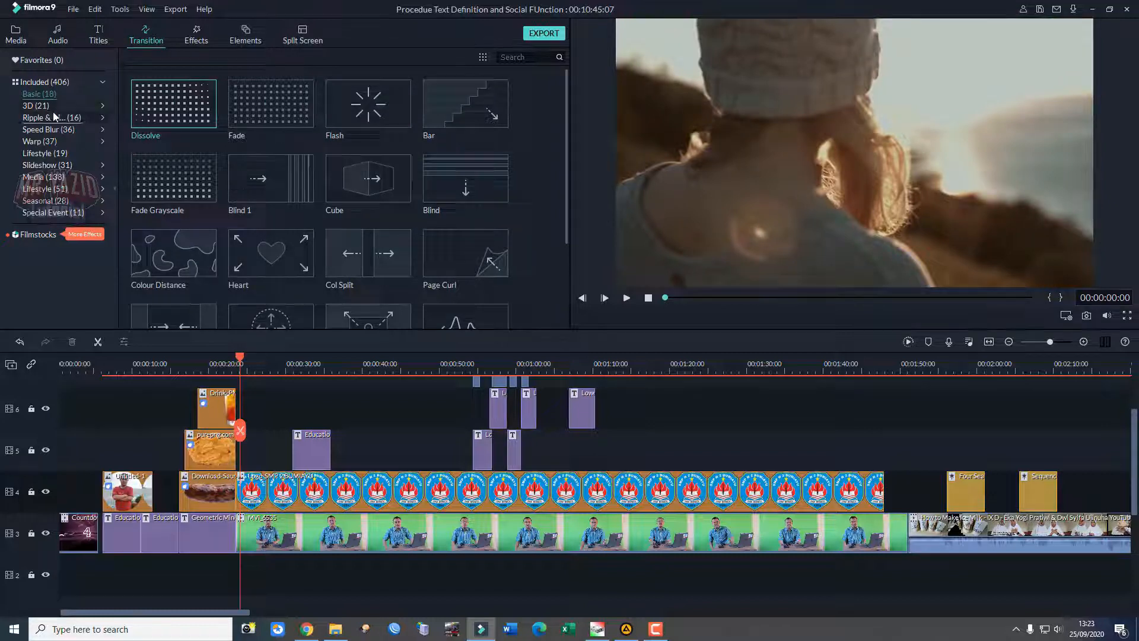
left_click(37, 106)
left_click(41, 129)
left_click(41, 141)
left_click(44, 153)
left_click(49, 168)
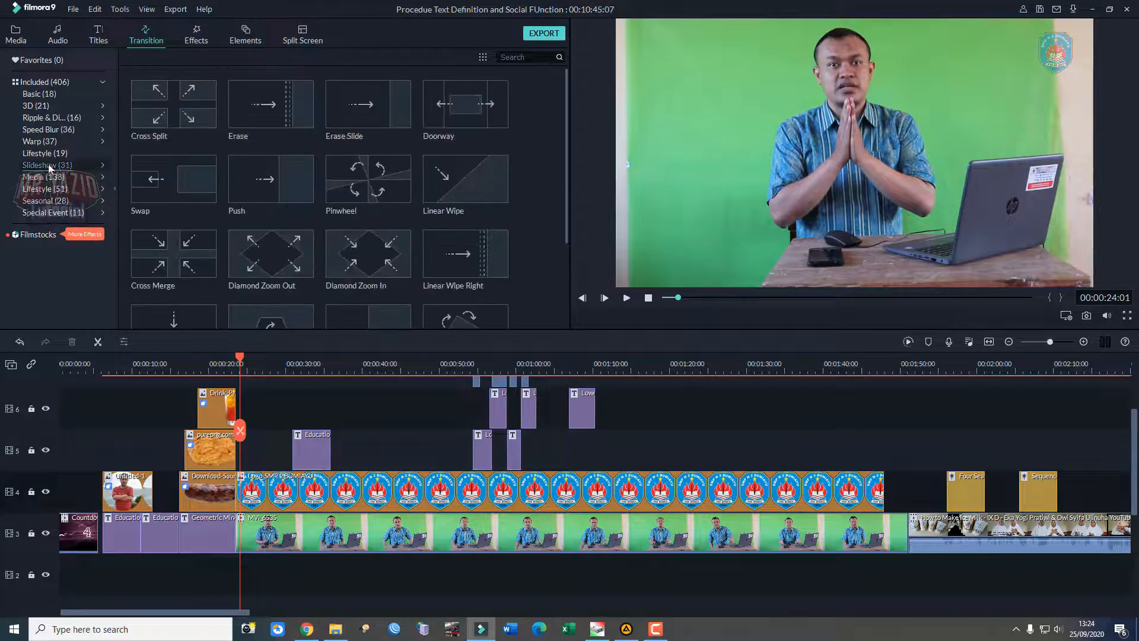
Examine the transition packs in the Media, second Lifestyle, Special Event and Seasonal categories.
left_click(48, 189)
scroll(382, 243, "down", 12)
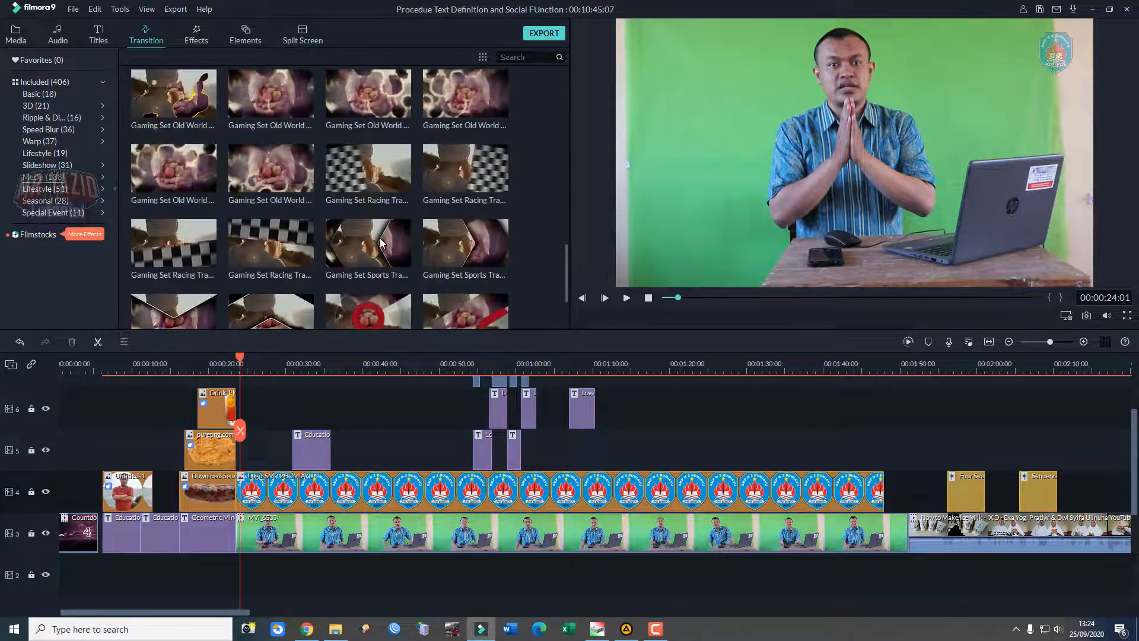
scroll(257, 216, "down", 3)
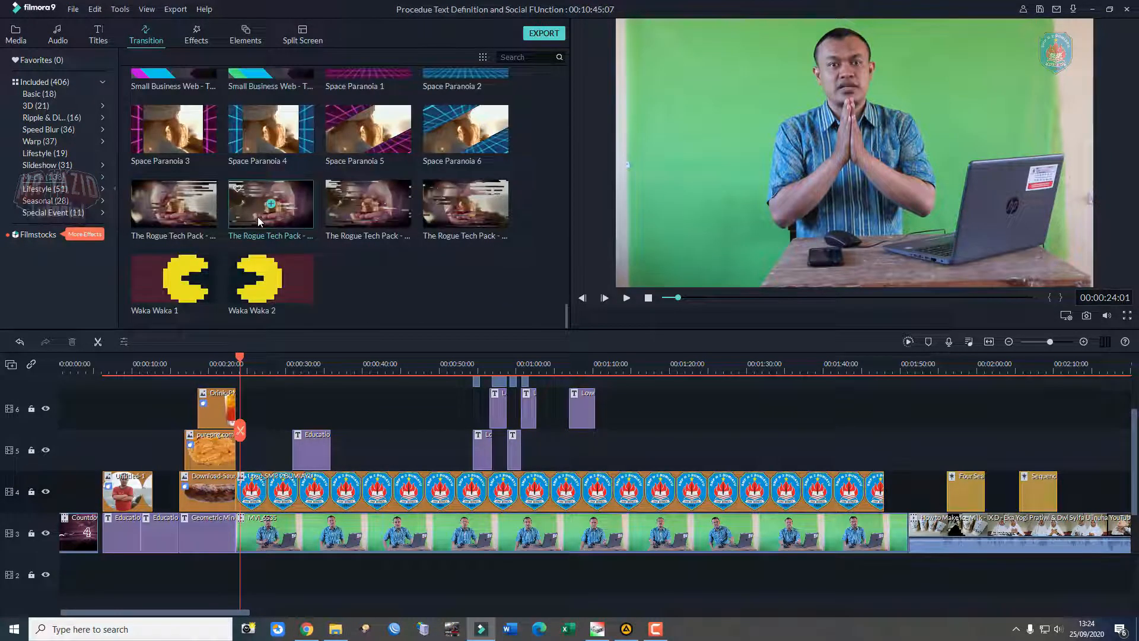
left_click(50, 188)
scroll(235, 250, "down", 5)
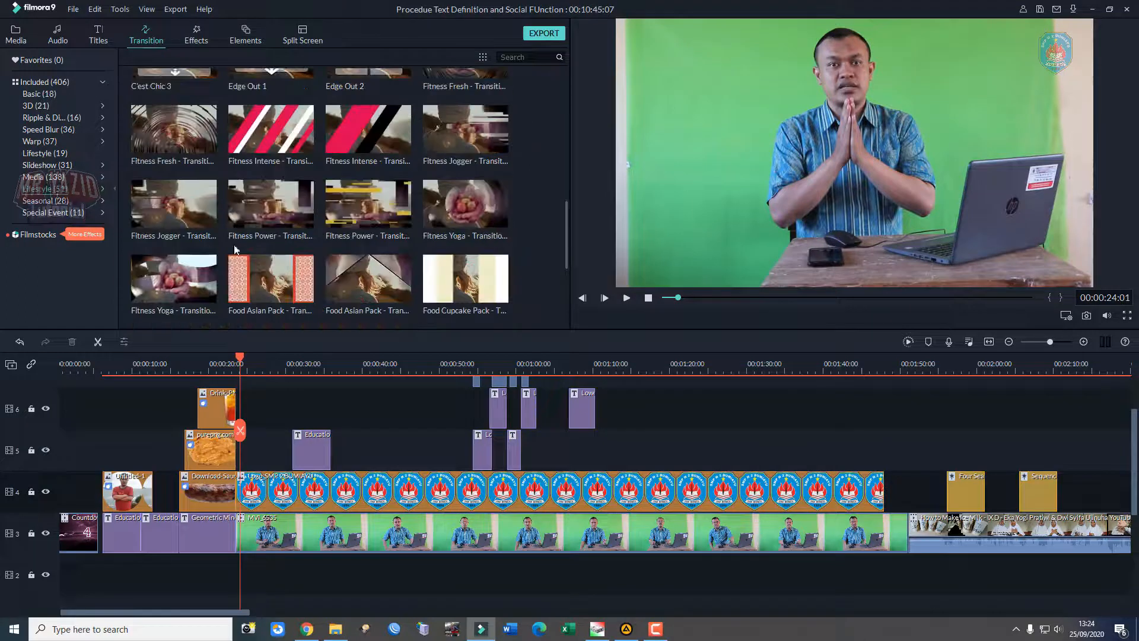
left_click(70, 211)
left_click(52, 200)
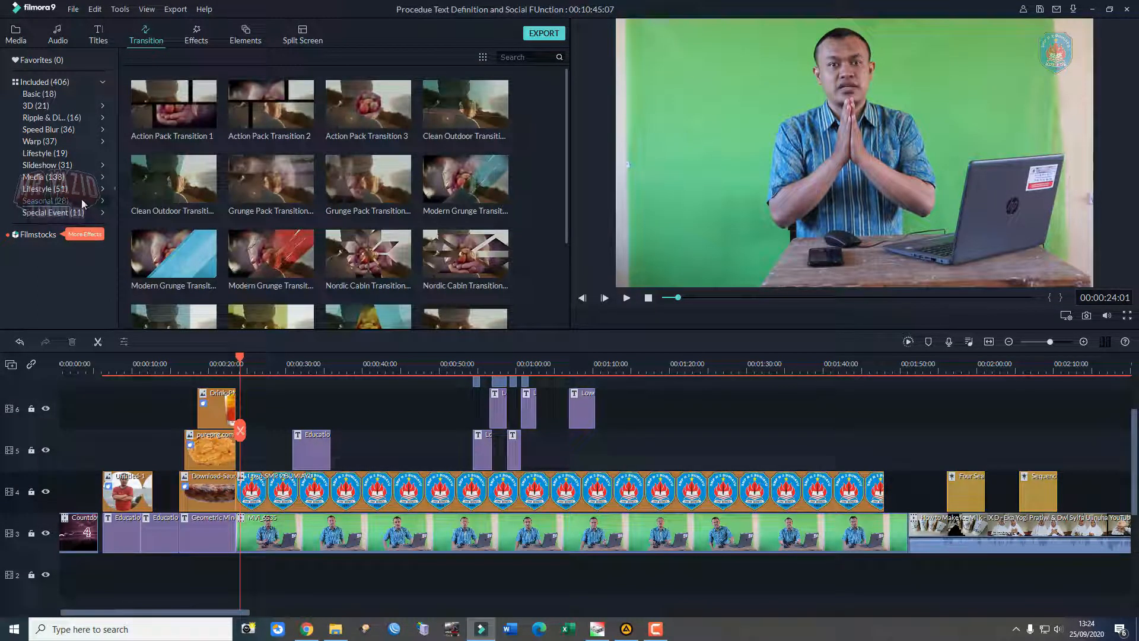
scroll(471, 241, "down", 5)
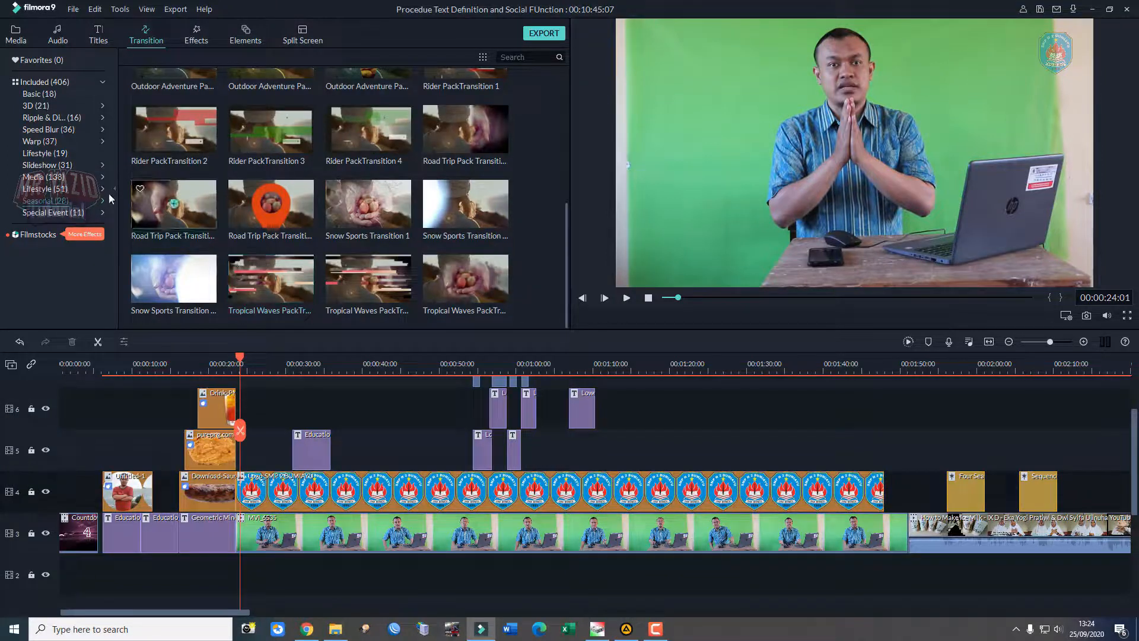
Add the Fade Grayscale transition at the cut from the title into the presenter clip on track 3 and play it back.
left_click(39, 94)
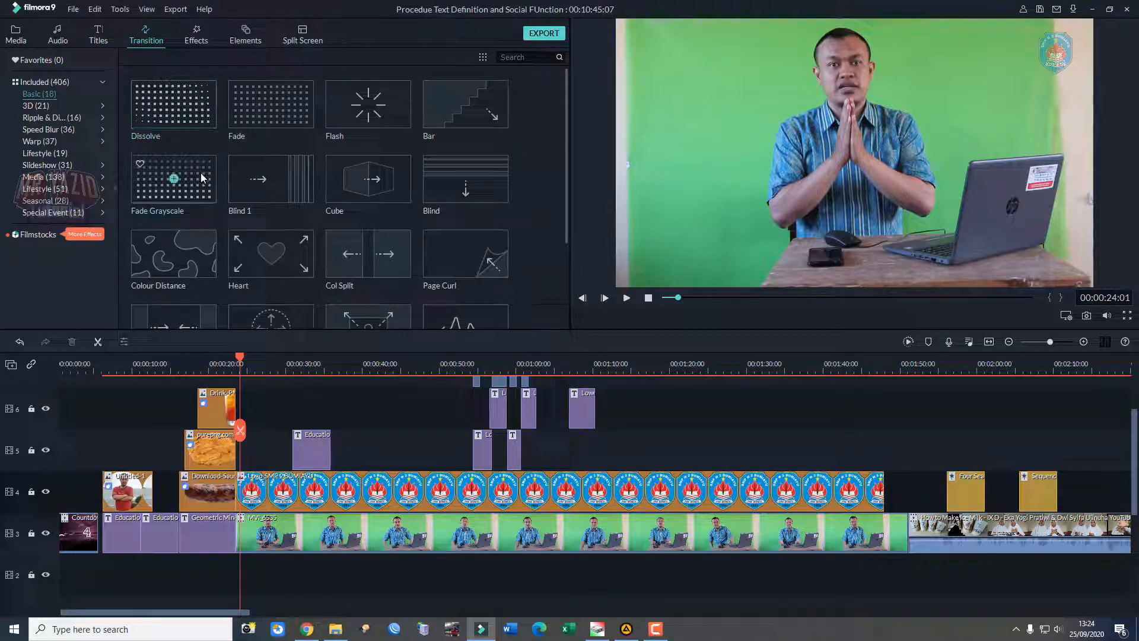
left_click_drag(200, 173, 244, 530)
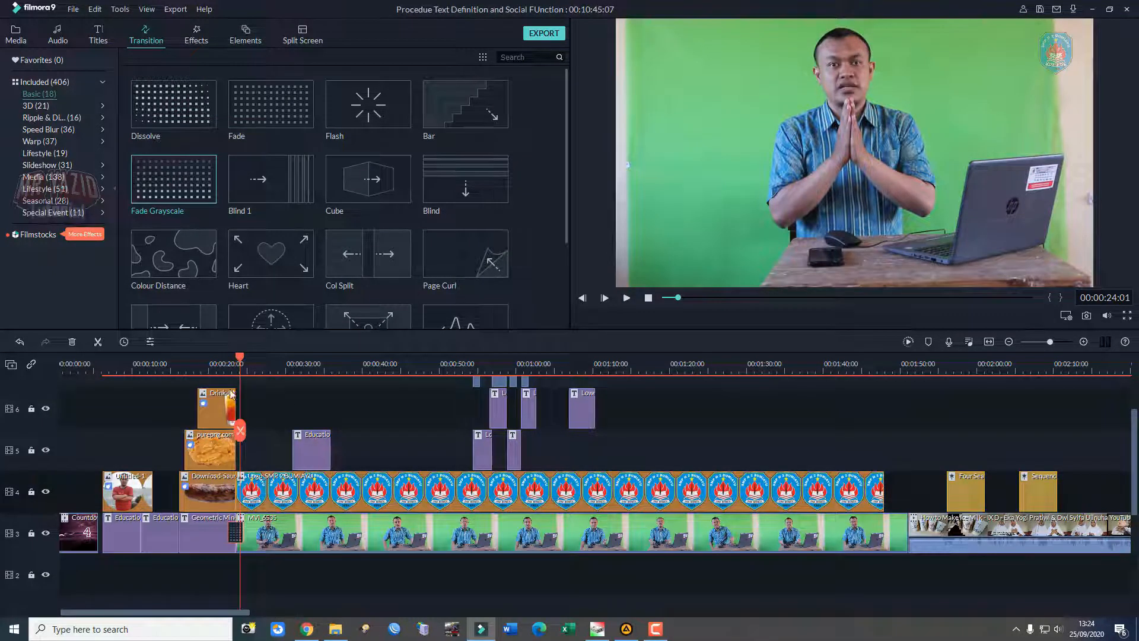
left_click_drag(240, 359, 216, 361)
key("space")
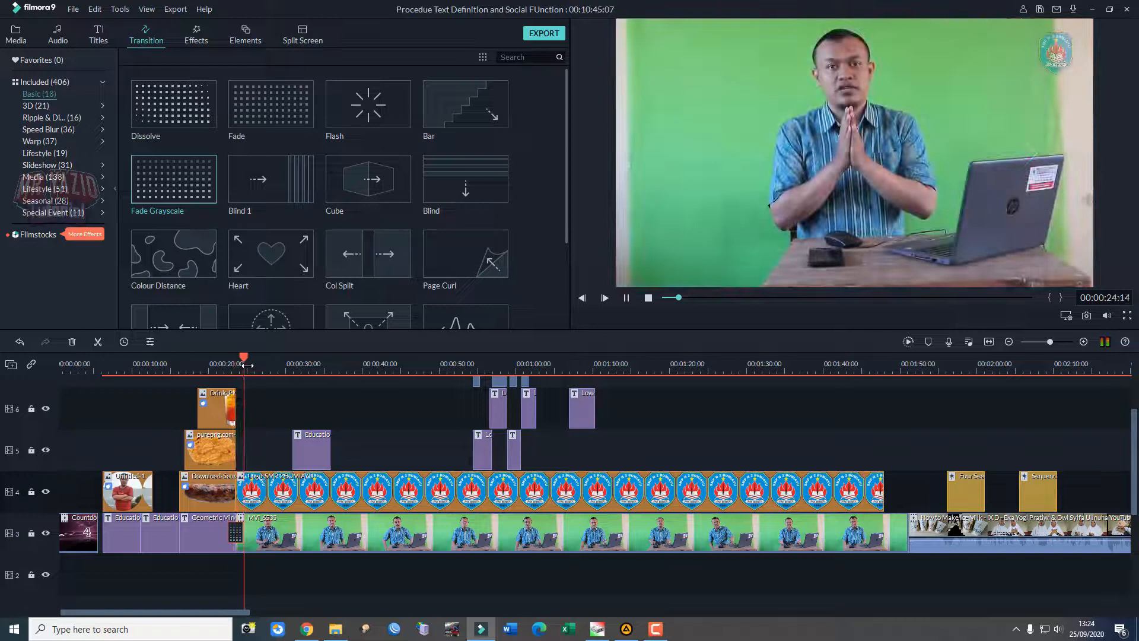
key("space")
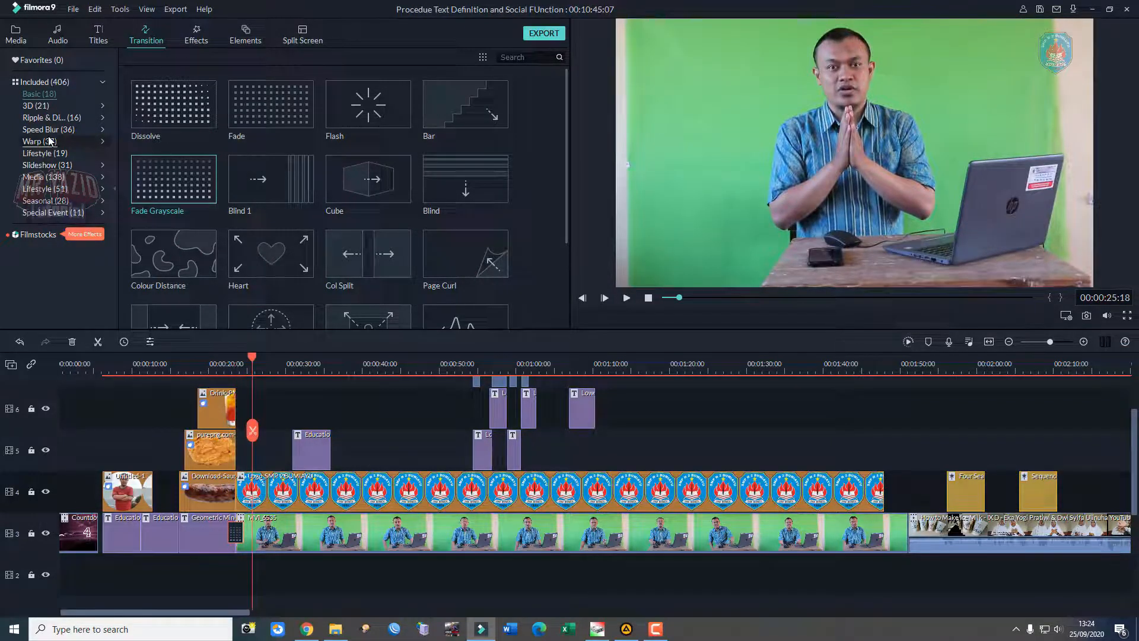
Preview Fuzzy Zoom 1 and Warp Zoom 5, apply Warp Zoom 5 at the cut from the presenter clip into the ice milk video, and play it back.
left_click(51, 141)
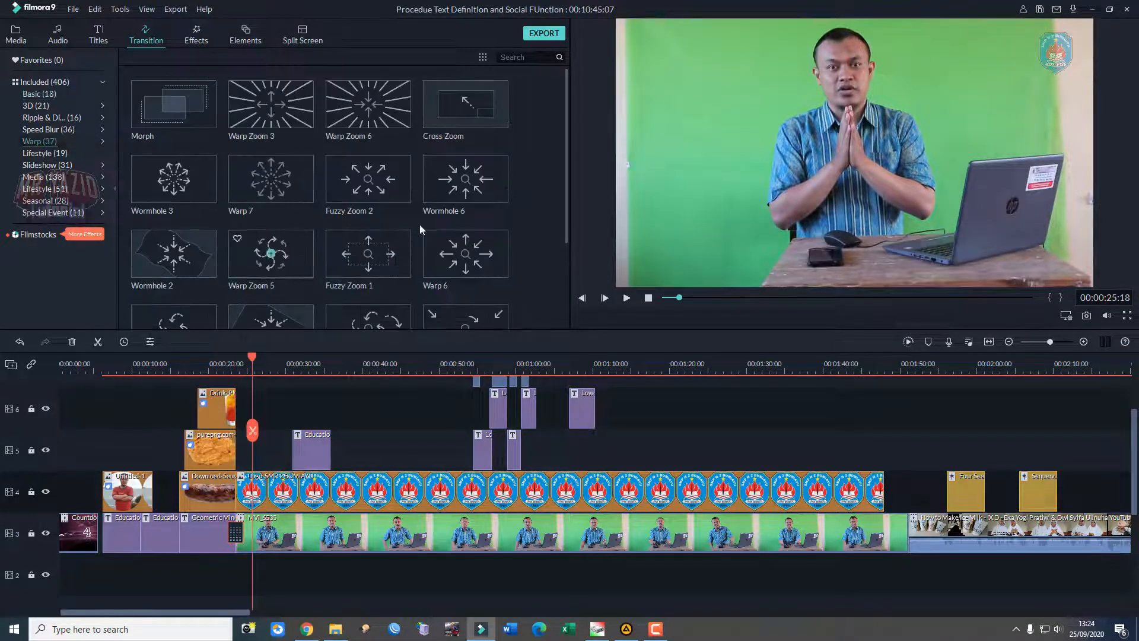
scroll(443, 222, "down", 4)
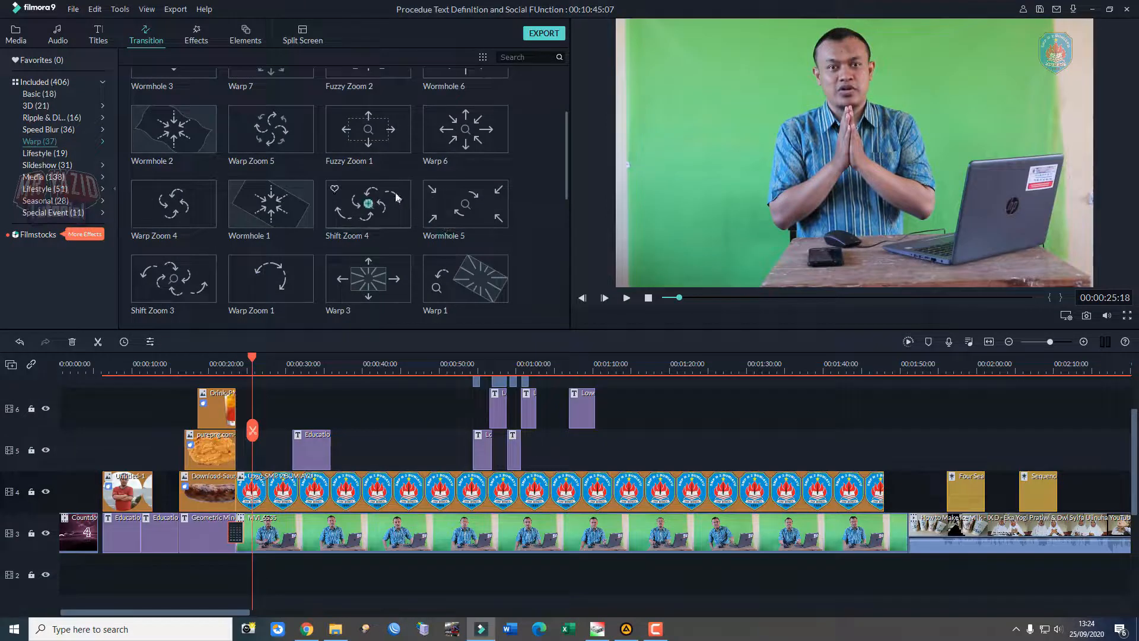
left_click(391, 142)
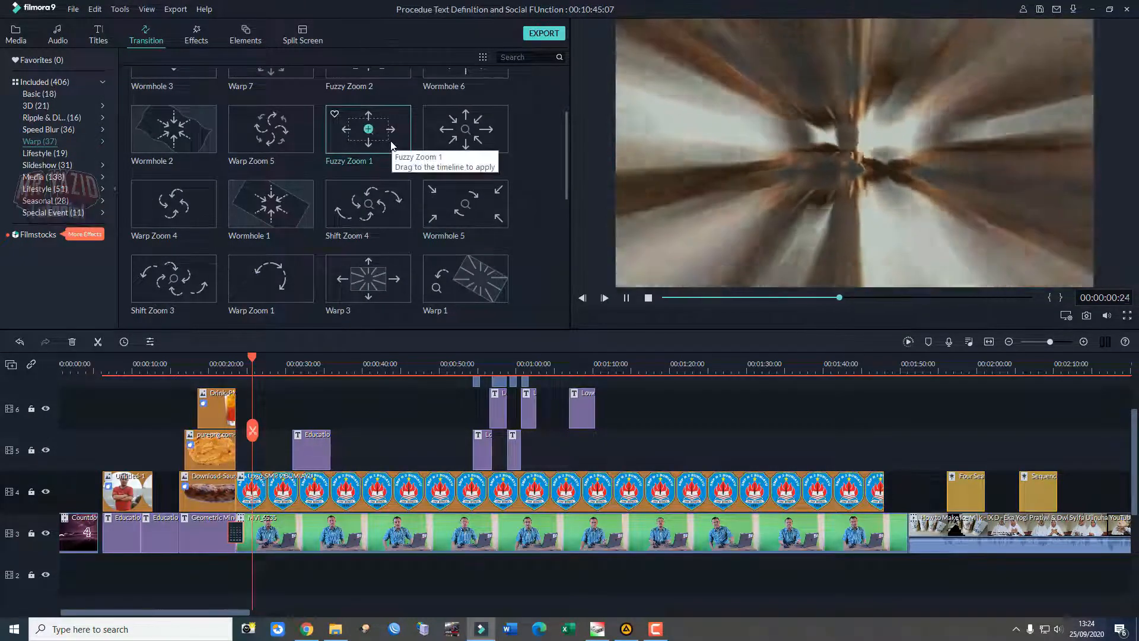
left_click(295, 137)
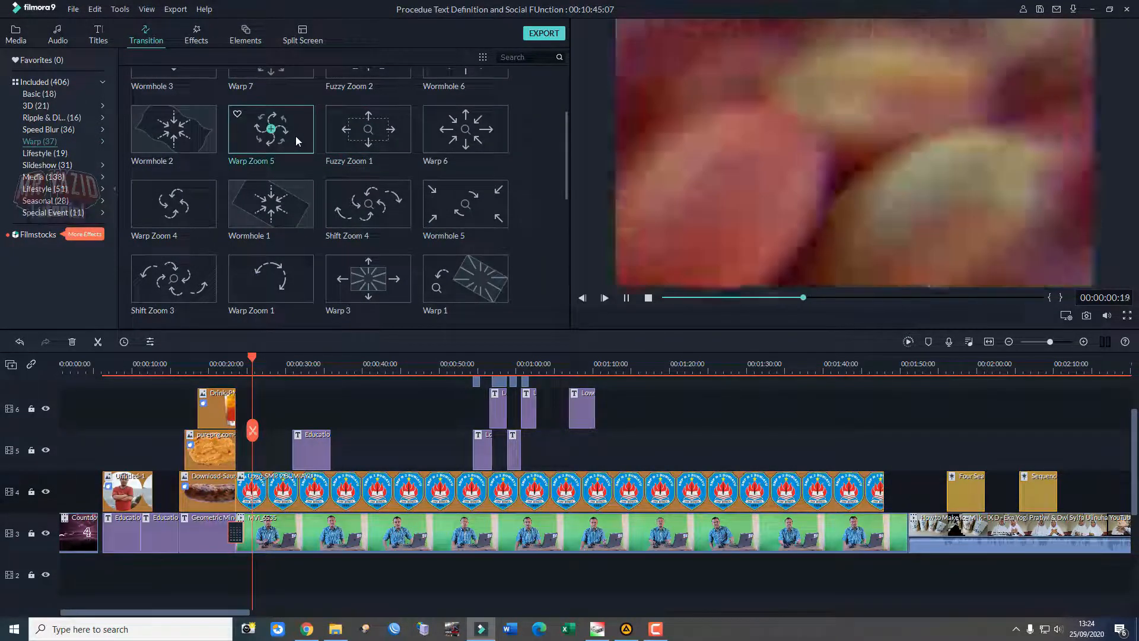
left_click_drag(297, 133, 909, 541)
left_click(890, 361)
key("space")
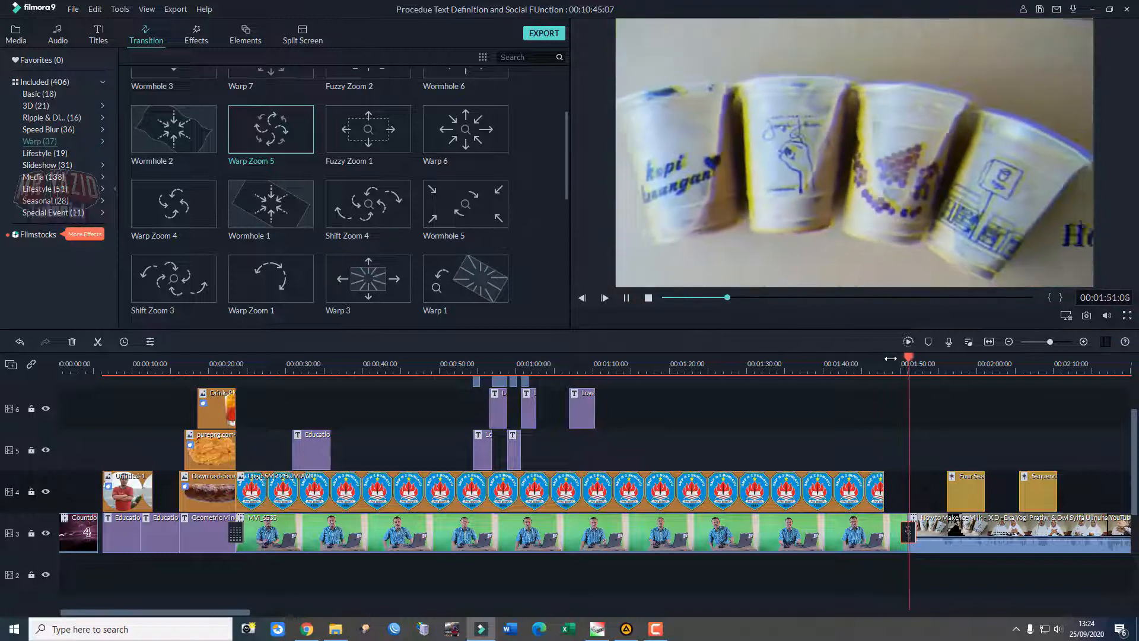
left_click_drag(973, 371, 714, 372)
key("space")
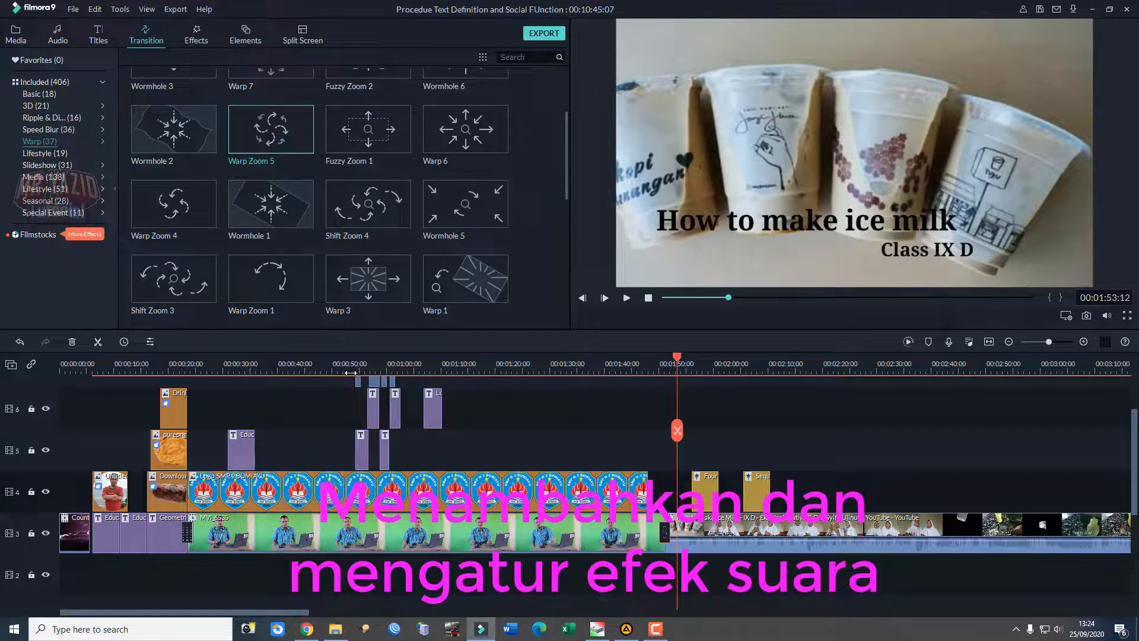
Lengthen the Warp Zoom 5 transition before the ice milk video on track 3 and play back the longer version.
scroll(652, 483, "up", 3)
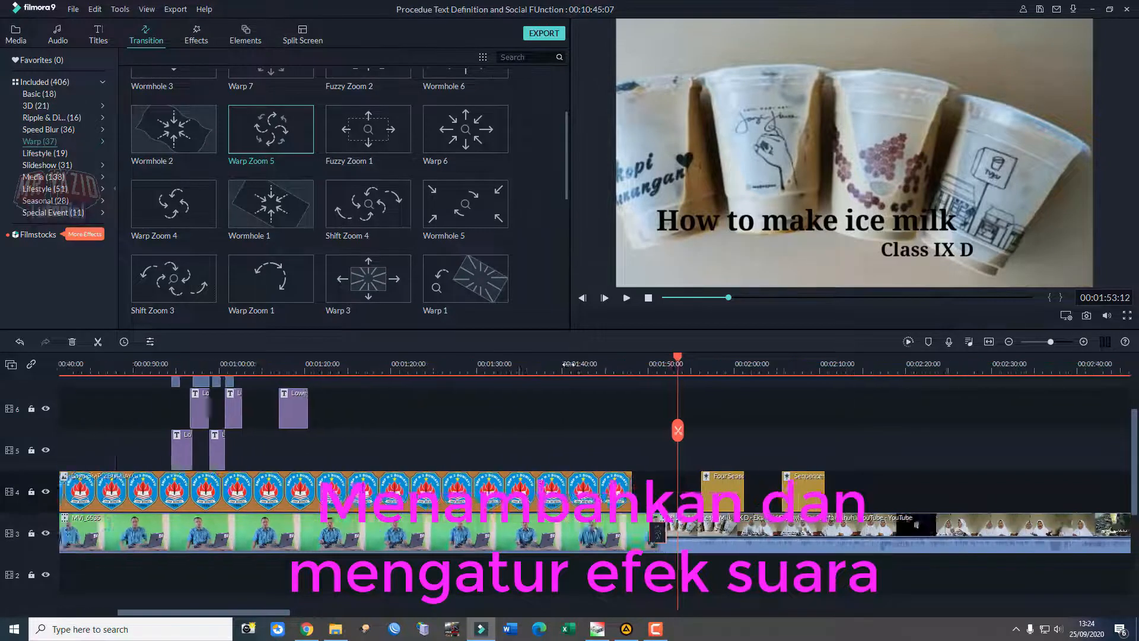
left_click(637, 532)
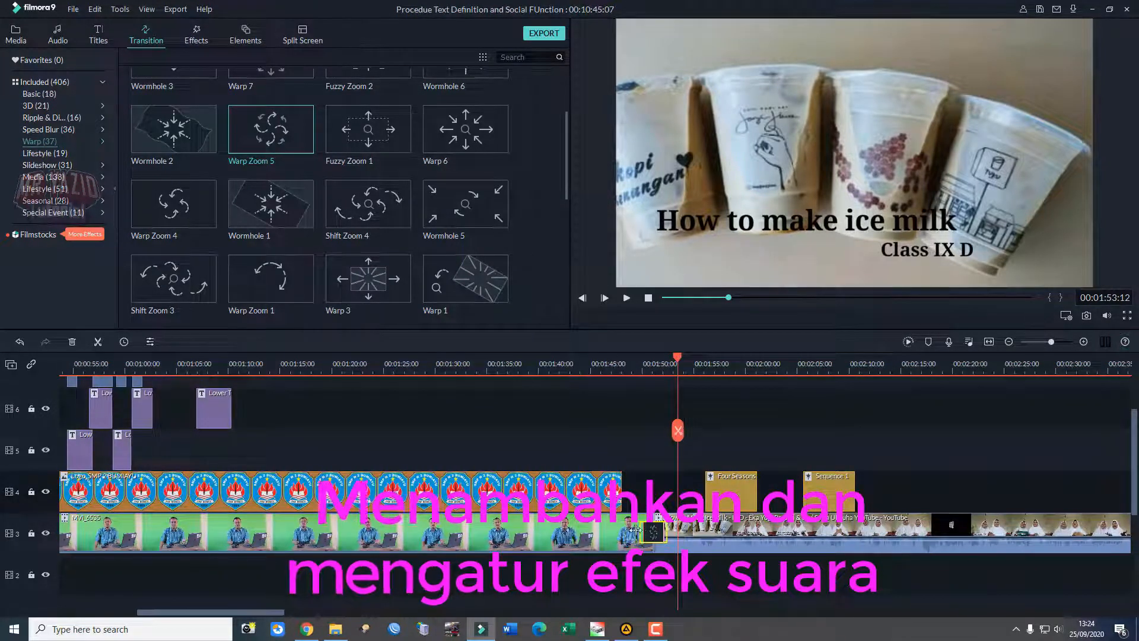
left_click(619, 369)
key("space")
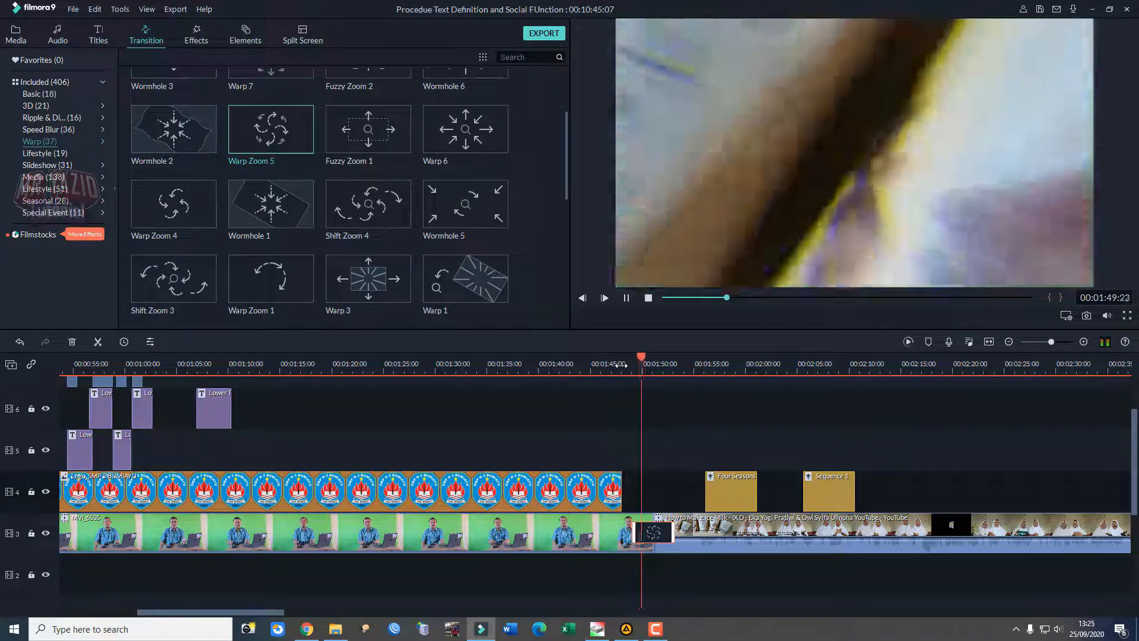
key("space")
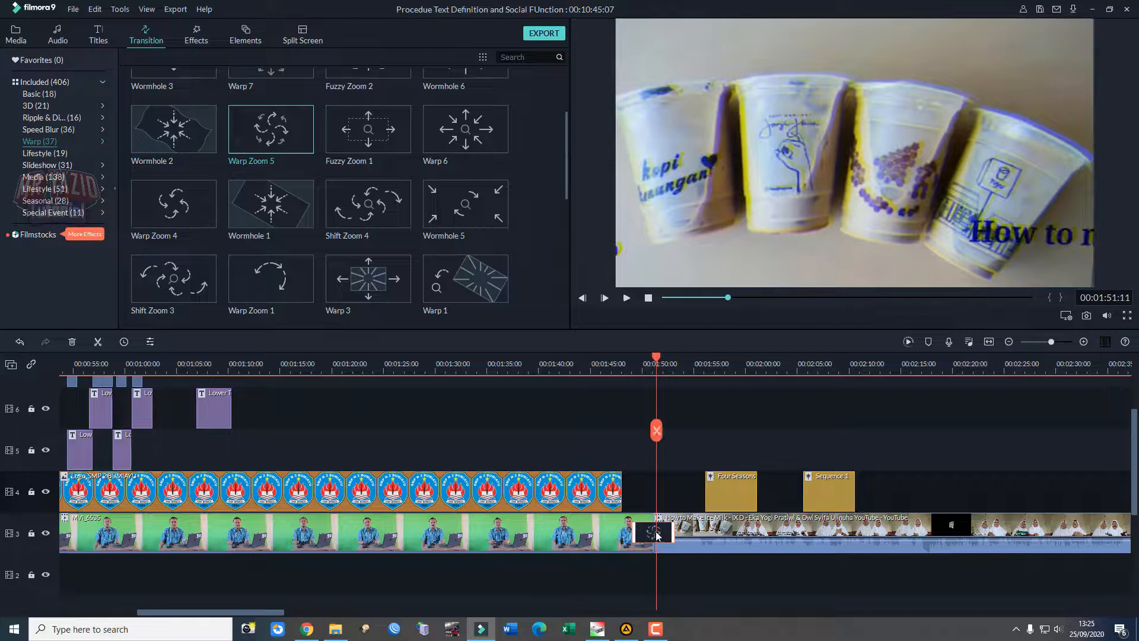
Open the project's media library and play back the start of the "Text??" title and its burst at about 54 seconds.
left_click_drag(647, 361, 102, 363)
left_click(58, 37)
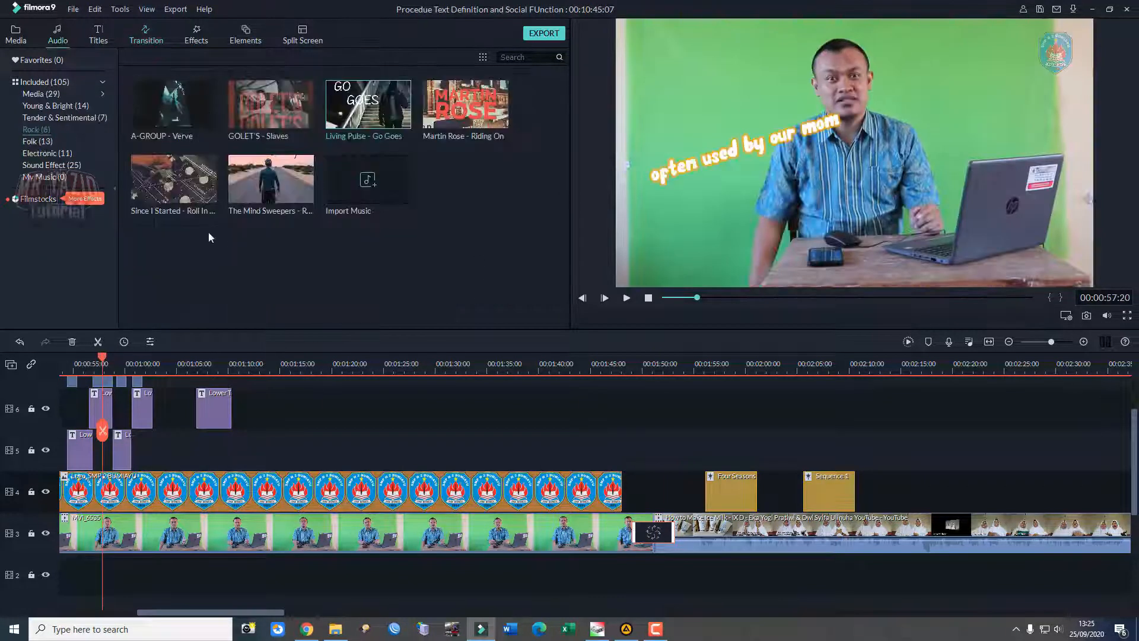
left_click(22, 35)
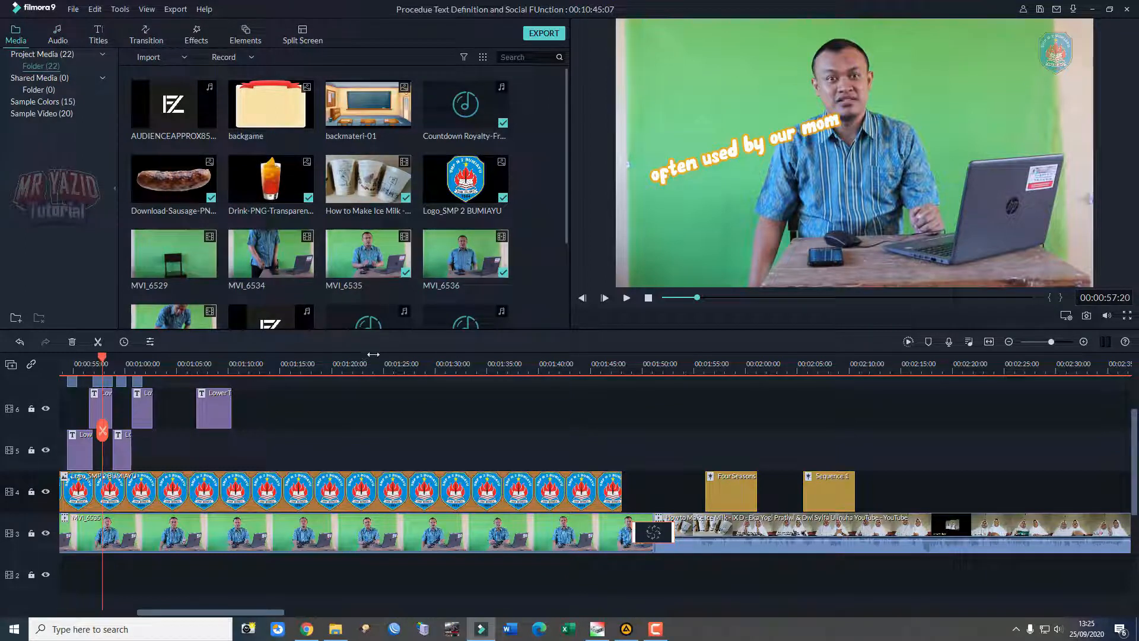
left_click_drag(282, 611, 249, 611)
scroll(340, 415, "up", 1)
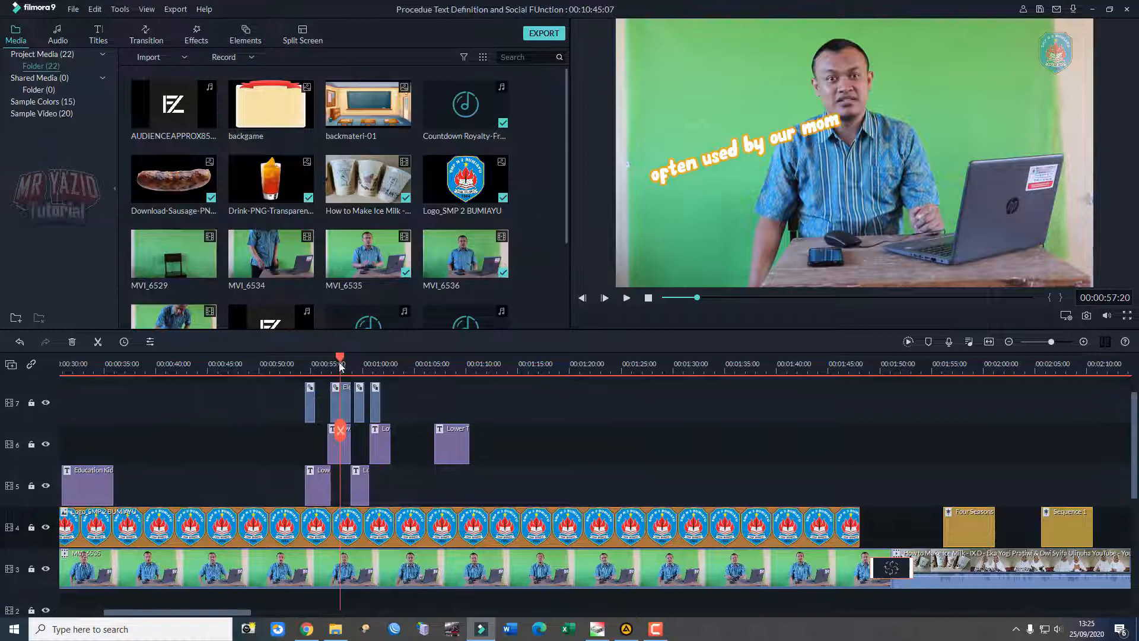
left_click(306, 364)
key("space")
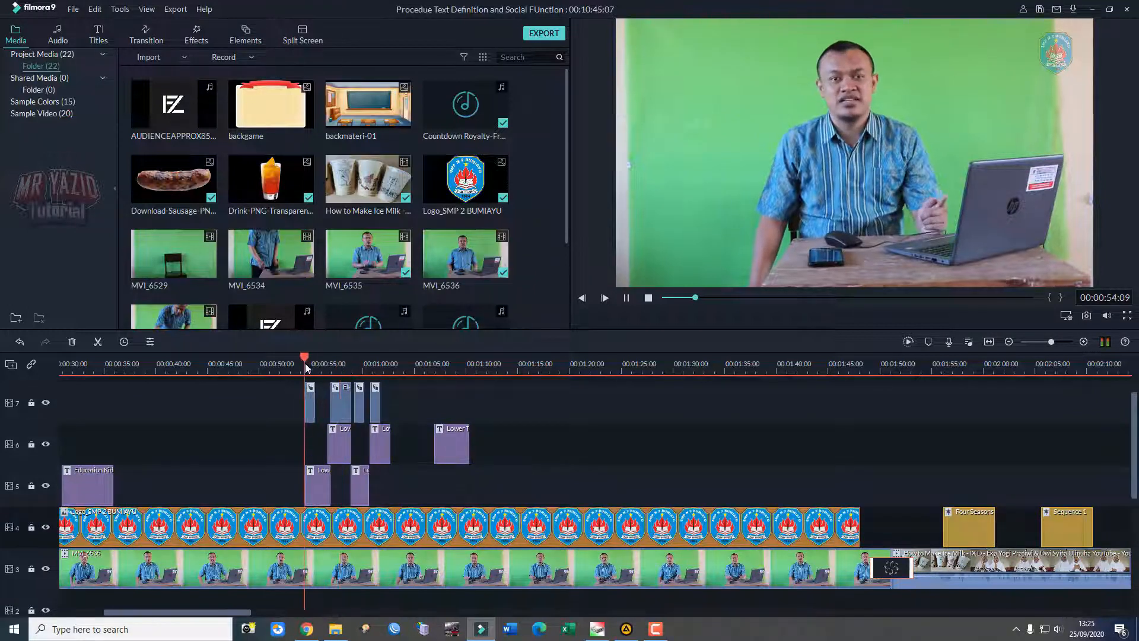
key("space")
Place the POP01 sound effect on audio track 3 near the start of the "Text??" title and play it back.
scroll(557, 235, "down", 3)
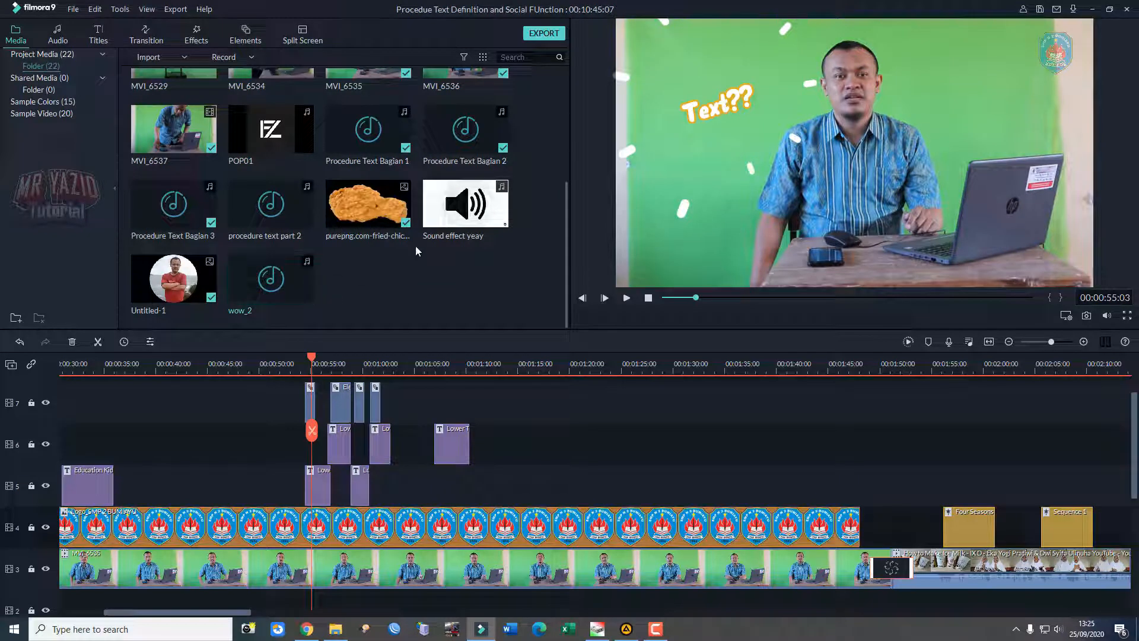
scroll(415, 243, "up", 3)
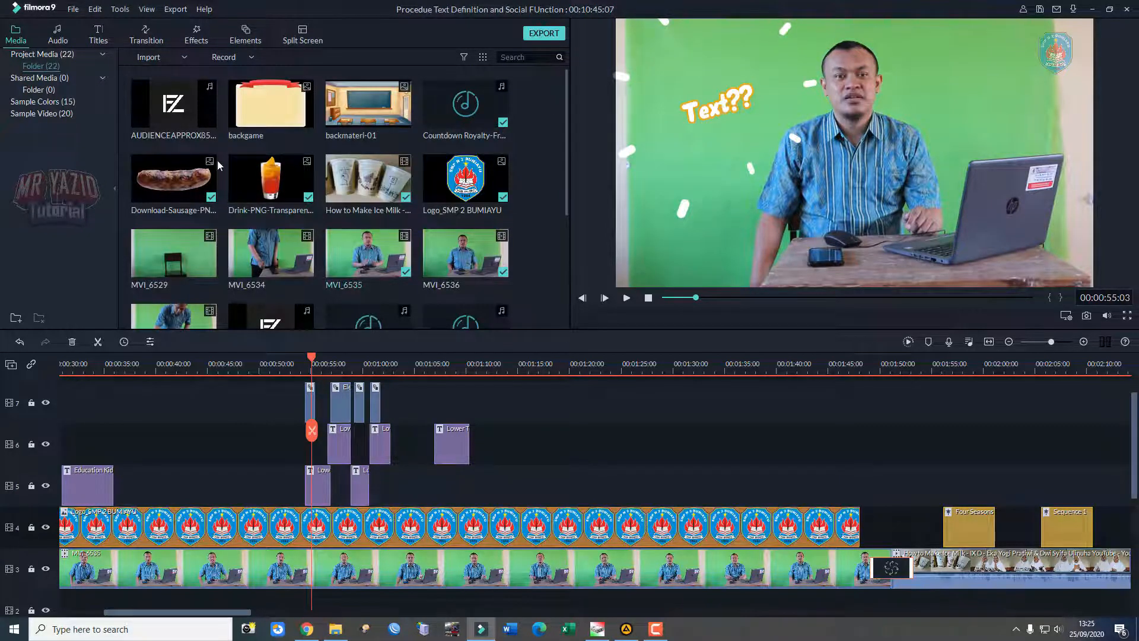
scroll(453, 269, "down", 5)
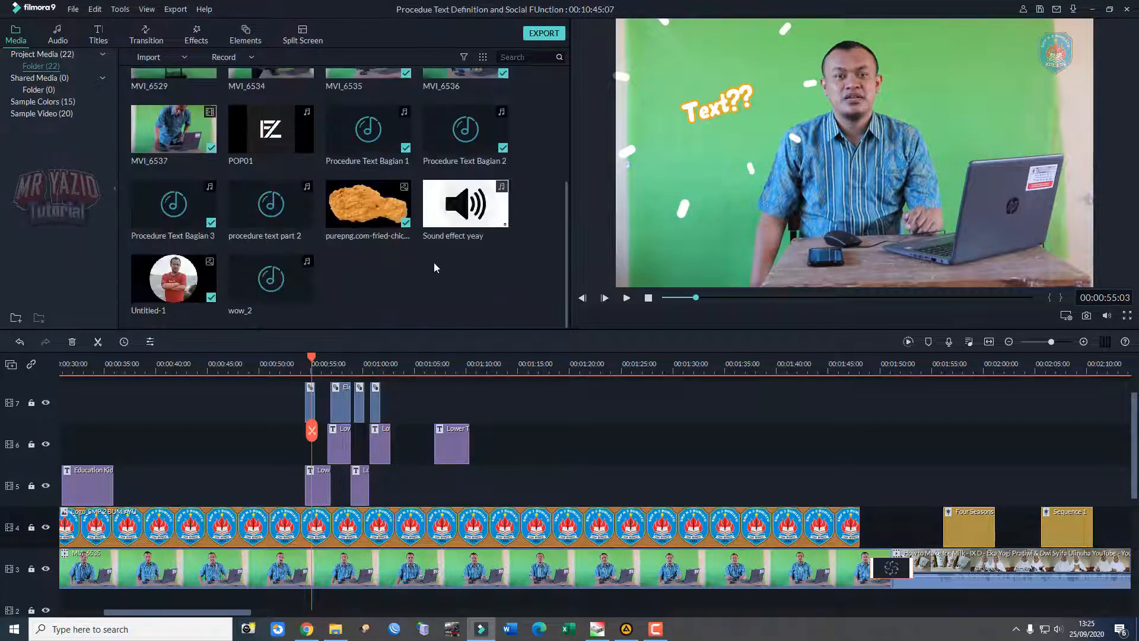
left_click(296, 143)
mouse_move(293, 136)
left_mouse_down()
mouse_move(333, 496)
mouse_move(318, 596)
mouse_move(303, 592)
left_mouse_up()
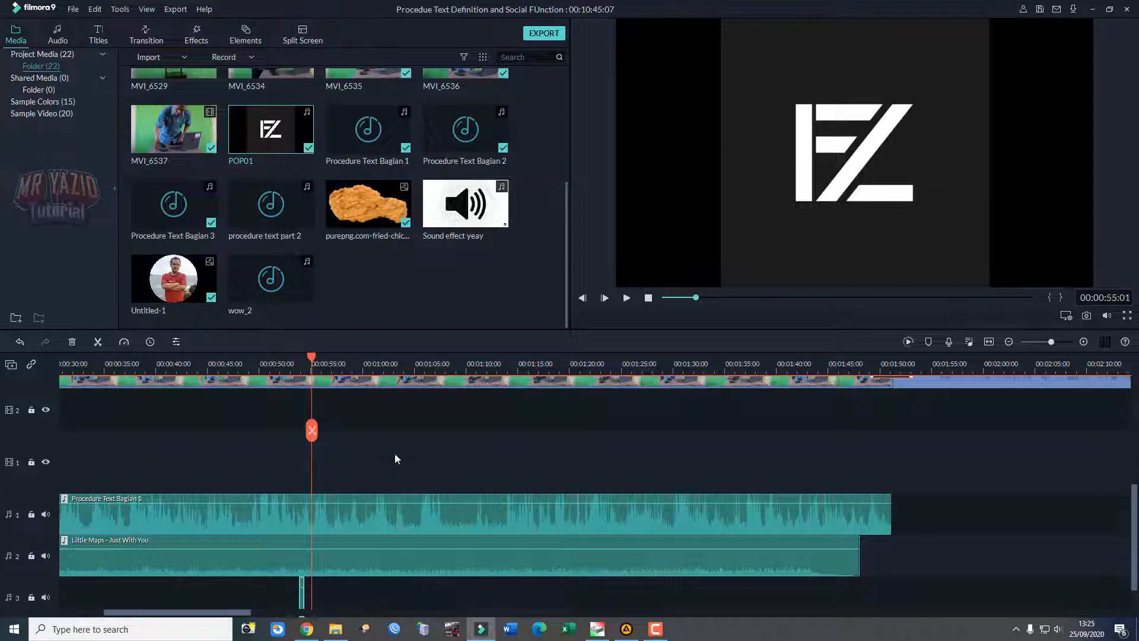
scroll(403, 425, "up", 5)
scroll(402, 418, "up", 2)
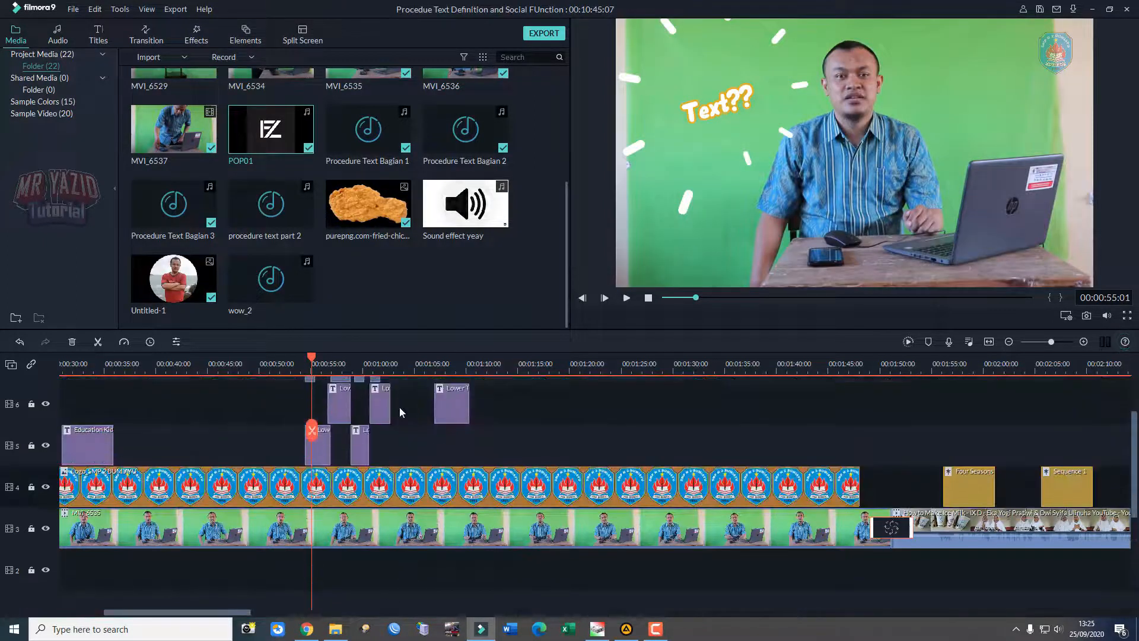
key("space")
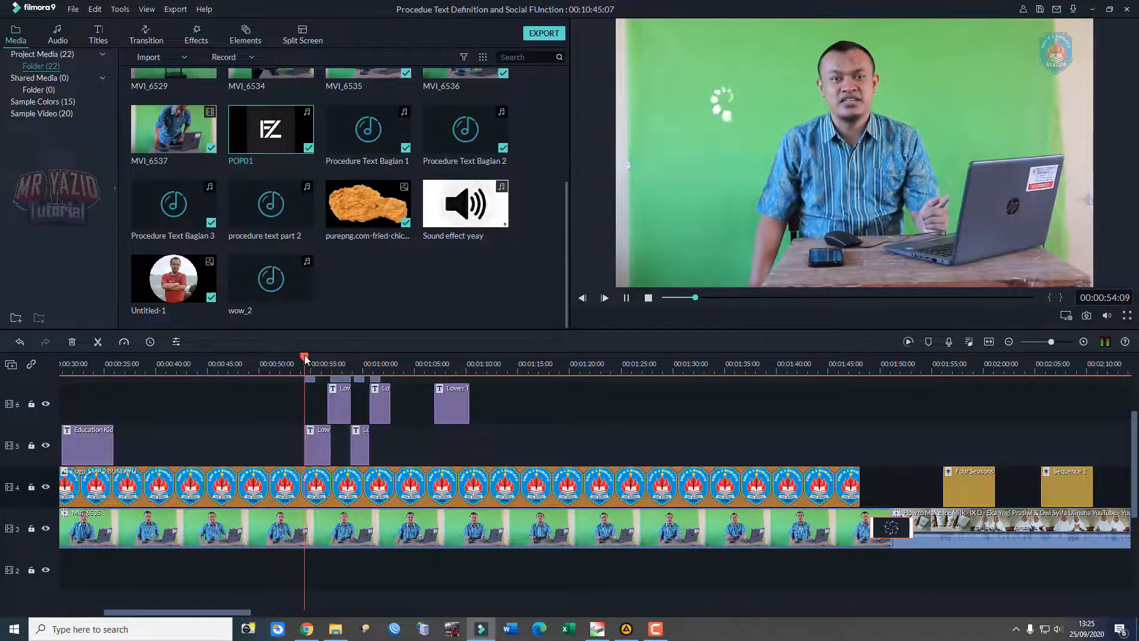
key("space")
Check the timing of the POP01 sound effect against the "Text??" title and burst by playing that section closely.
scroll(430, 397, "down", 7)
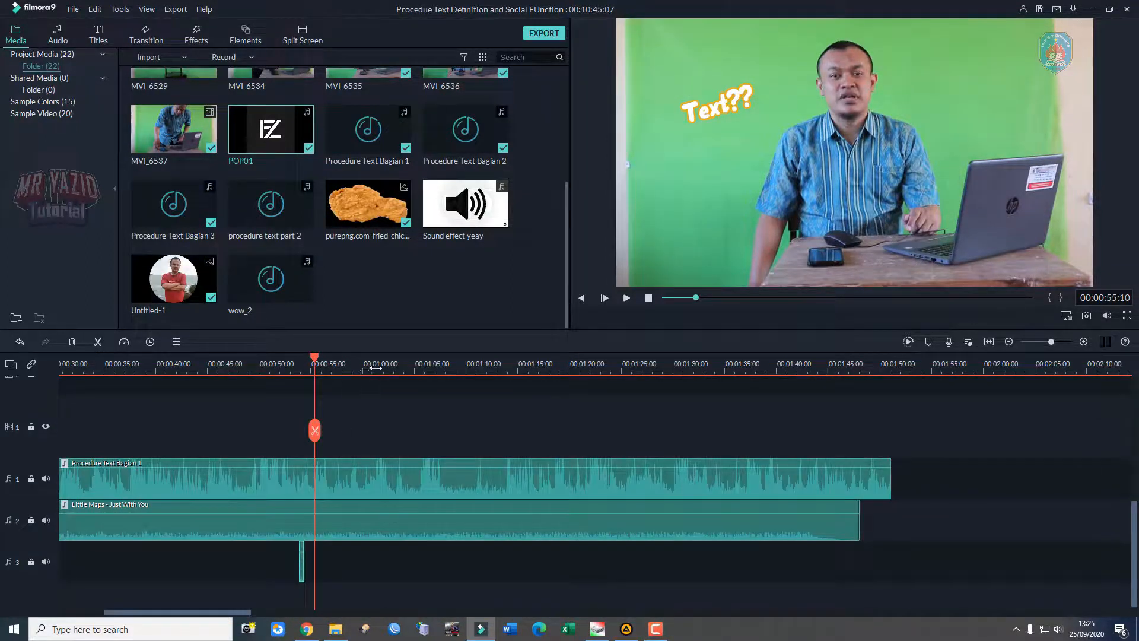
scroll(647, 410, "up", 3)
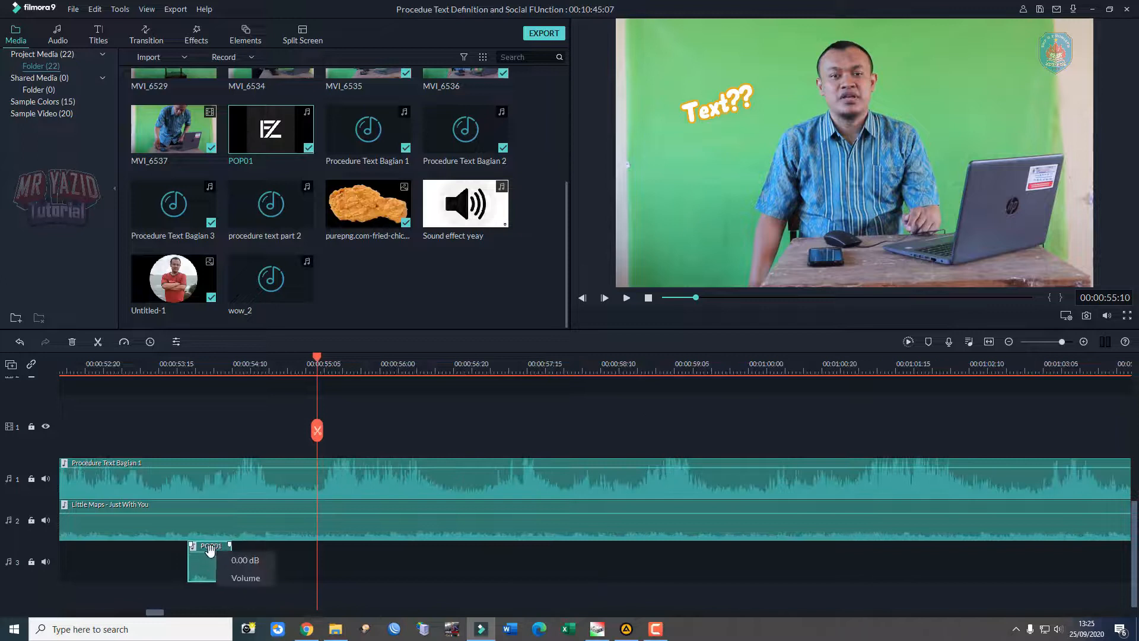
left_click_drag(317, 359, 184, 372)
key("space")
key("space")
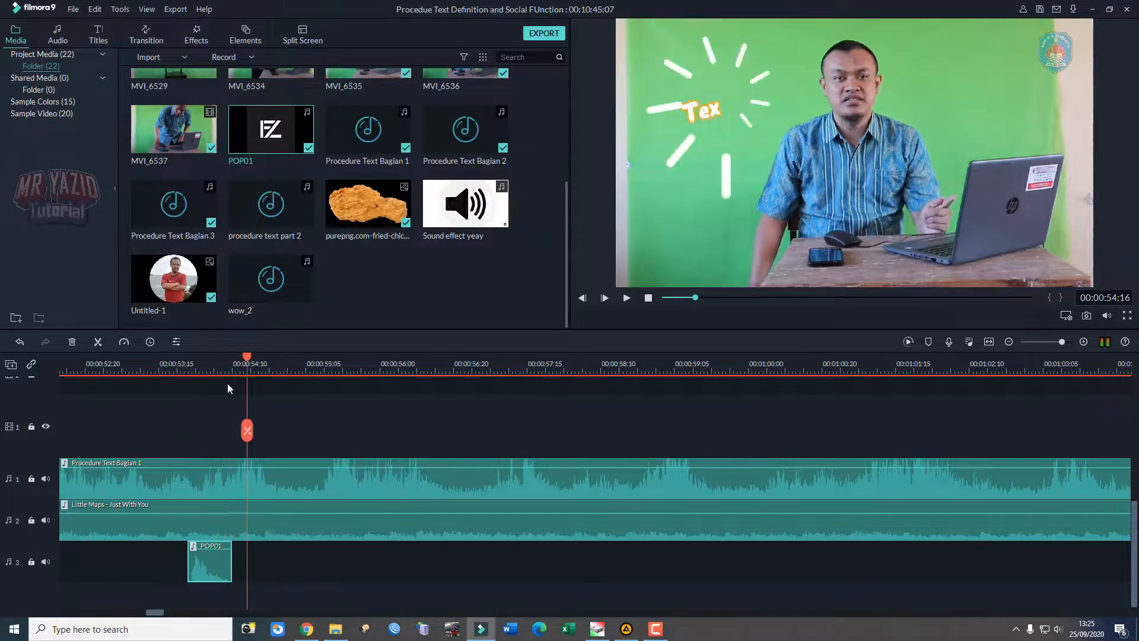
Try the POP01 sound effect slightly later on audio track 3, return it to its earlier start, and compare both positions in playback.
left_click_drag(220, 572, 238, 573)
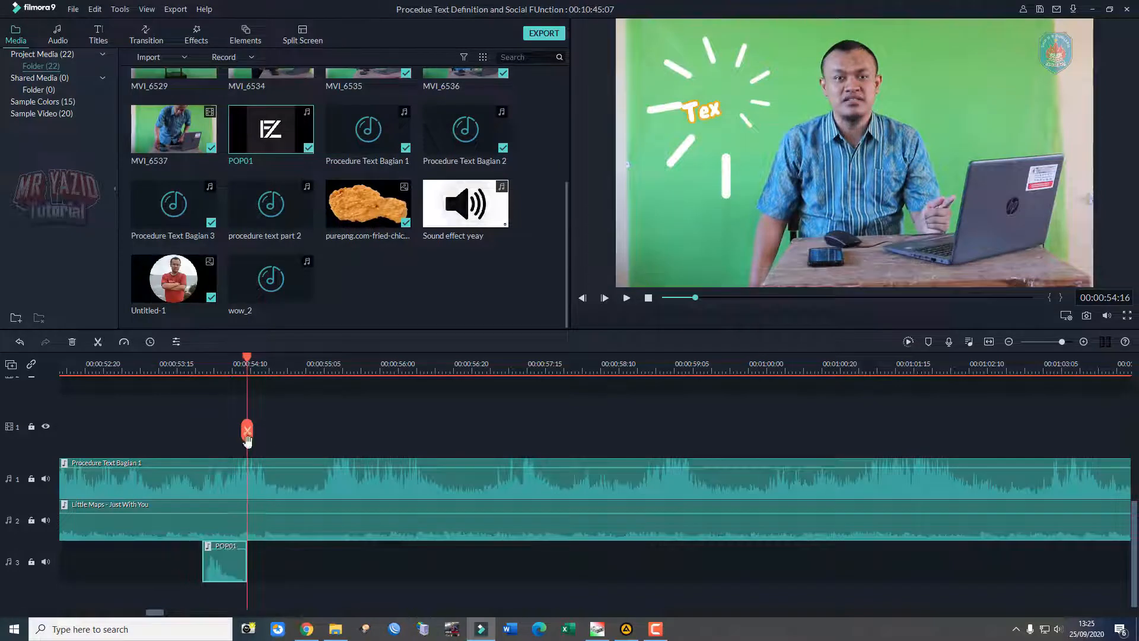
left_click_drag(247, 358, 196, 362)
key("space")
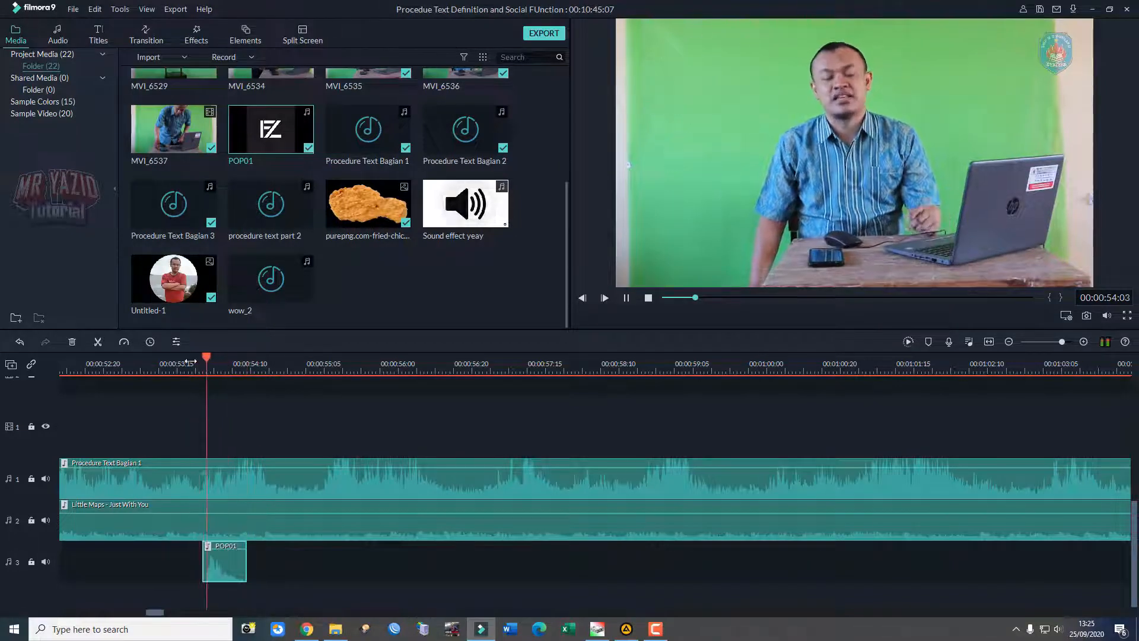
key("space")
left_click_drag(227, 561, 214, 560)
left_click(178, 363)
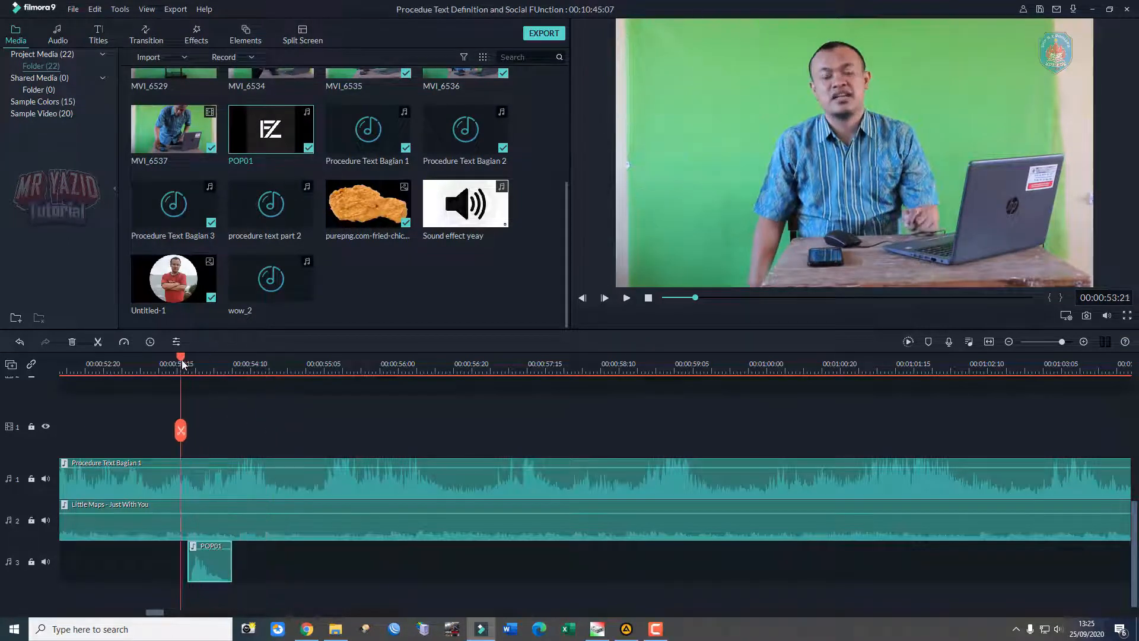
key("space")
key("space")
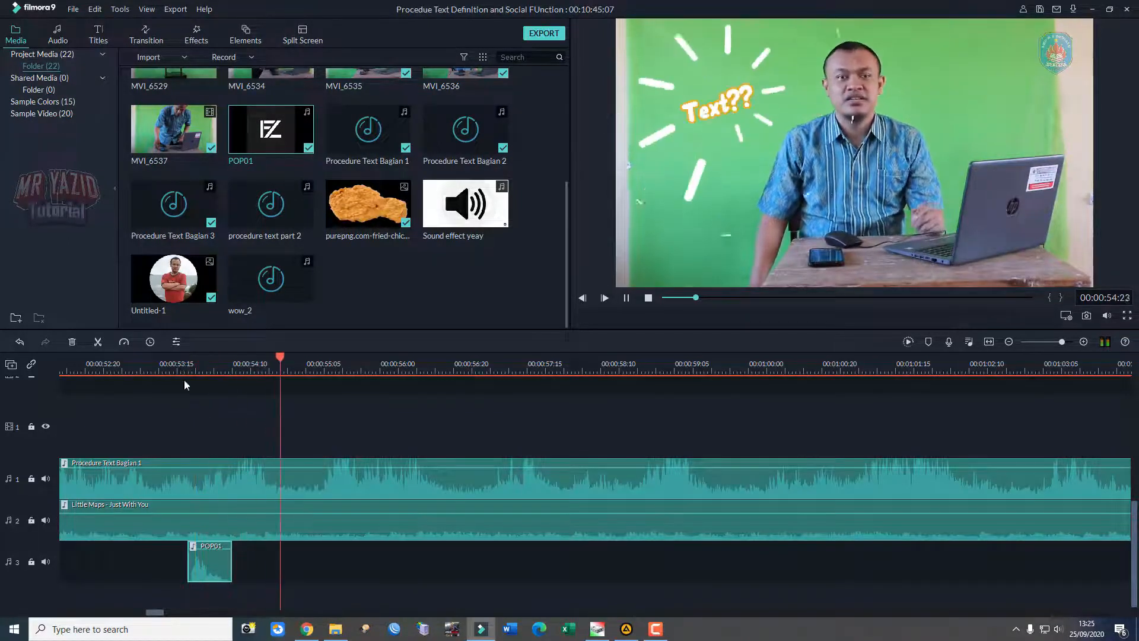
Shift the POP01 sound effect later on audio track 3 to start at about 00:00:54:03 and play it back.
left_click_drag(212, 560, 230, 561)
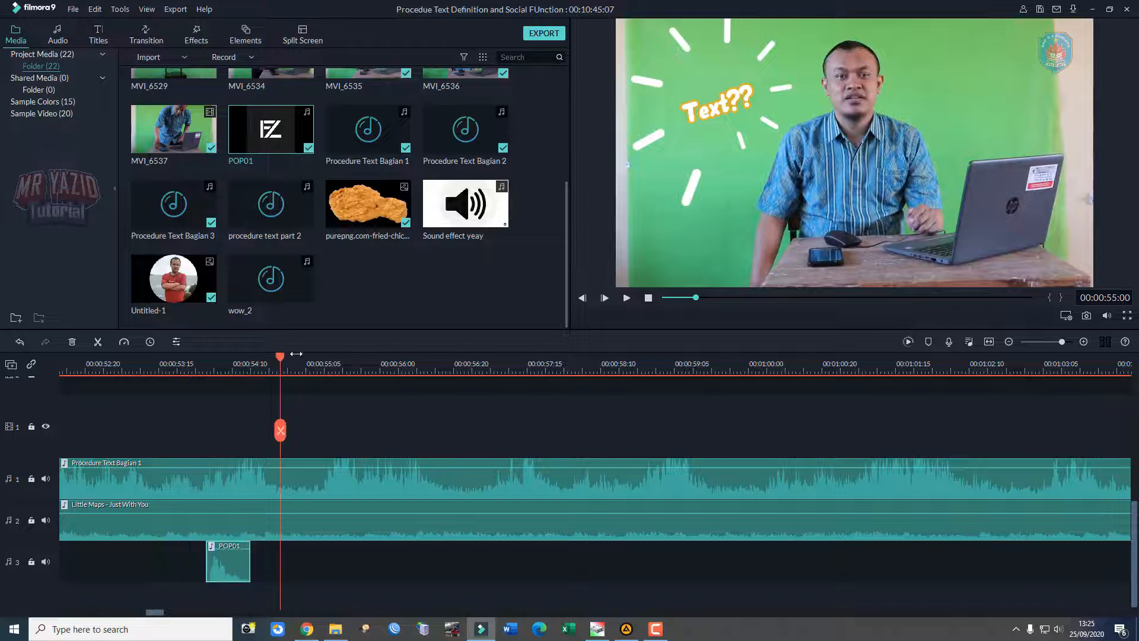
left_click_drag(280, 363, 208, 373)
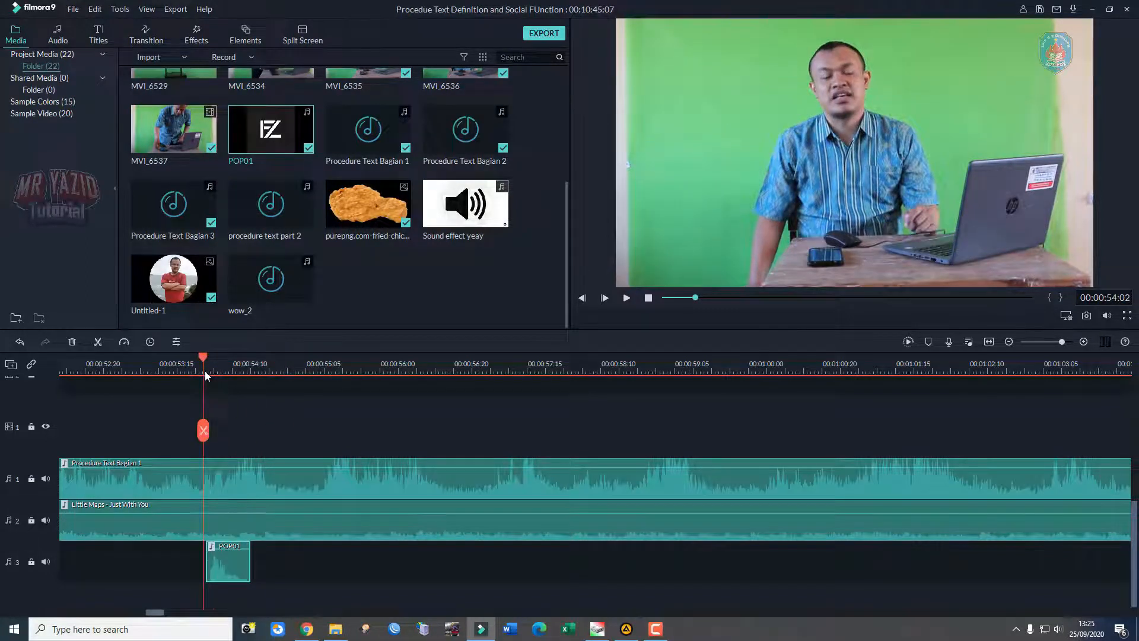
key("space")
key("space")
Shift the POP01 sound effect a few frames further to match the "Text??" burst and replay that section.
left_click_drag(428, 366, 530, 365)
left_click_drag(208, 570, 227, 569)
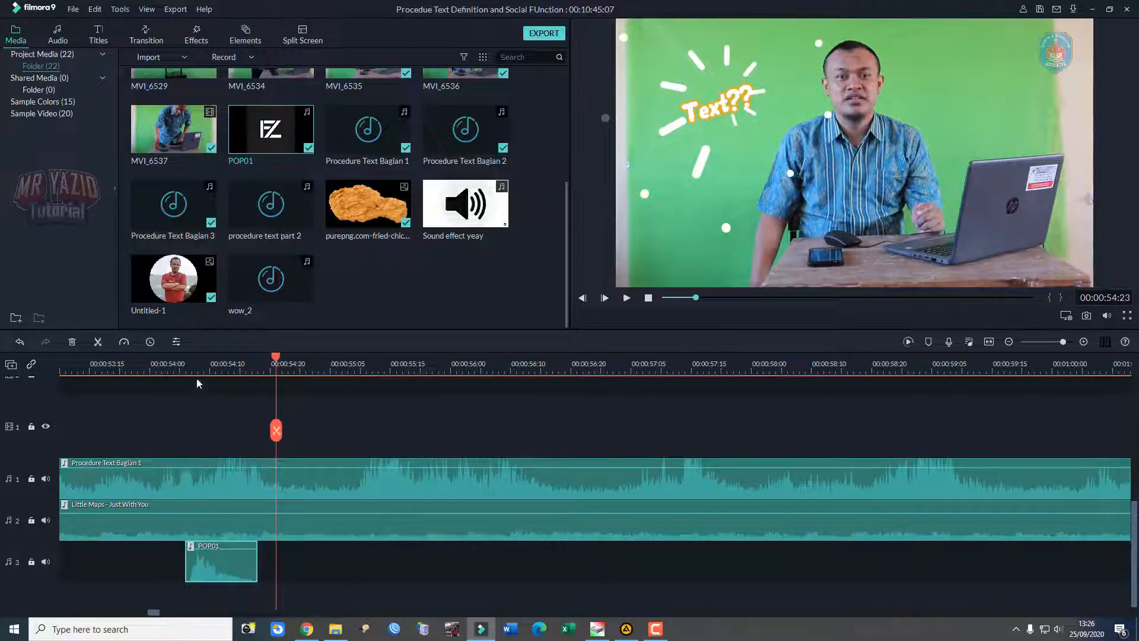
left_click(186, 365)
key("space")
key("space")
left_click(173, 372)
key("space")
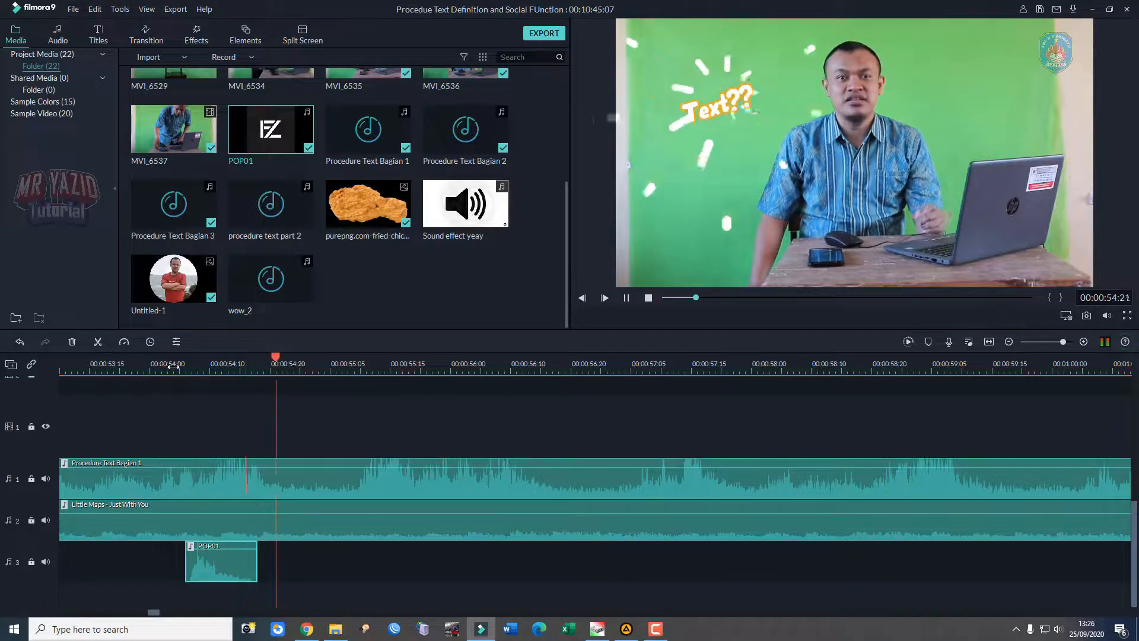
Shift the POP01 sound effect on audio track 3 about two frames earlier and replay the "Text??" title section.
left_click_drag(214, 566, 201, 563)
left_click(162, 363)
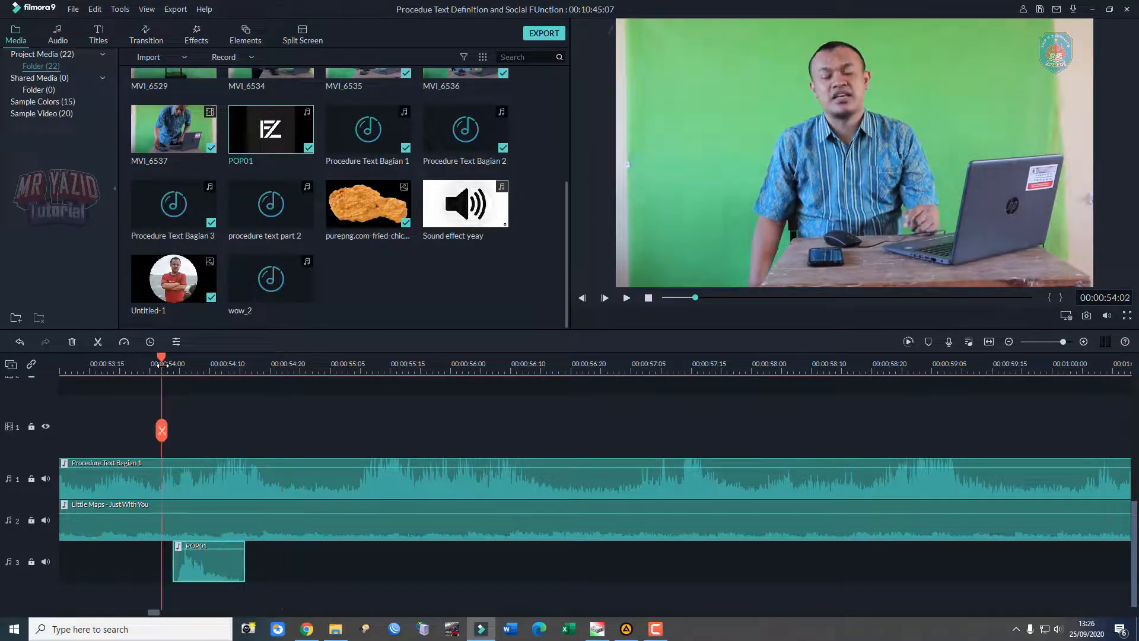
key("space")
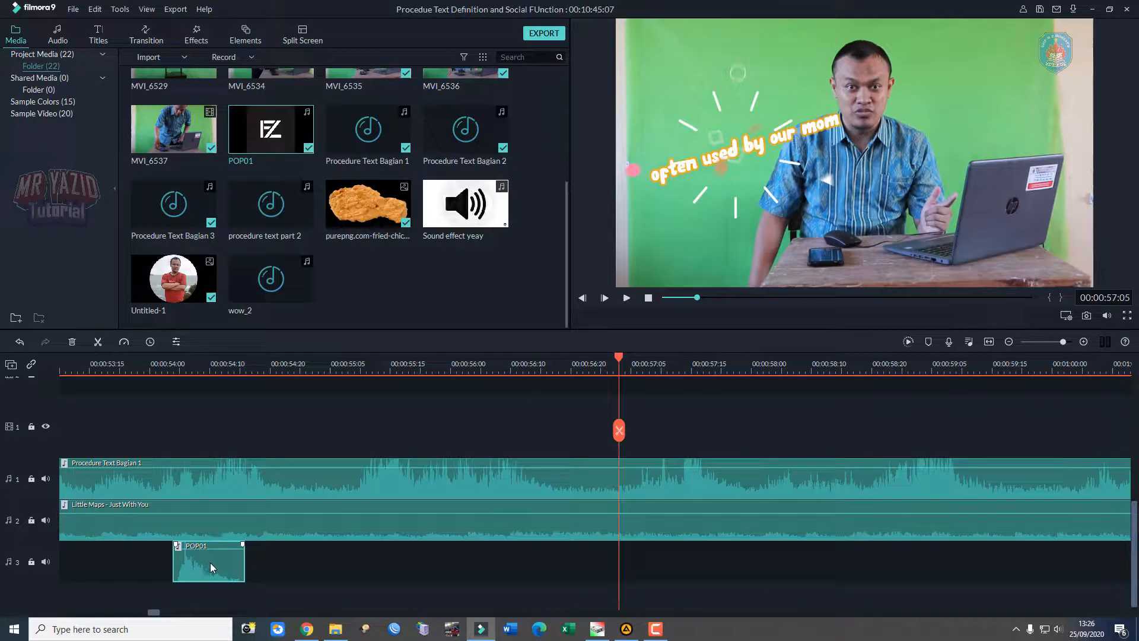
Paste a copy of POP01 on audio track 3 where the "often used by our mom" burst begins and play it back.
left_click_drag(618, 359, 587, 359)
left_click(607, 564)
key("ctrl+v")
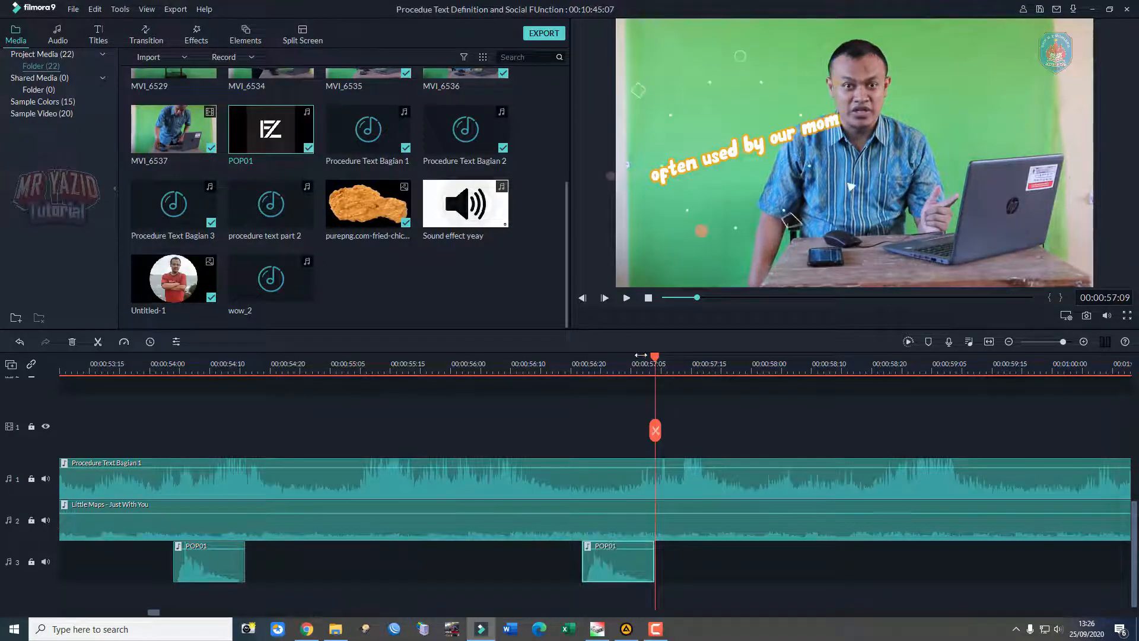
left_click_drag(655, 360, 585, 361)
key("space")
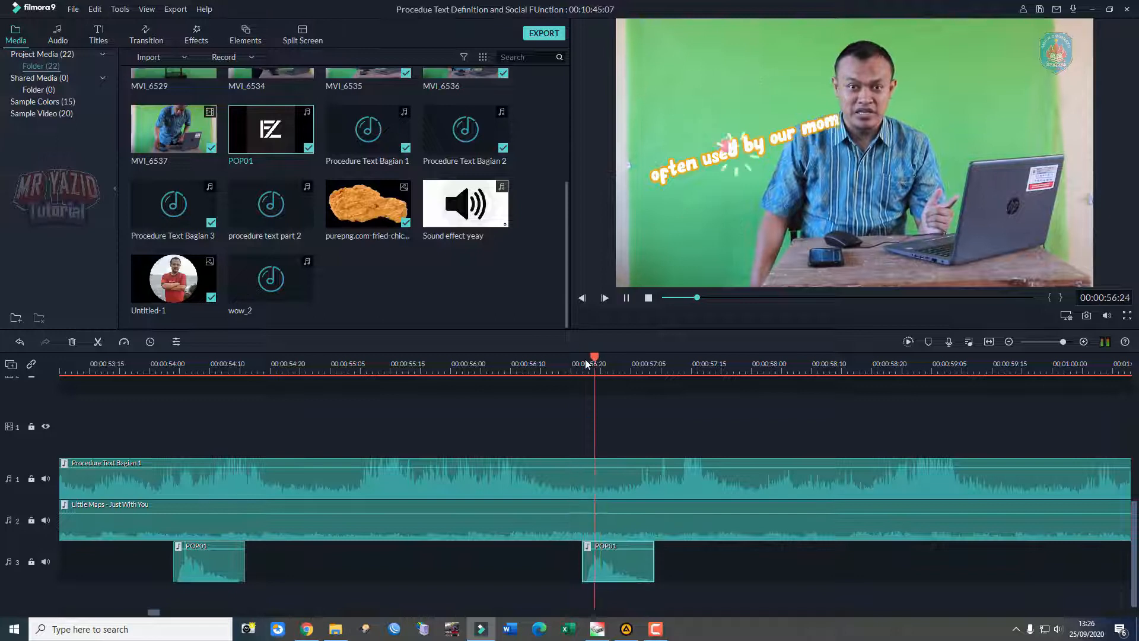
key("space")
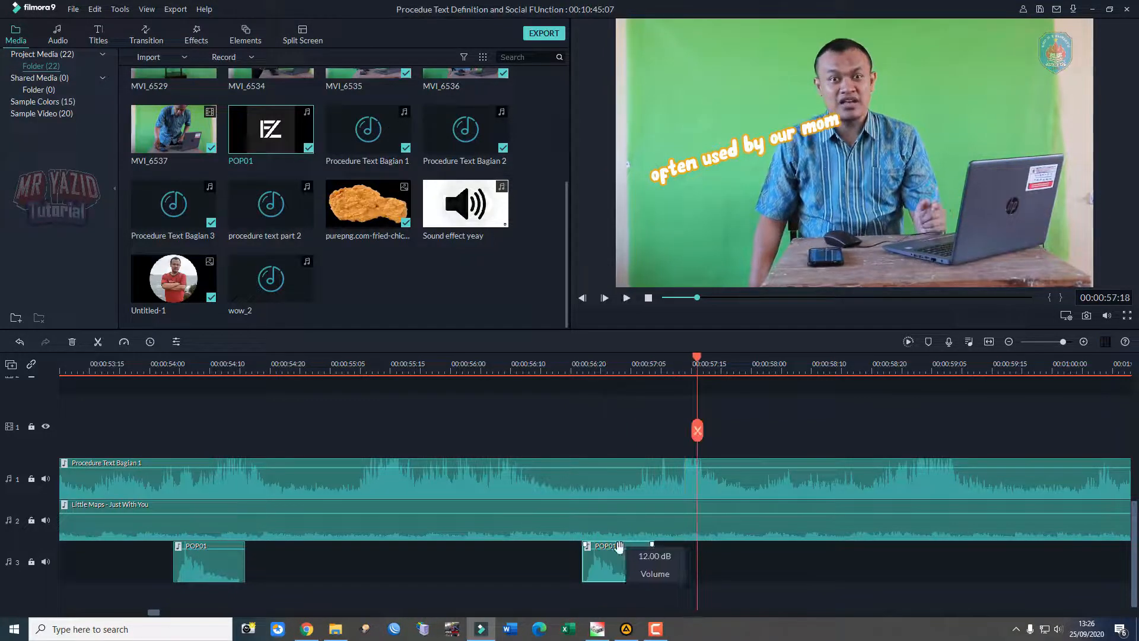
Paste another POP01 copy on audio track 3 at 00:00:59:04 for the "Cooking food" title and play it back.
key("space")
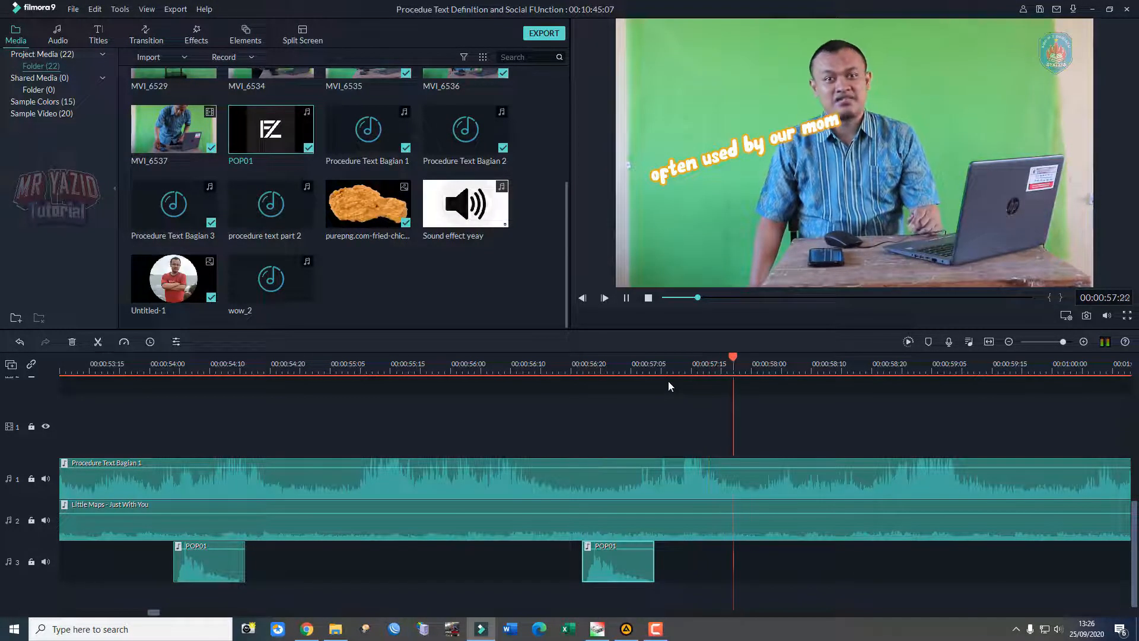
key("space")
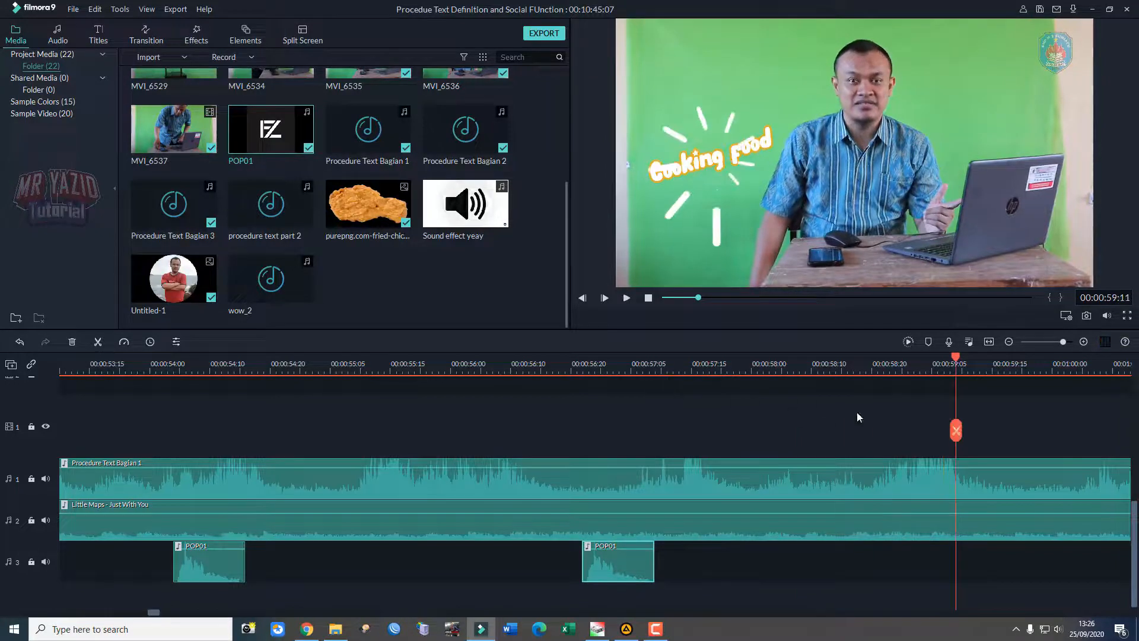
left_click_drag(959, 356, 930, 359)
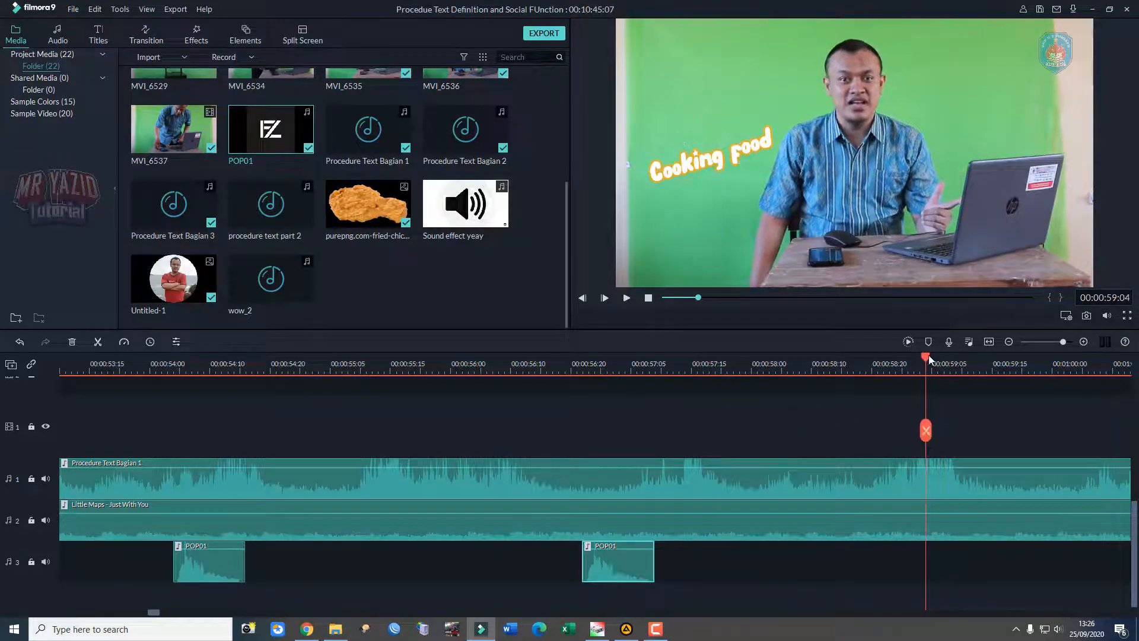
left_click(926, 570)
key("ctrl+v")
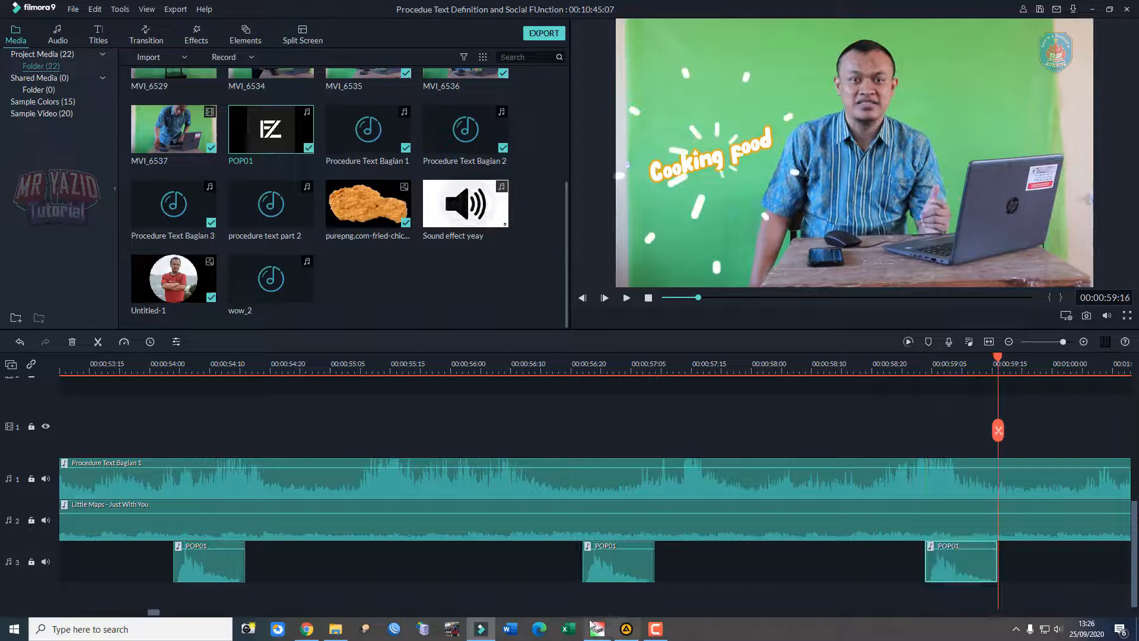
left_click_drag(155, 612, 160, 612)
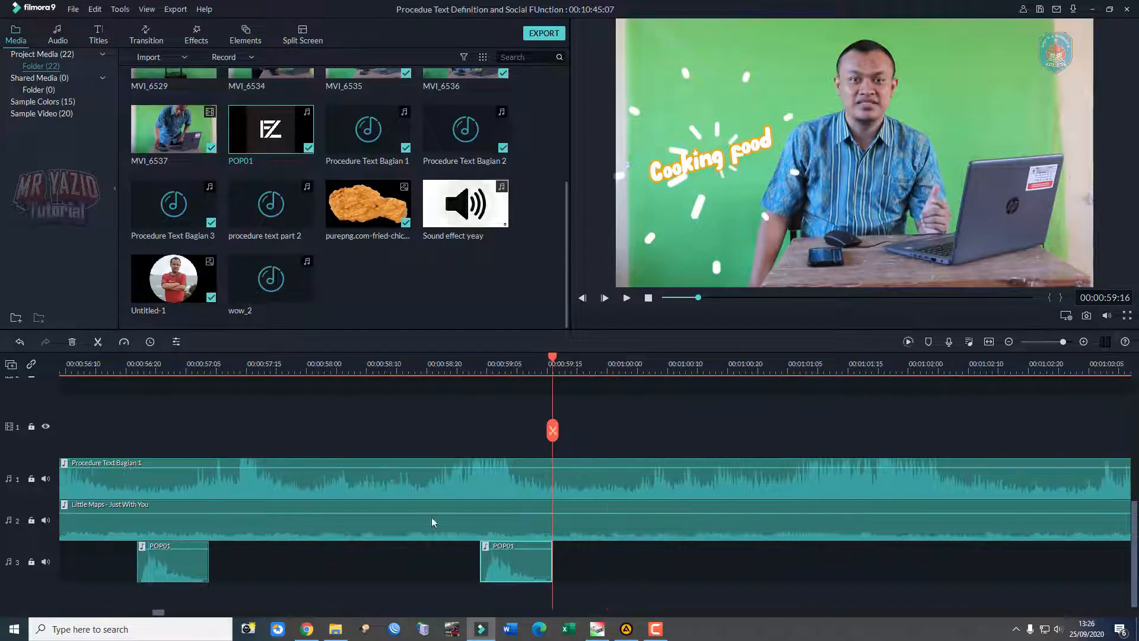
left_click_drag(553, 359, 479, 359)
key("space")
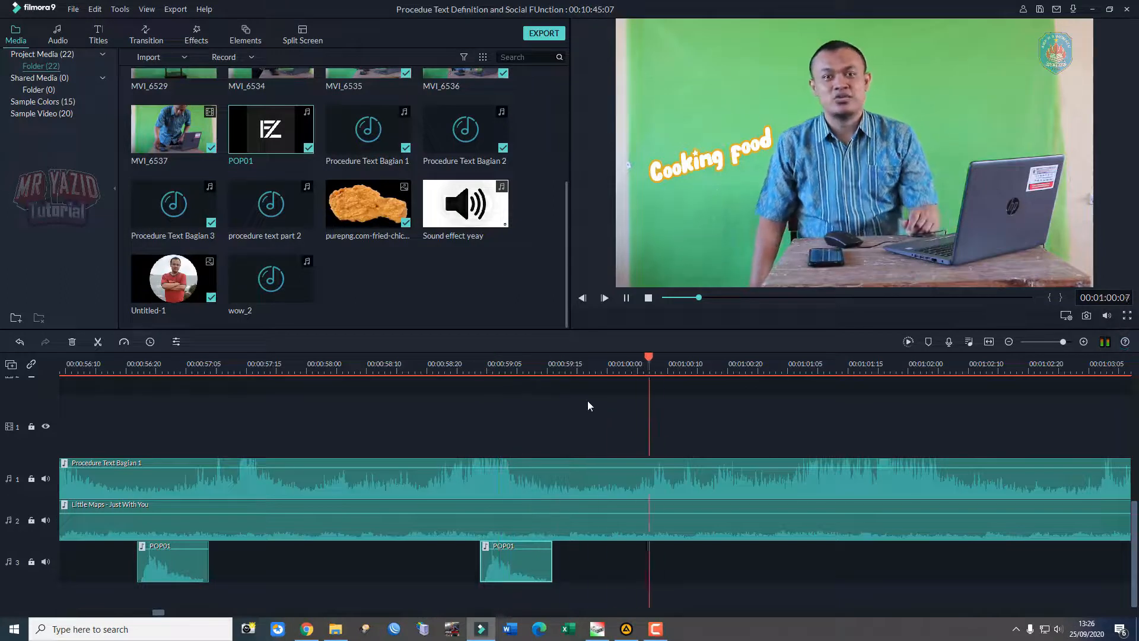
Paste a POP01 copy on audio track 3 at 00:01:00:19 for the "Make A drink" title and play it back.
left_click(790, 355)
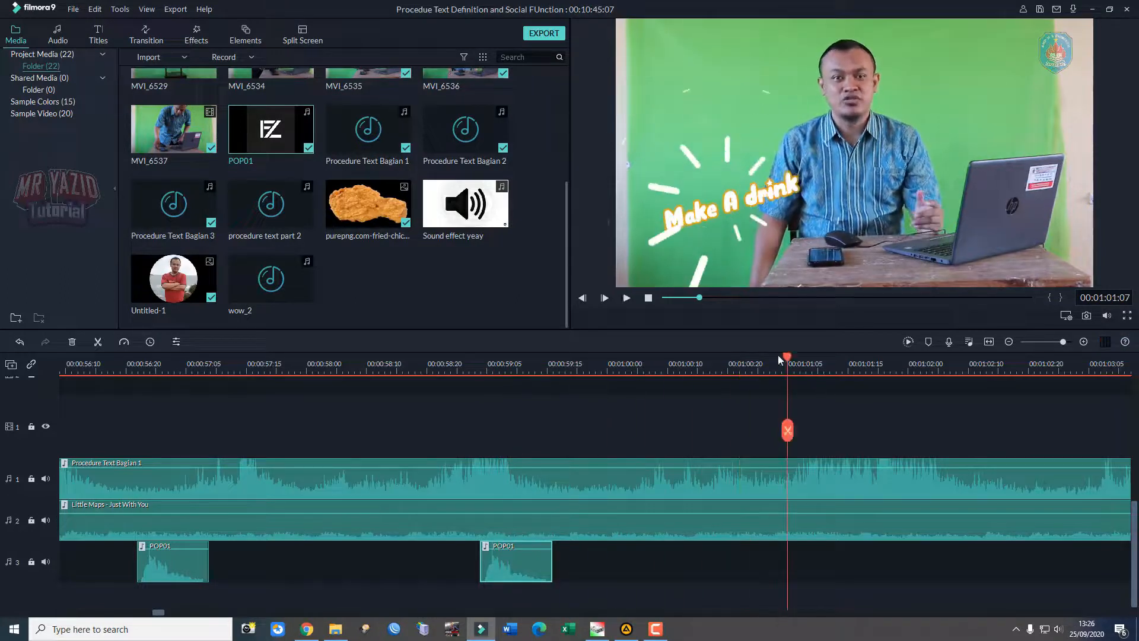
left_click_drag(788, 359, 722, 356)
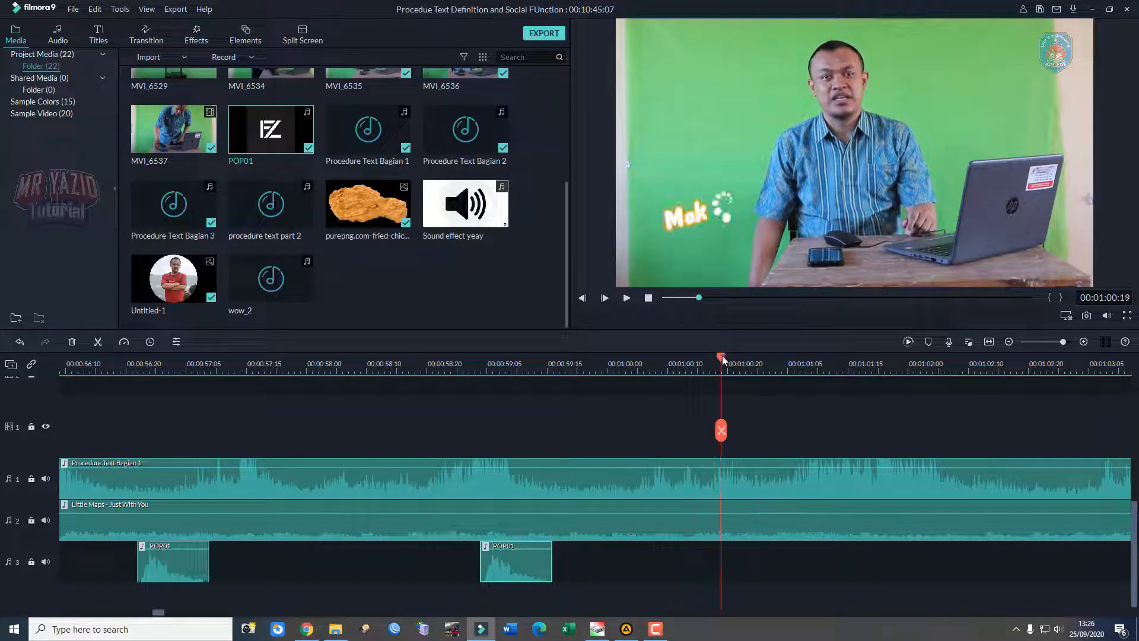
left_click(749, 568)
key("ctrl+v")
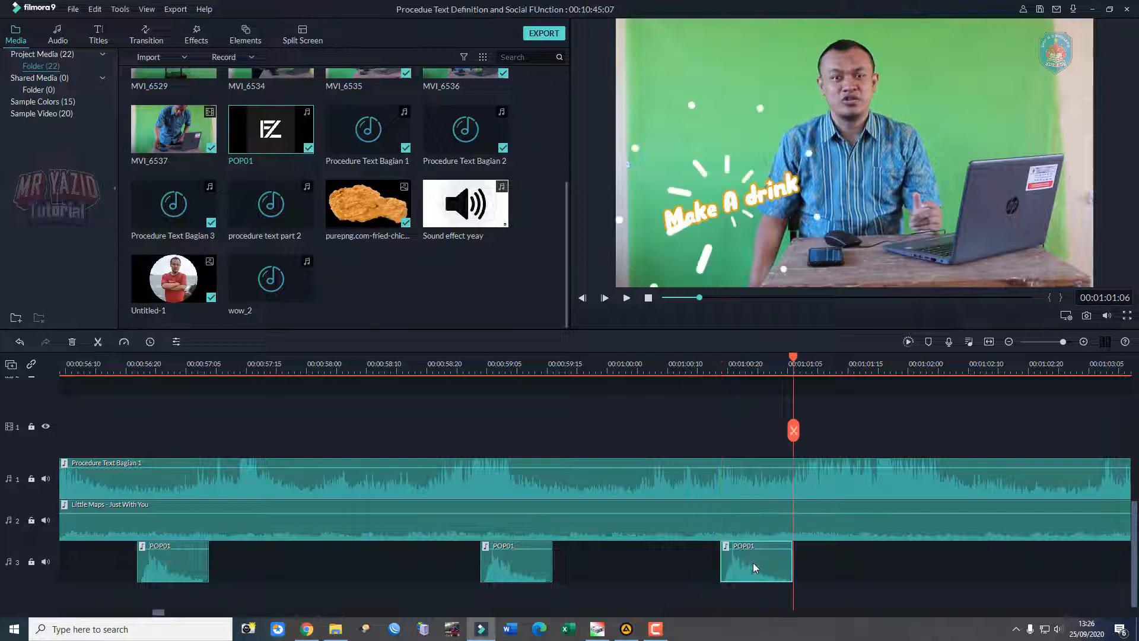
left_click_drag(795, 360, 718, 358)
key("space")
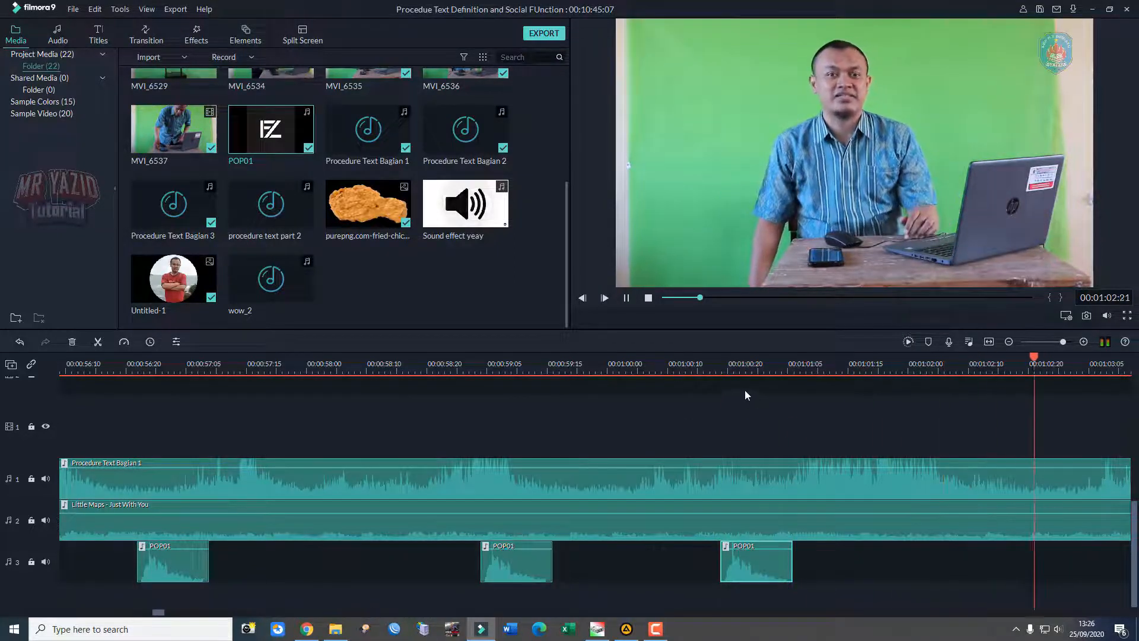
key("space")
Locate the "What kind of the Text is it??" title on video track 6 and check its playback around 00:01:08:00.
scroll(760, 406, "up", 4)
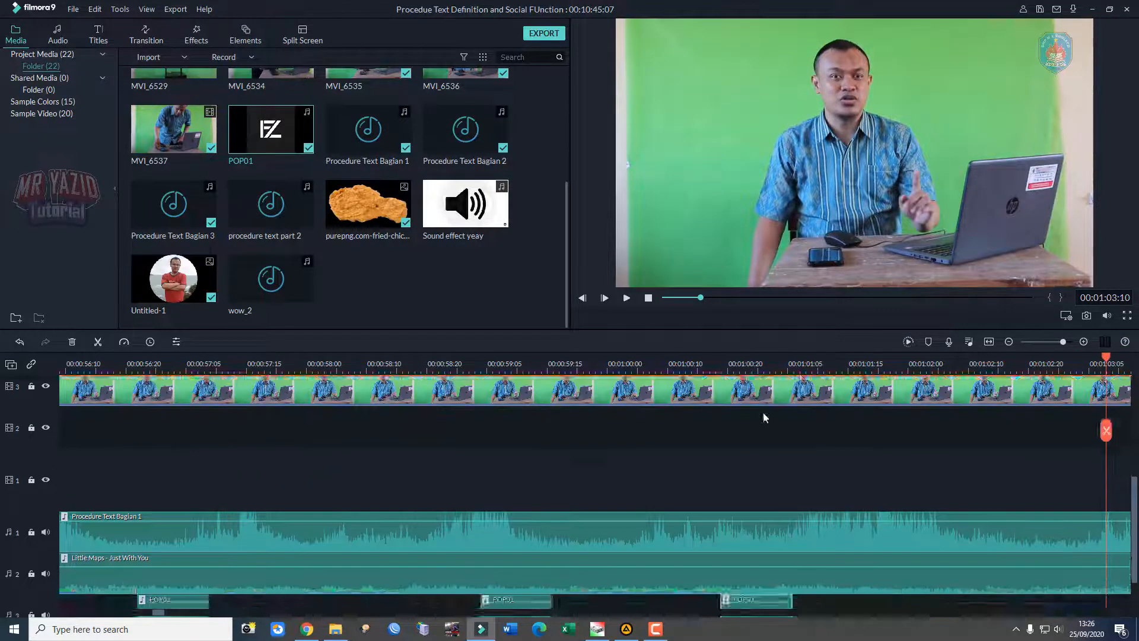
left_click_drag(801, 365, 192, 346)
scroll(852, 550, "down", 3)
scroll(845, 537, "up", 9)
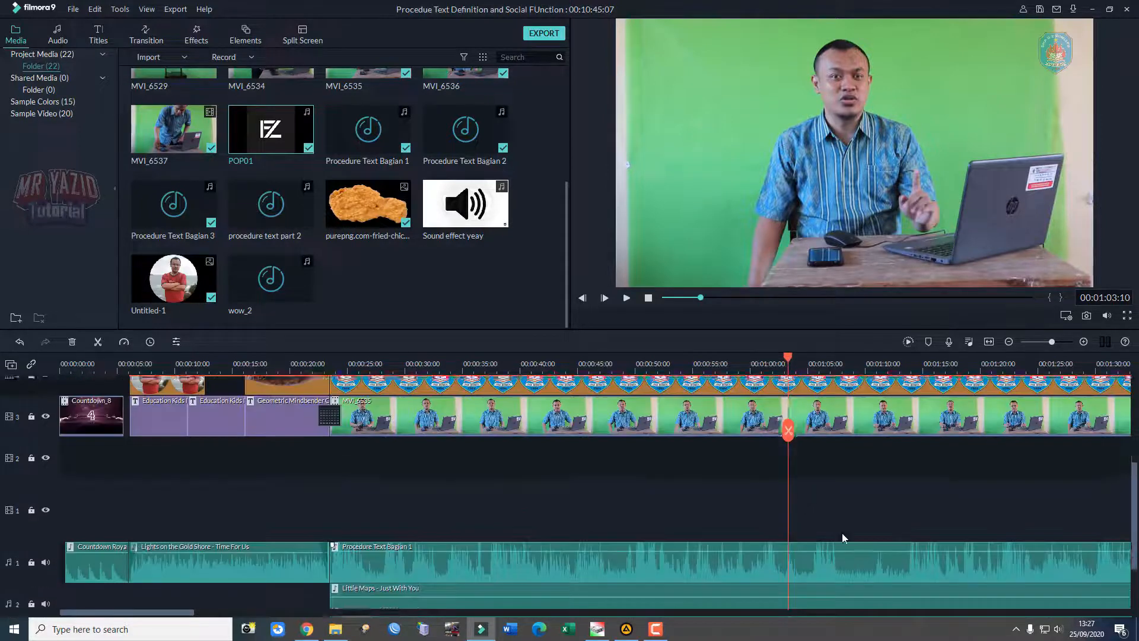
scroll(799, 492, "up", 2)
left_click(830, 363)
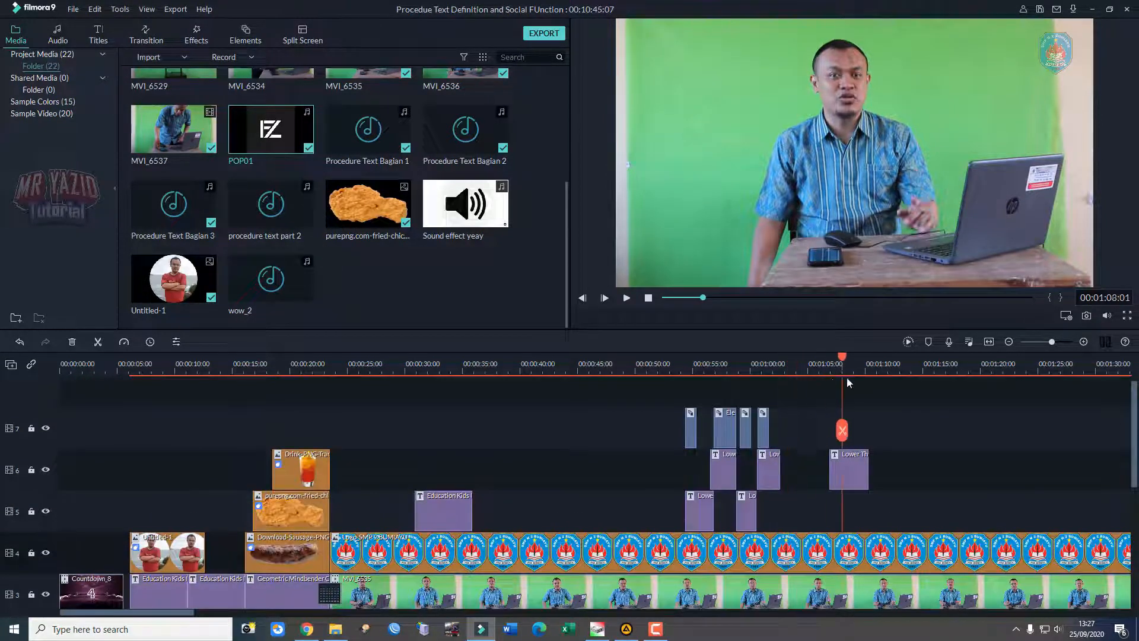
key("space")
left_click(841, 427)
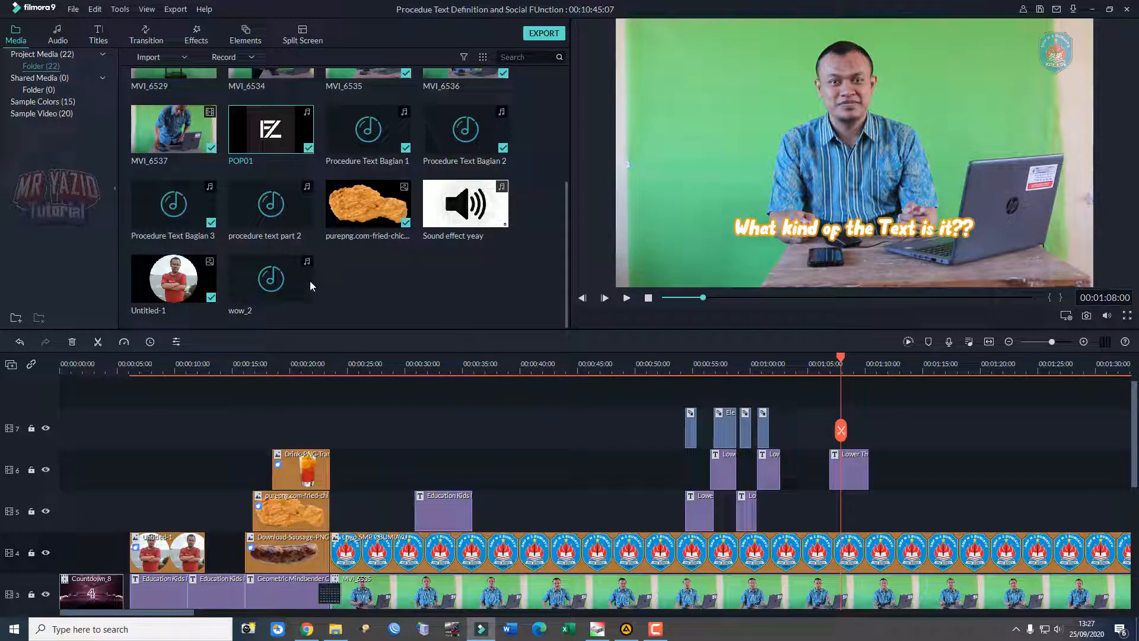
Preview the AUDIENCEAPPROX85 and wow_2 audio files from the project media as sound effects for the question title.
scroll(279, 262, "up", 3)
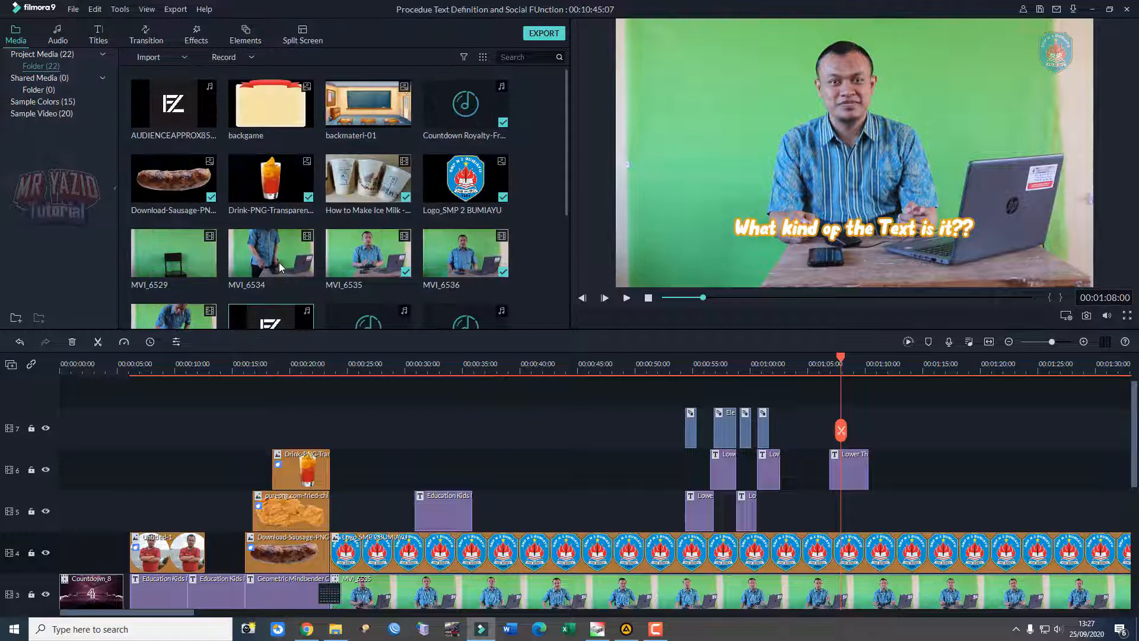
double_click(191, 112)
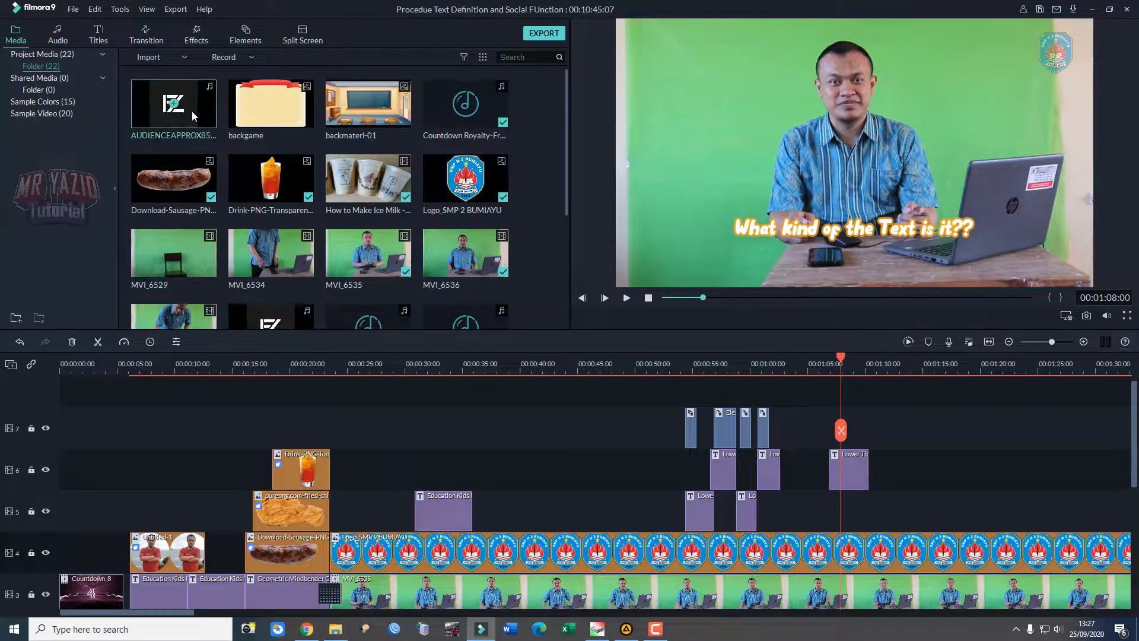
left_click(652, 300)
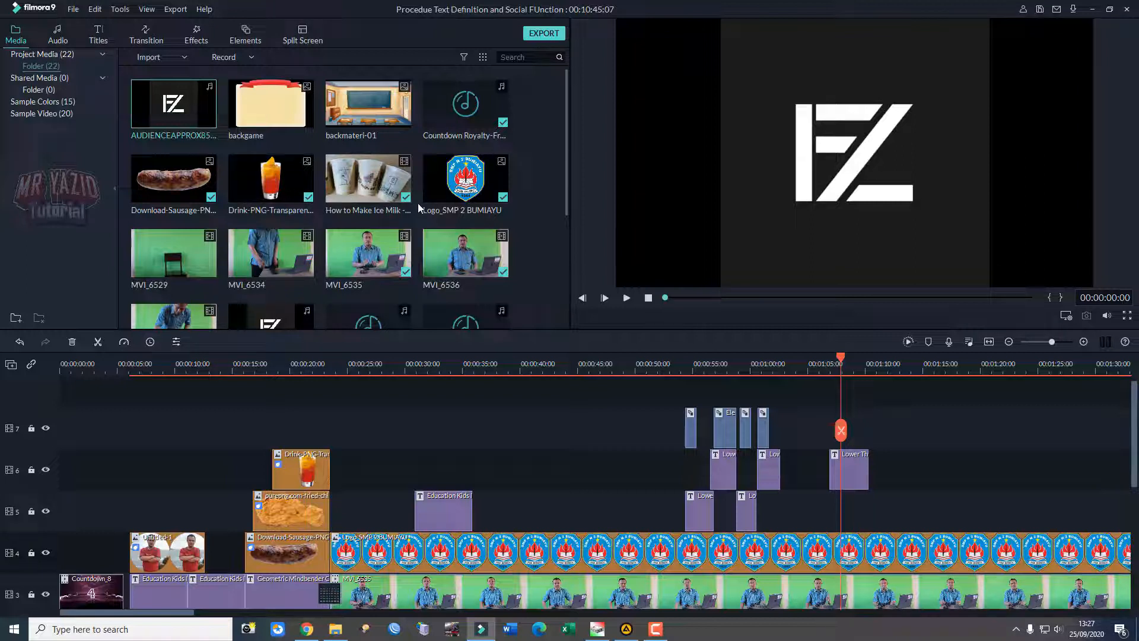
scroll(418, 203, "down", 3)
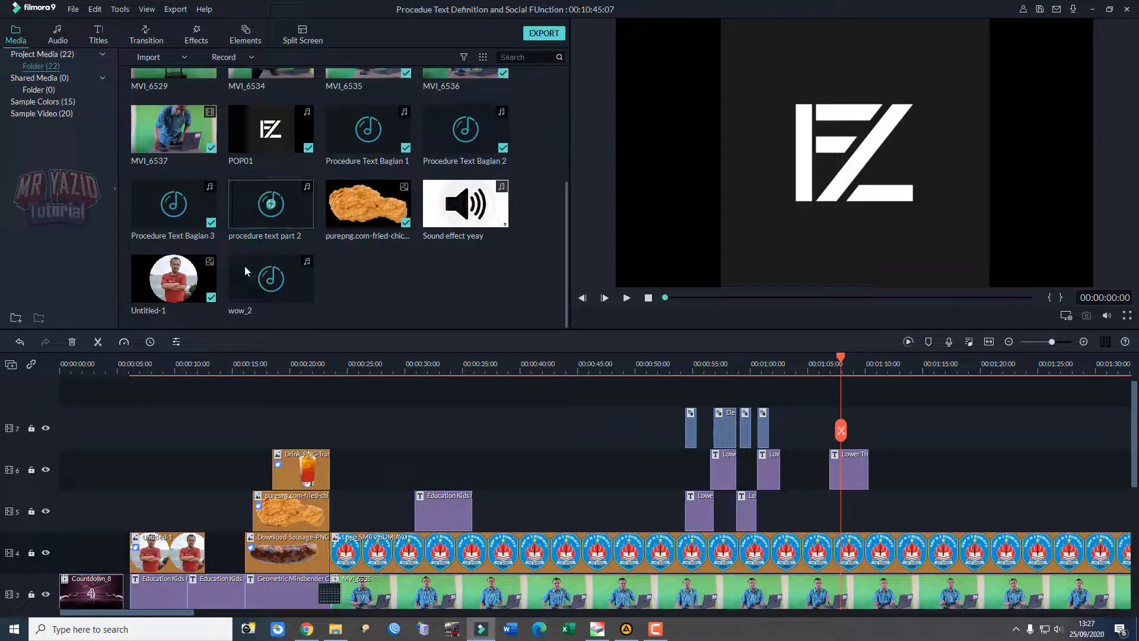
double_click(301, 296)
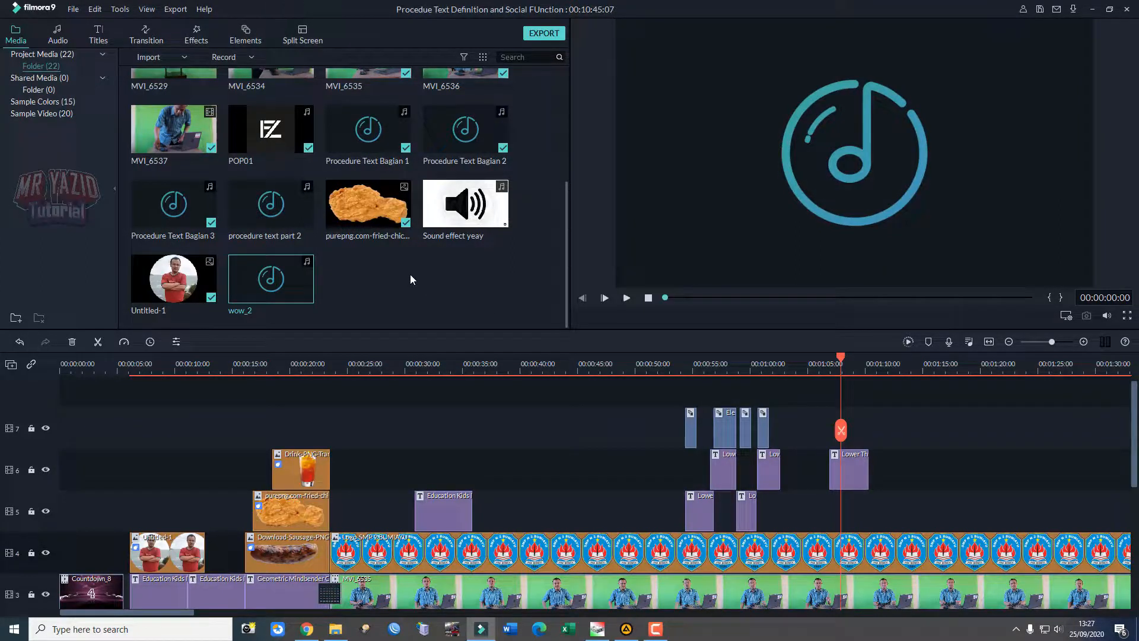
scroll(779, 402, "down", 2)
scroll(782, 402, "up", 2)
scroll(813, 448, "down", 4)
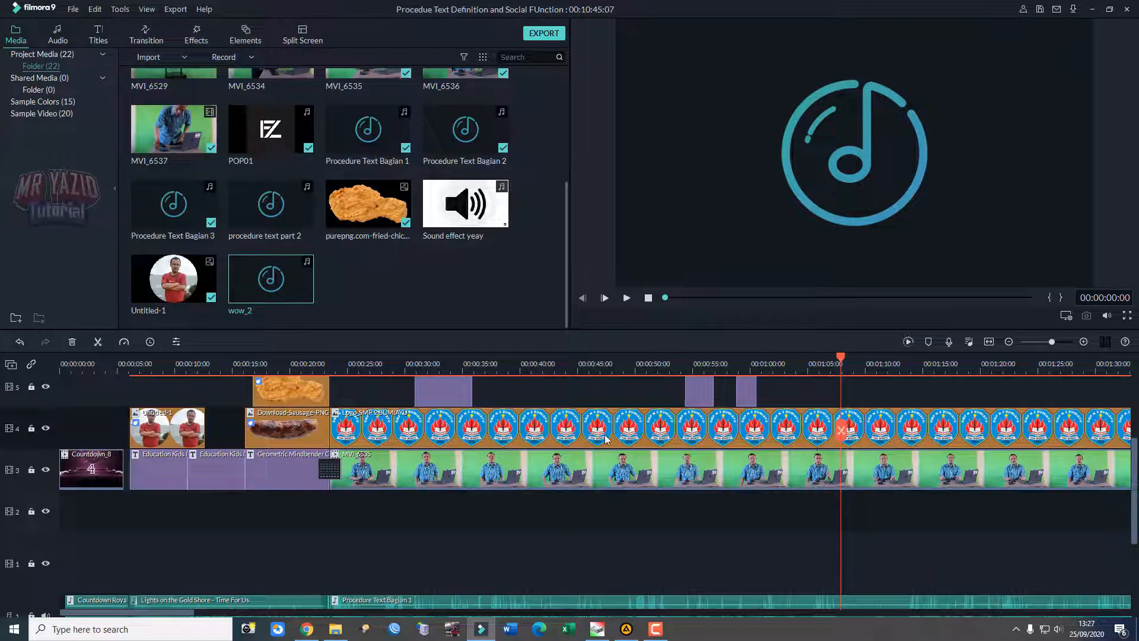